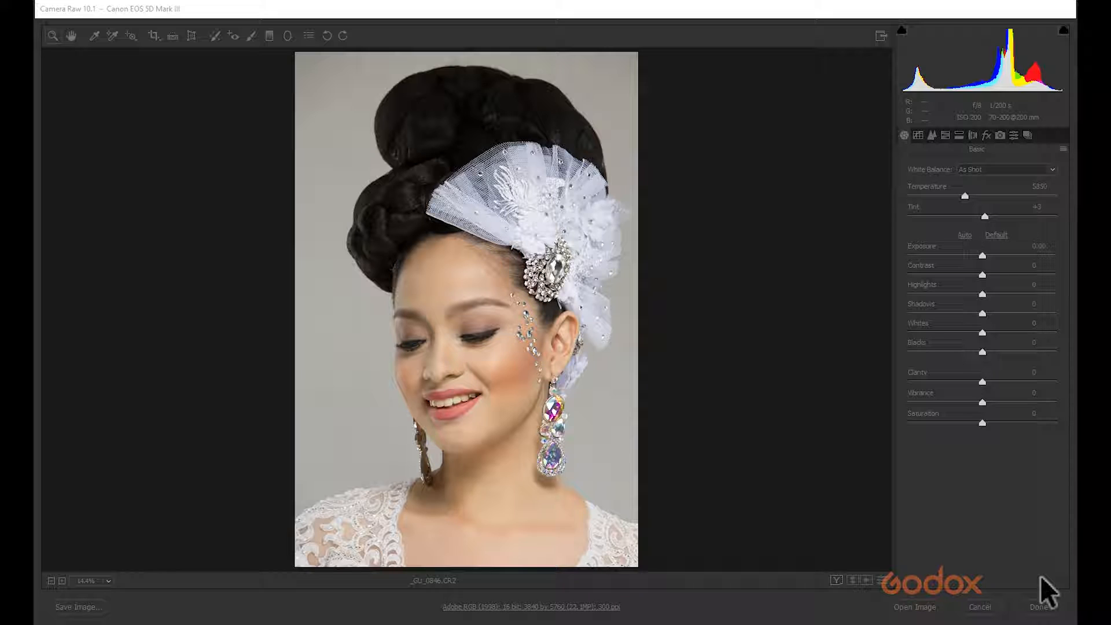
Set the workflow options to Adobe RGB (1998) color space and 16 Bits/Channel depth, then confirm.
click(1001, 542)
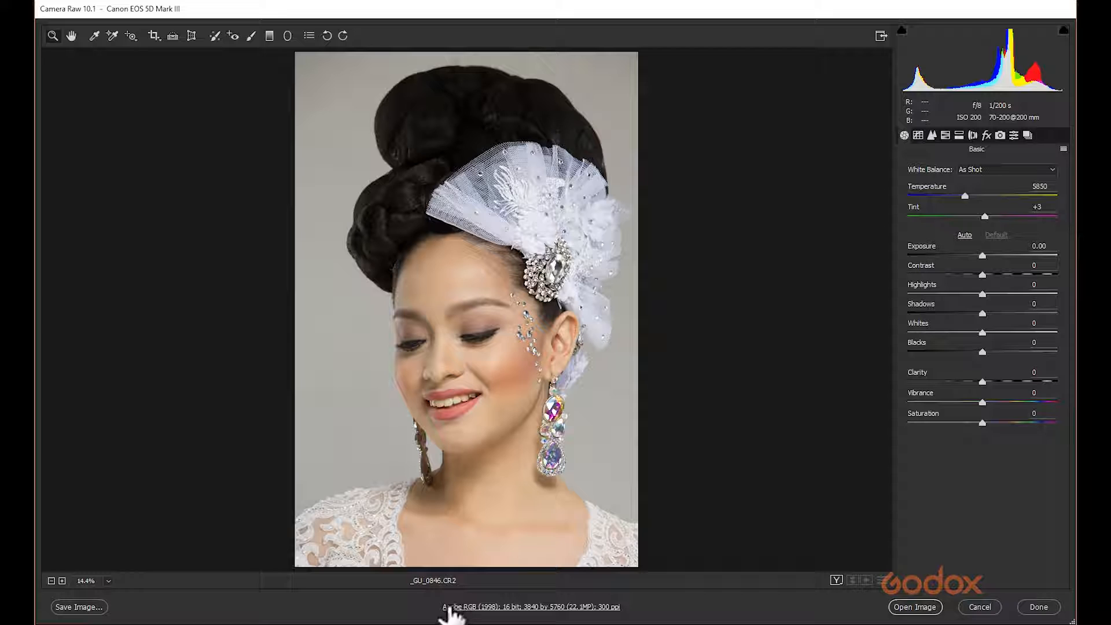
click(509, 607)
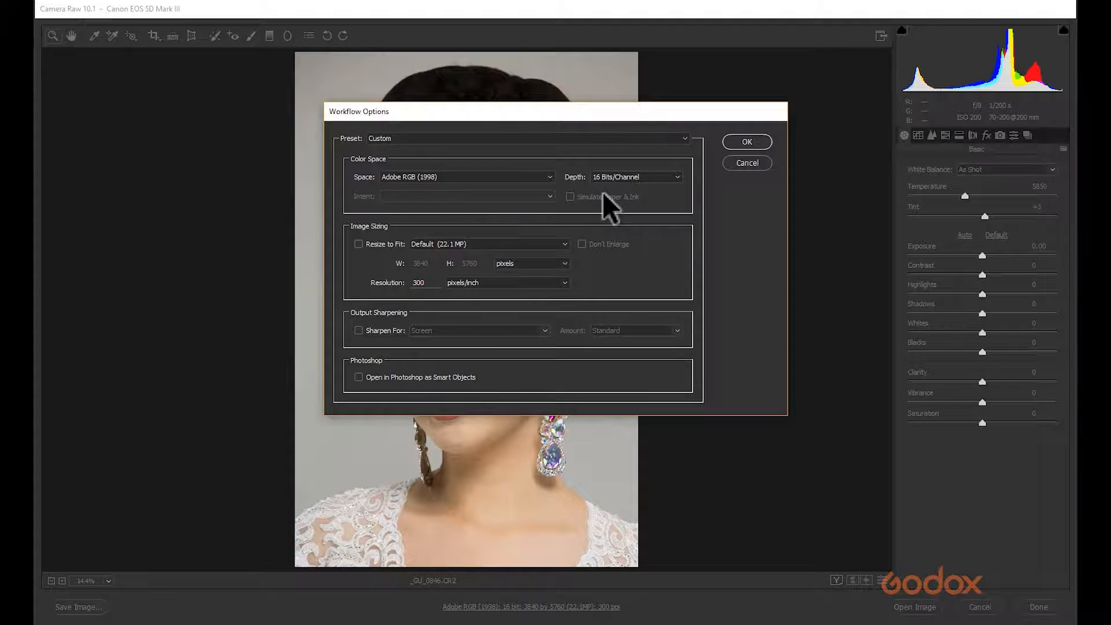
click(529, 177)
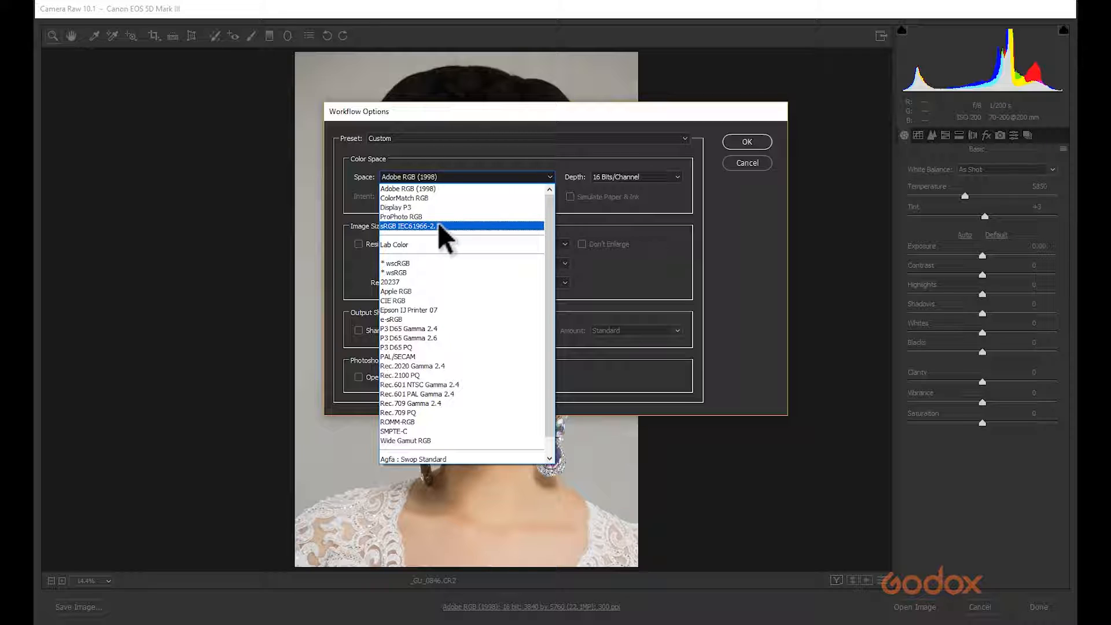
click(454, 186)
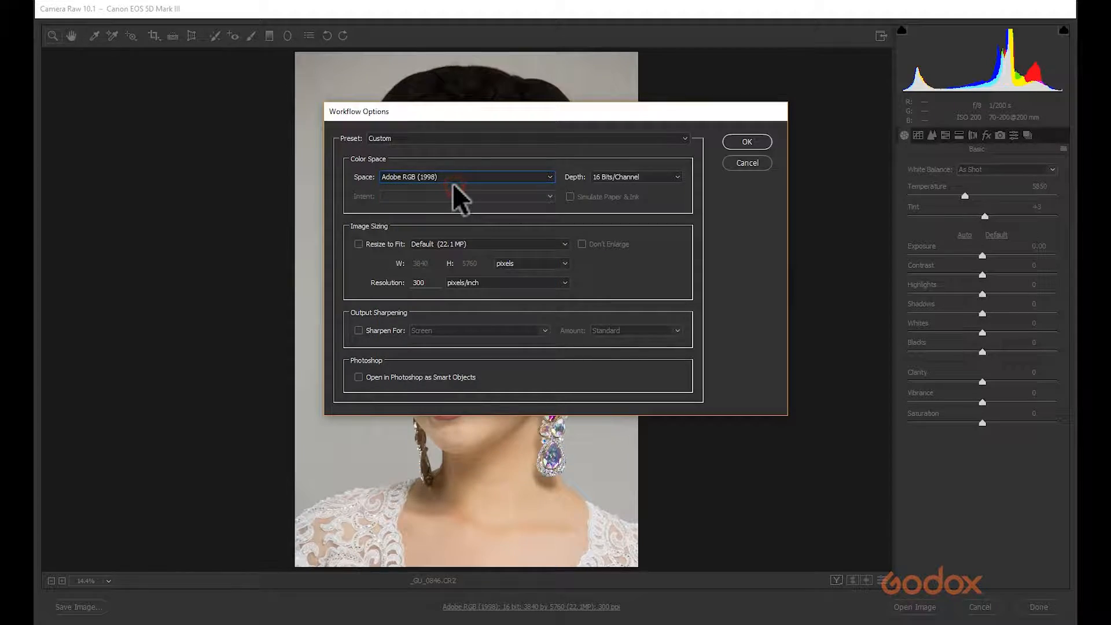
click(629, 176)
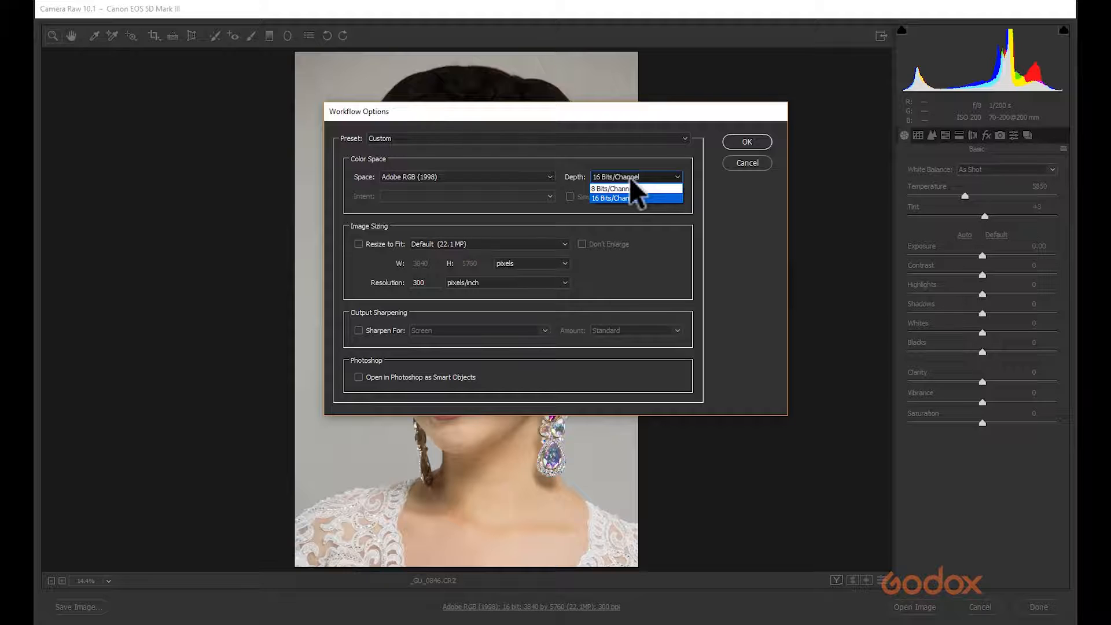
click(620, 197)
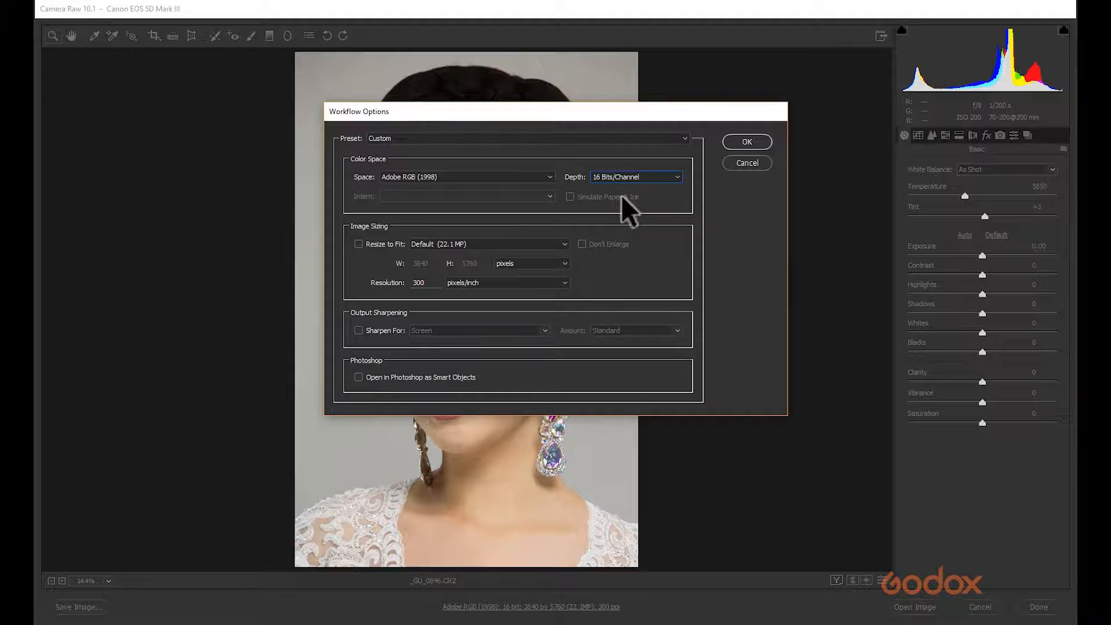
drag(566, 113, 745, 73)
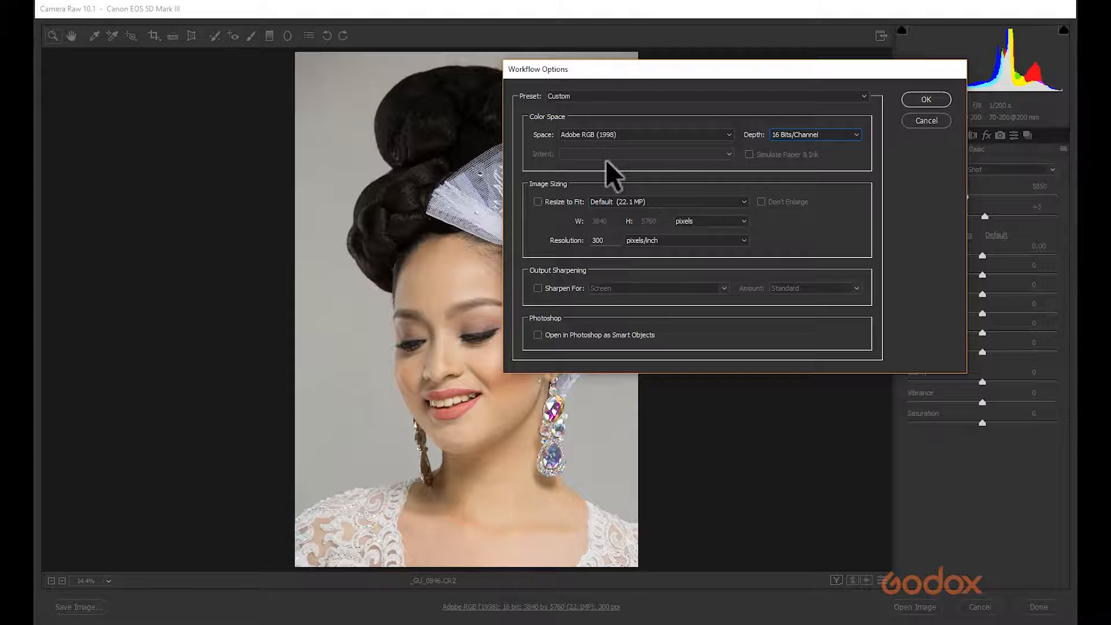
mouse_move(764, 76)
mouse_down()
mouse_move(801, 65)
mouse_move(764, 63)
mouse_up()
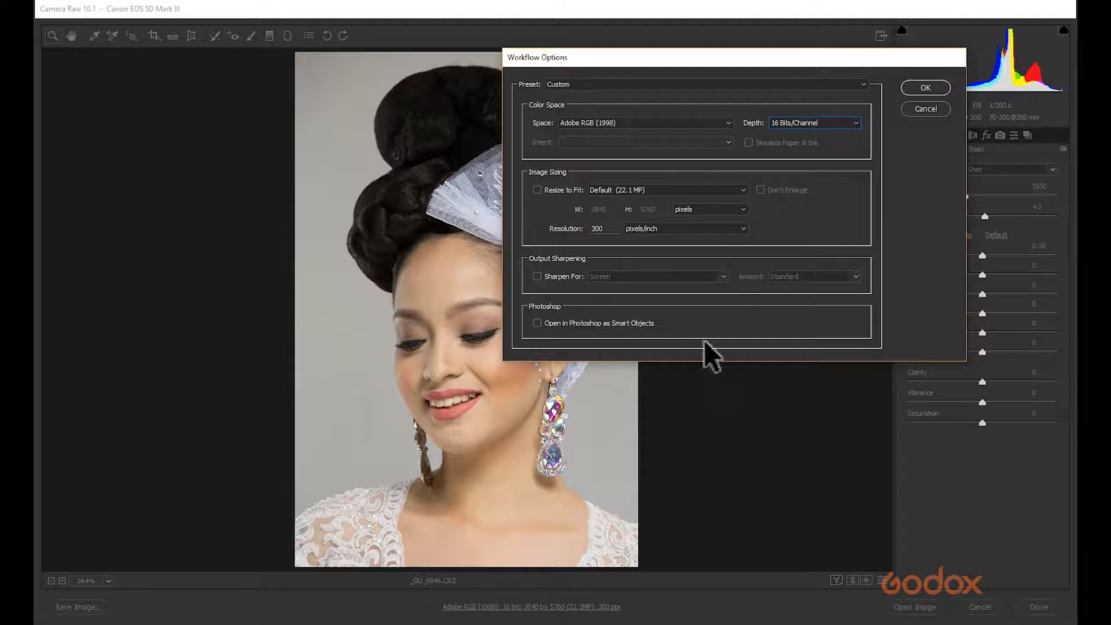
drag(730, 58, 483, 96)
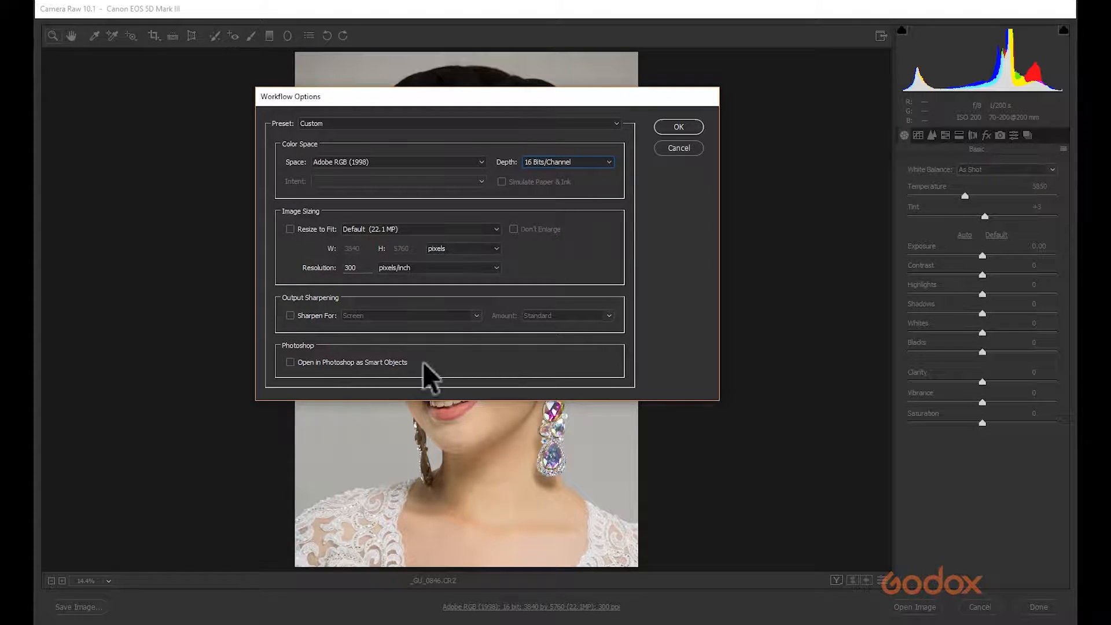
click(678, 127)
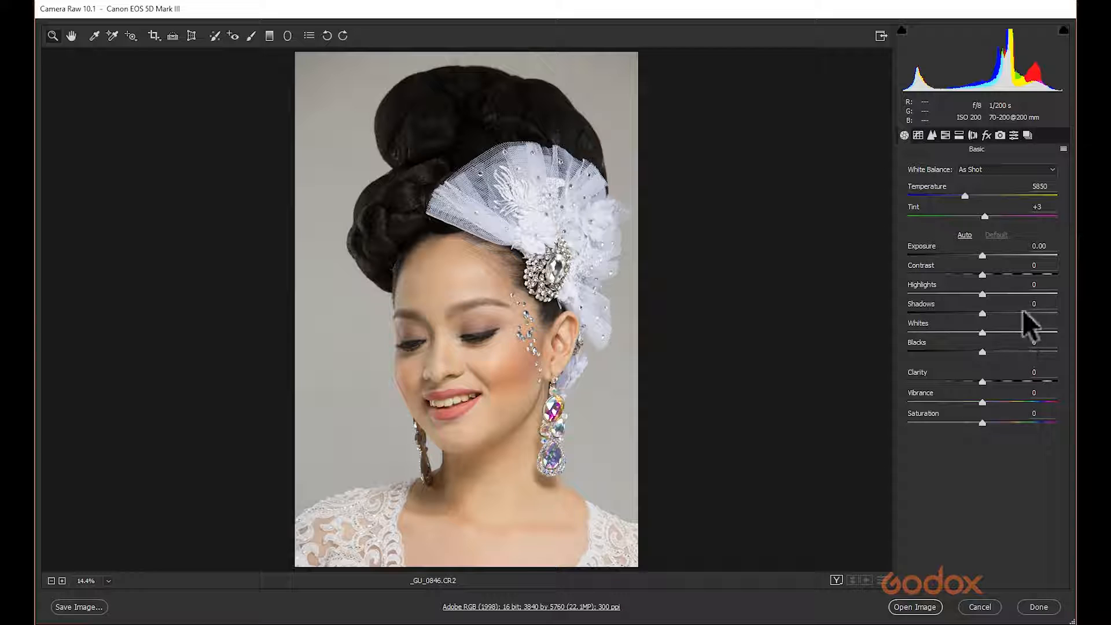
Raise the exposure to +0.30.
drag(980, 251, 984, 251)
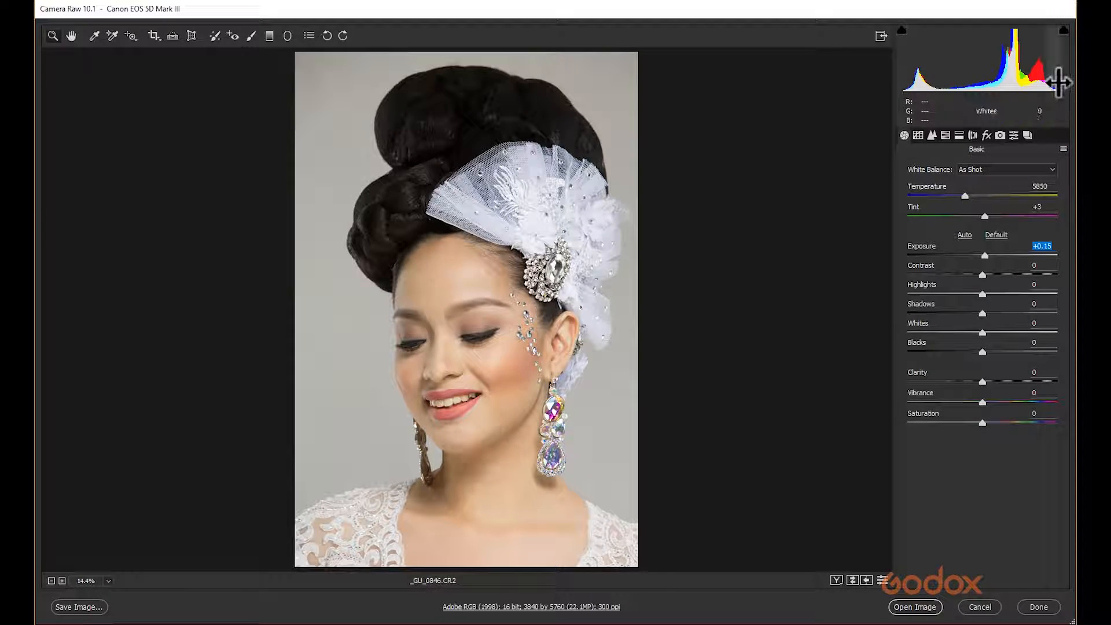
click(988, 253)
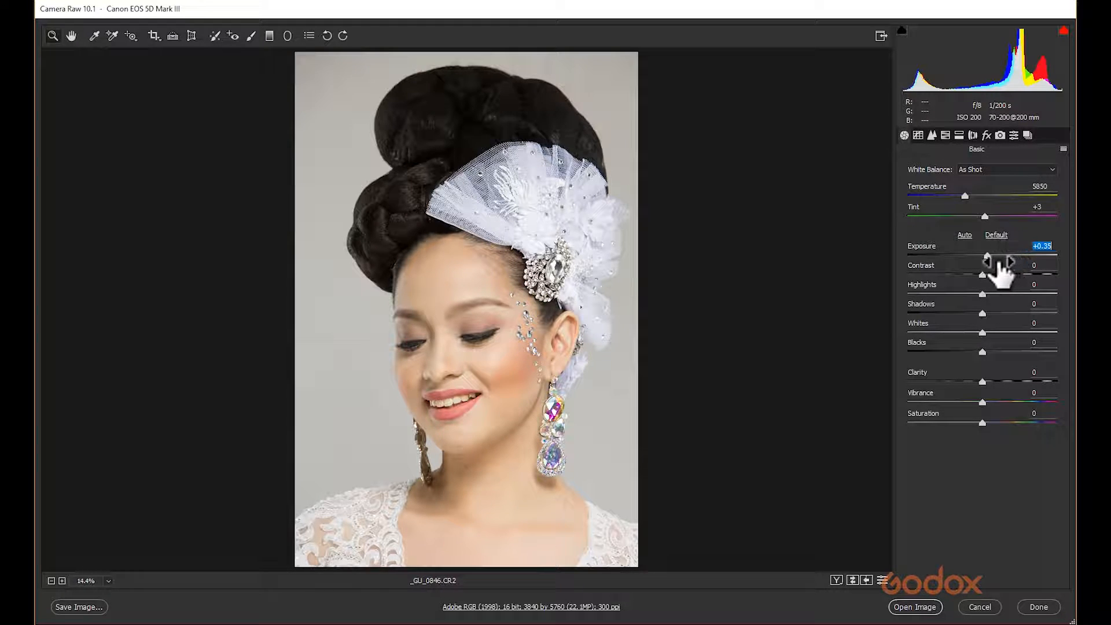
drag(987, 253, 986, 253)
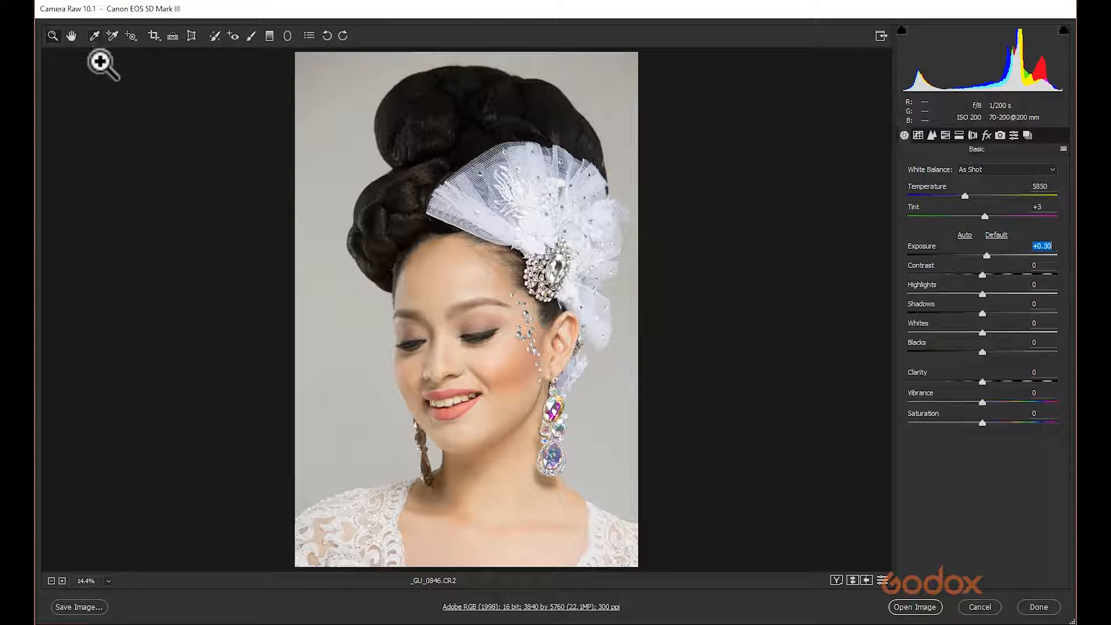
Set a custom white balance by sampling the grey background with the White Balance tool, ending at temperature 5650 and tint +8.
click(94, 36)
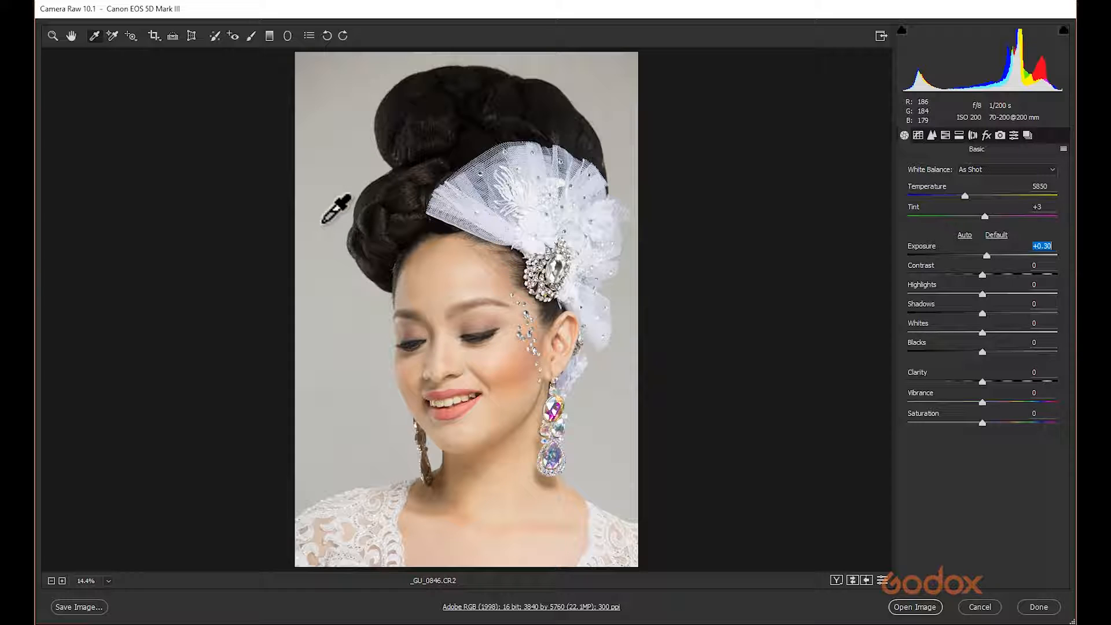
click(324, 297)
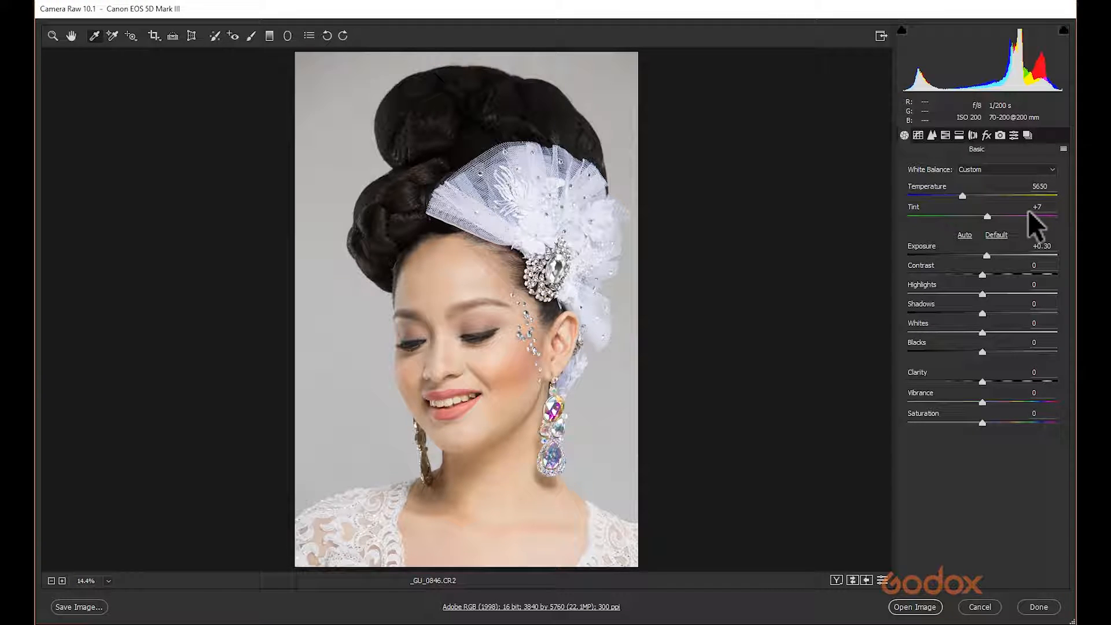
click(987, 216)
click(964, 195)
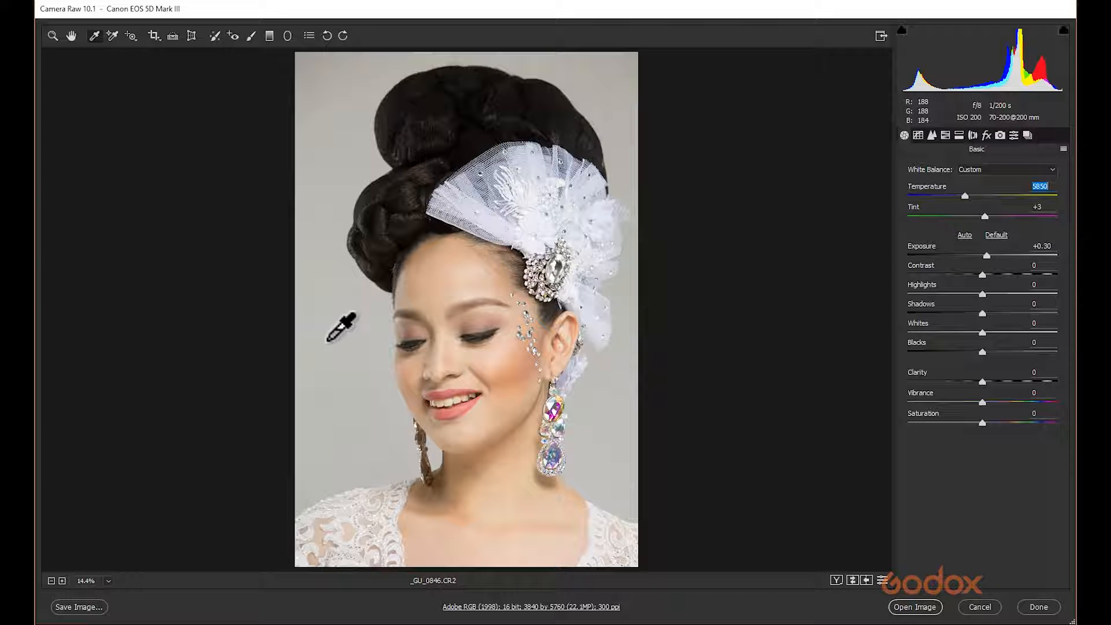
key(ctrl+z)
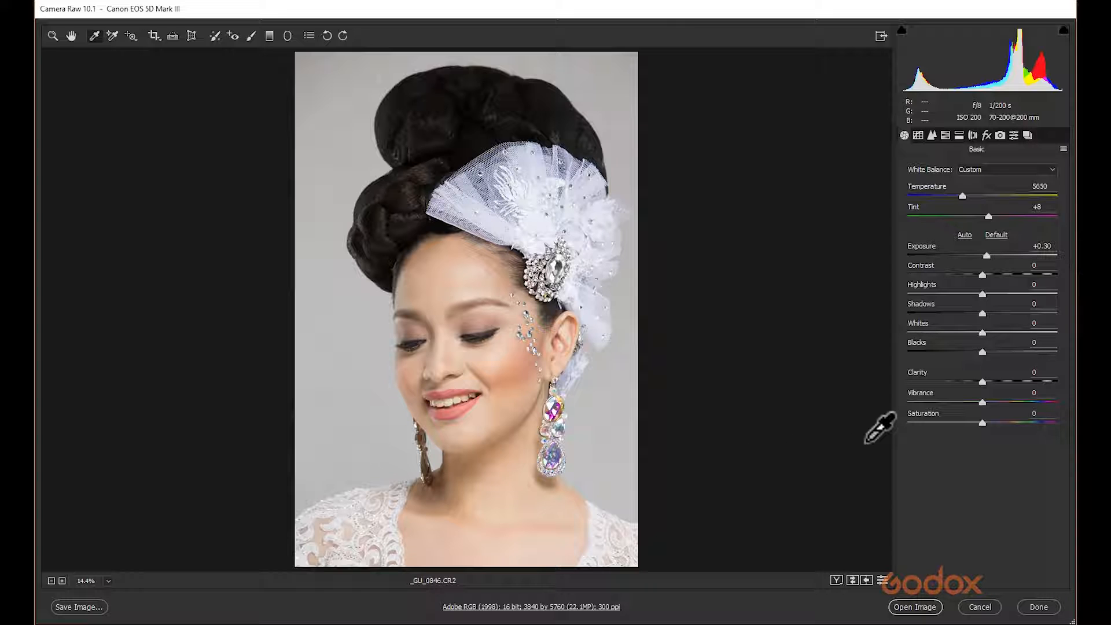
Zoom in to 100% on the lower face around the mouth.
click(50, 36)
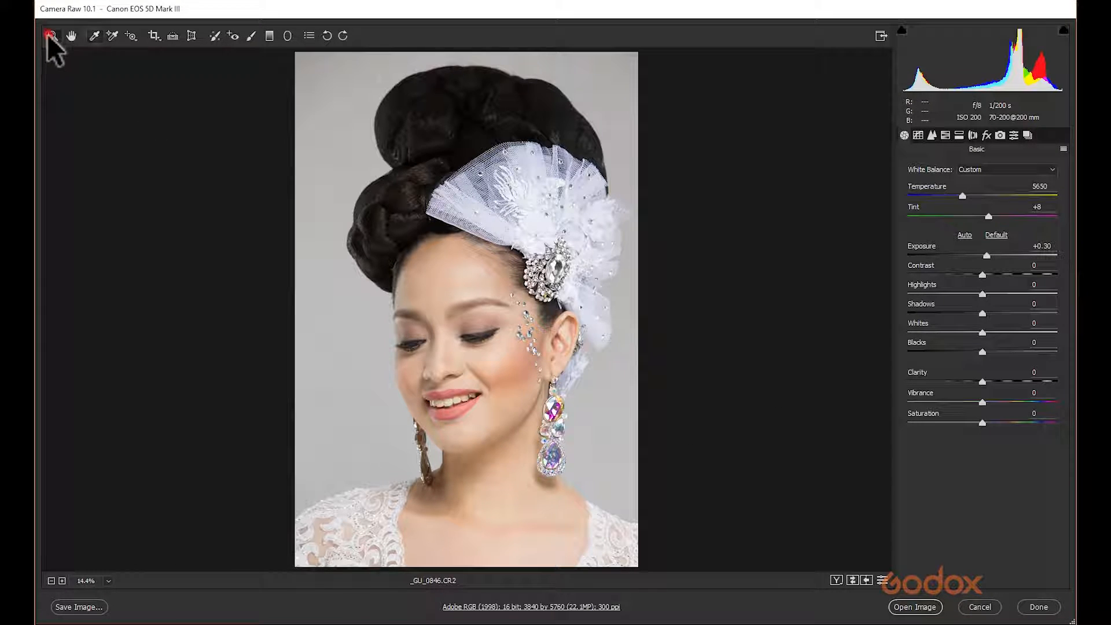
drag(443, 327, 547, 425)
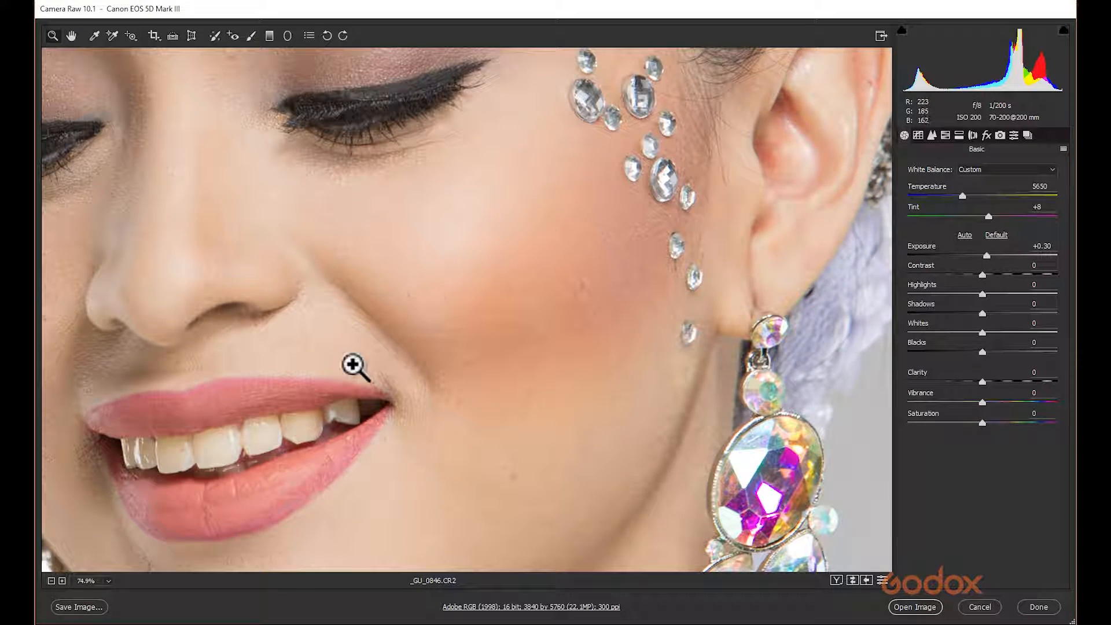
click(108, 580)
click(153, 457)
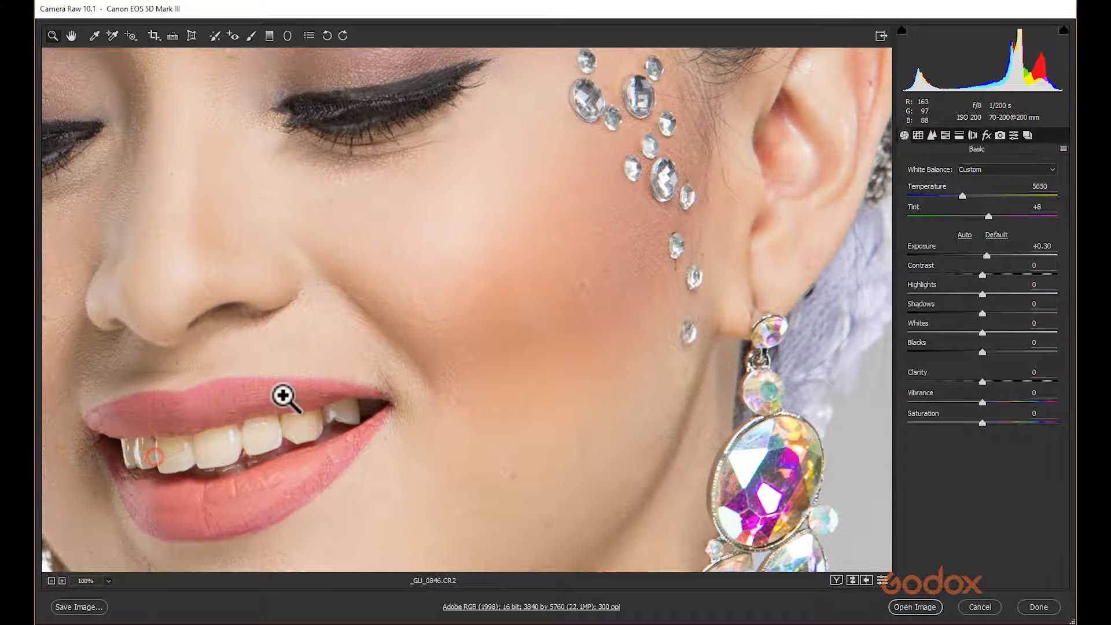
Pan across the face at 100% to inspect the skin for blemishes, then fit the whole image back in view.
drag(330, 272, 628, 367)
drag(560, 461, 383, 393)
drag(560, 280, 461, 486)
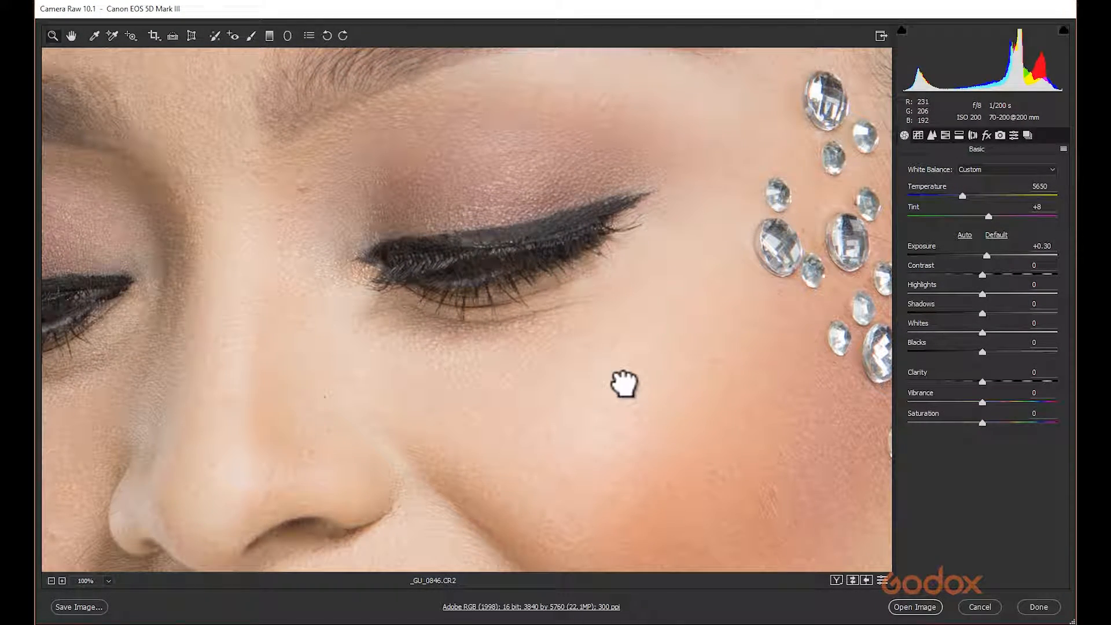
drag(623, 383, 563, 493)
drag(608, 419, 565, 494)
drag(443, 276, 635, 372)
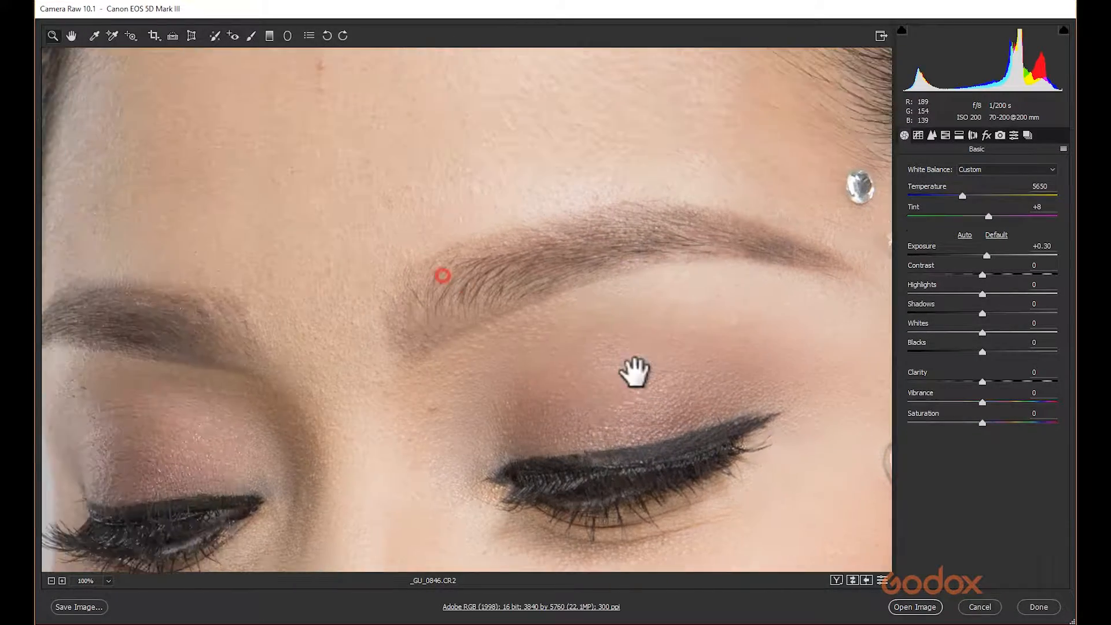
drag(436, 324, 633, 350)
drag(514, 419, 568, 260)
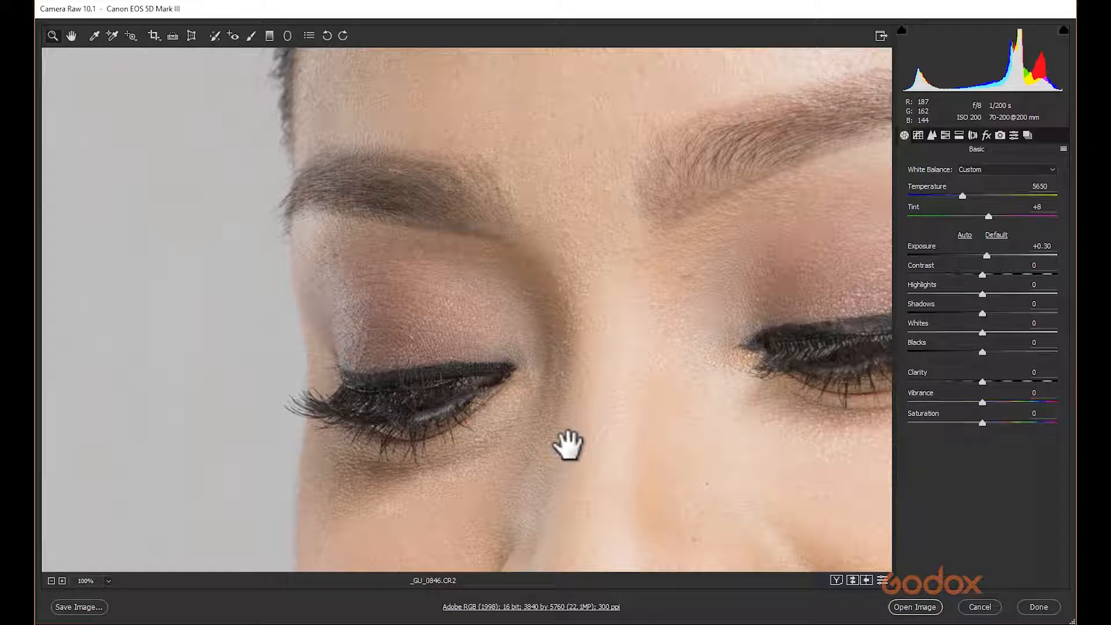
mouse_move(595, 437)
mouse_down()
mouse_move(421, 278)
mouse_move(382, 262)
mouse_up()
drag(557, 433, 427, 266)
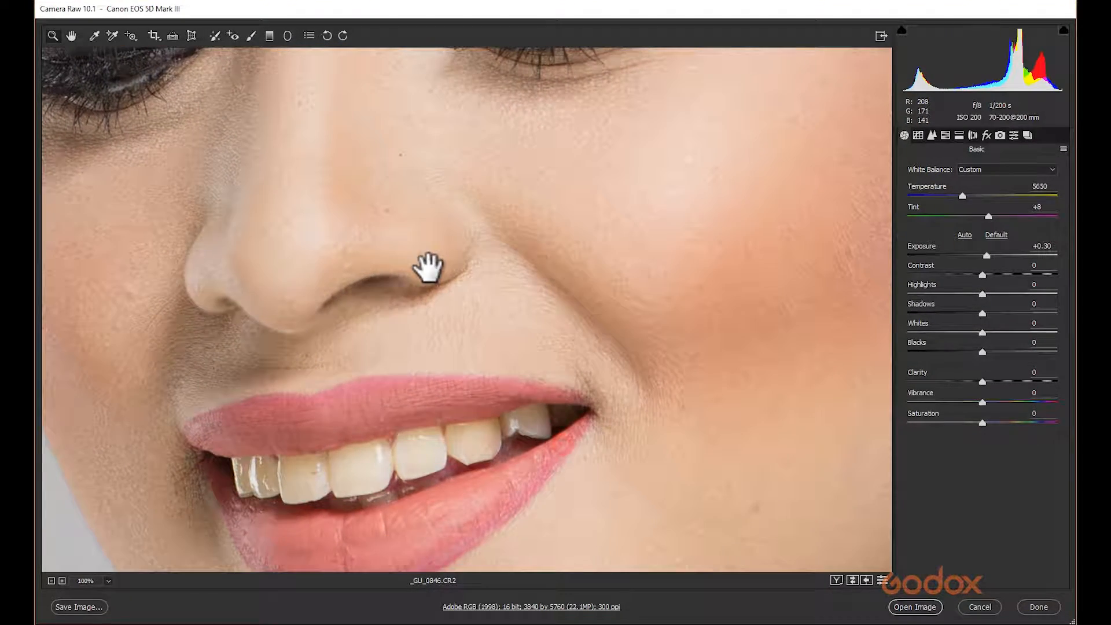
drag(605, 446, 550, 305)
click(674, 423)
mouse_move(595, 194)
mouse_down()
mouse_move(461, 355)
mouse_move(446, 417)
mouse_move(438, 409)
mouse_up()
drag(440, 370, 446, 533)
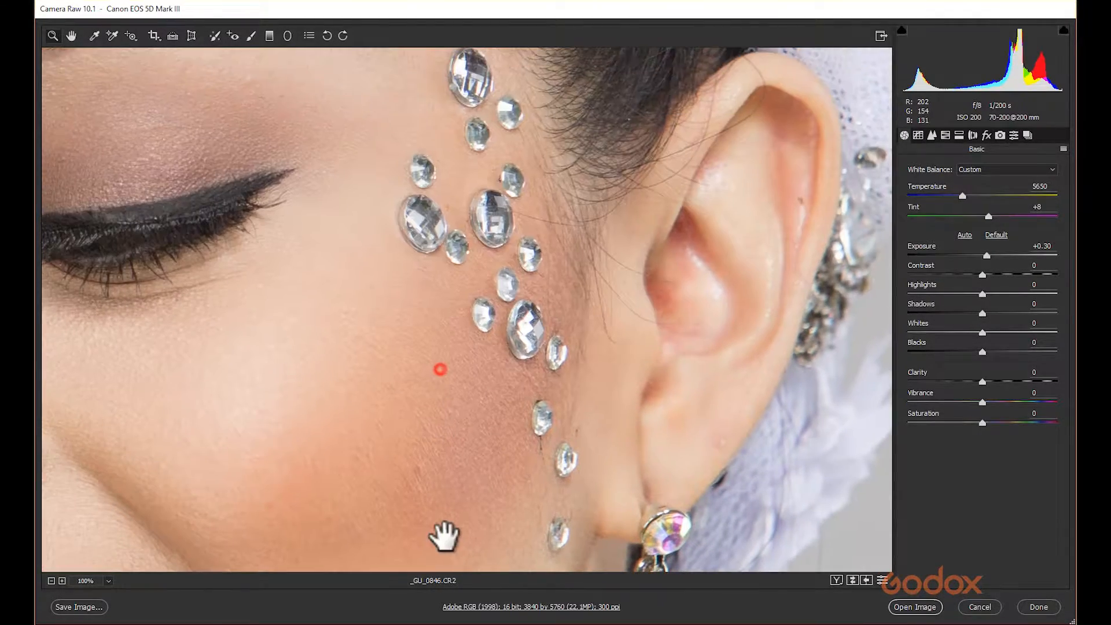
click(237, 393)
drag(392, 431, 523, 460)
drag(357, 280, 483, 463)
drag(326, 237, 549, 379)
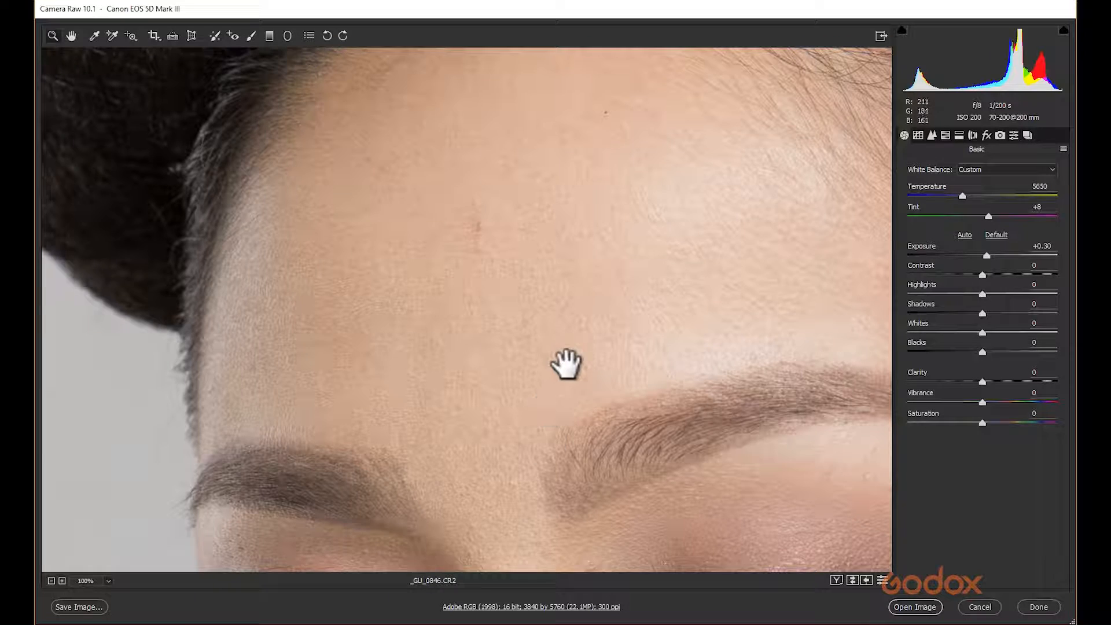
drag(591, 341, 523, 315)
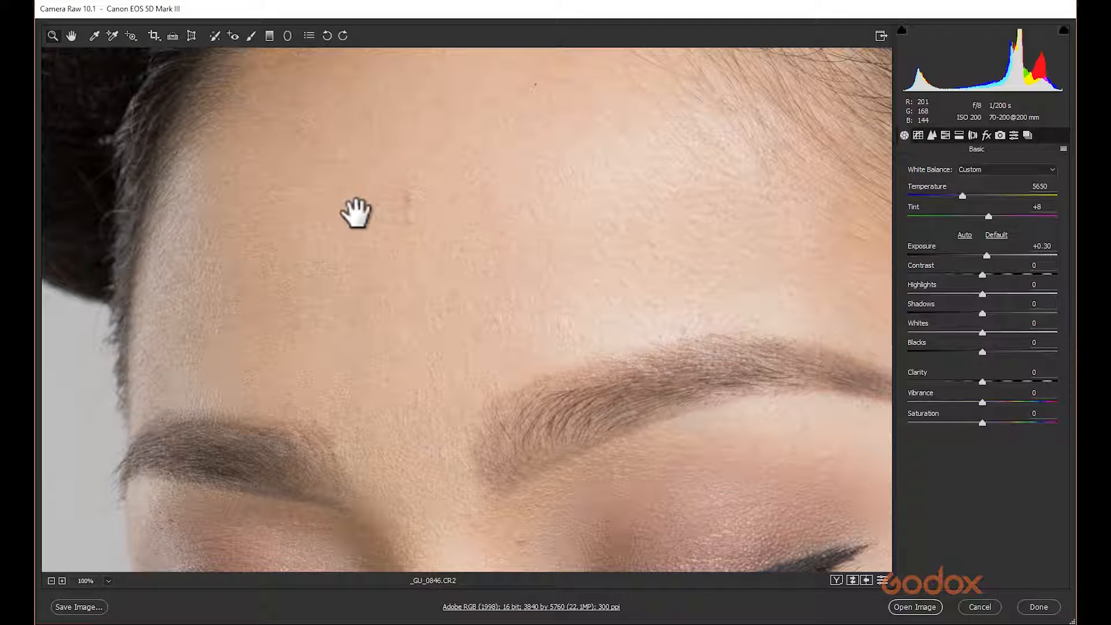
key(ctrl+0)
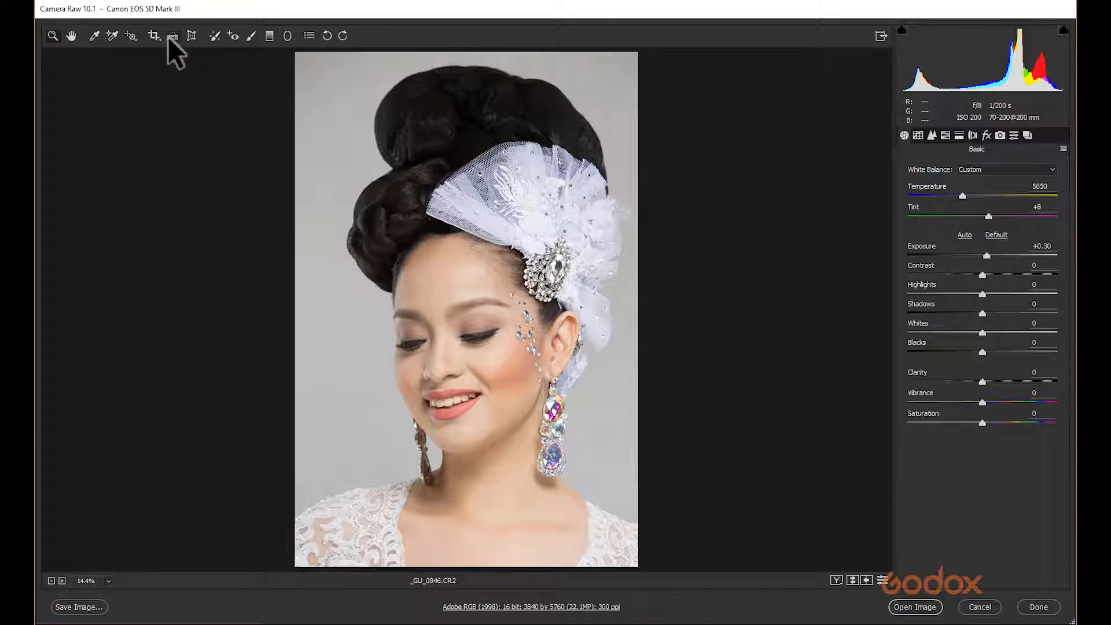
Heal the small blemish on the forehead with Spot Removal in Heal mode, sampling skin just below it, and set feather to 31.
click(219, 37)
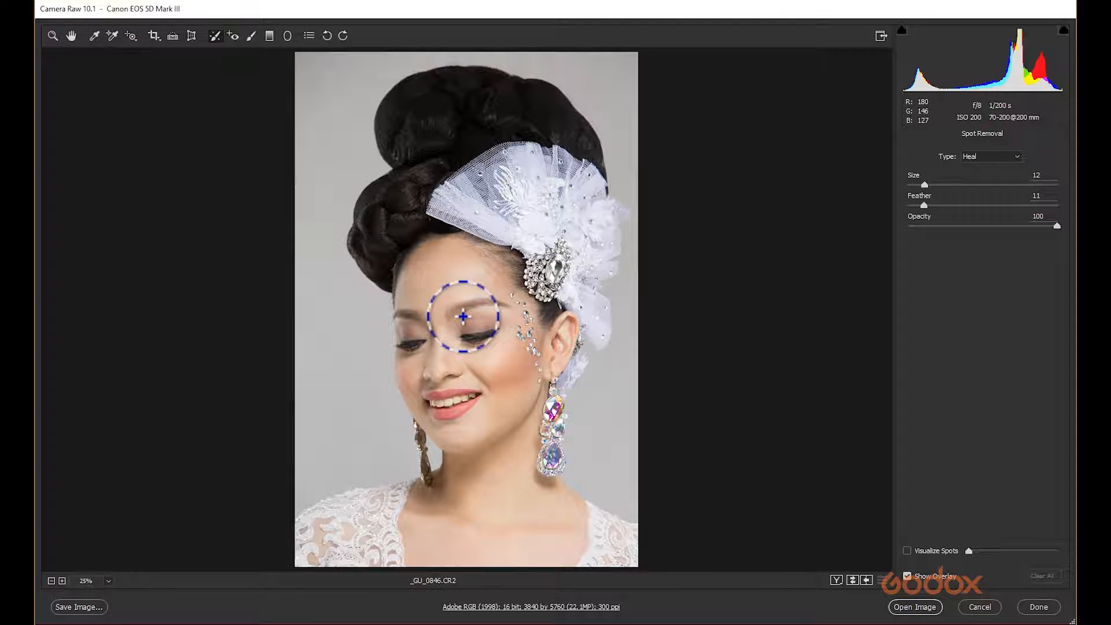
key(ctrl+plus)
key(ctrl+plus)
key(ctrl+plus)
drag(426, 295, 441, 318)
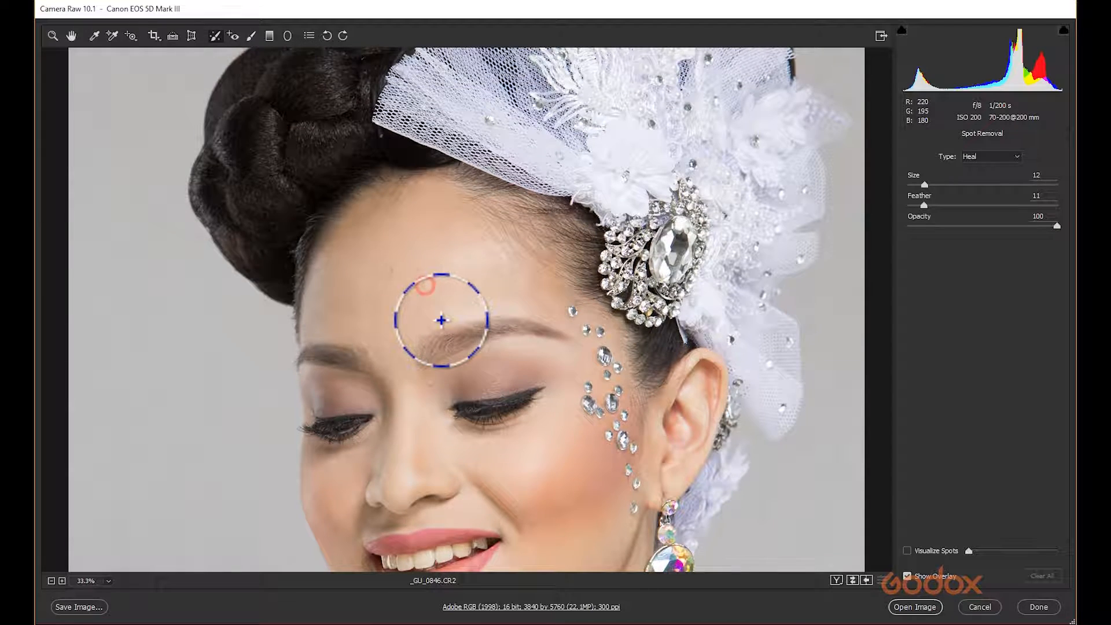
key(ctrl+plus)
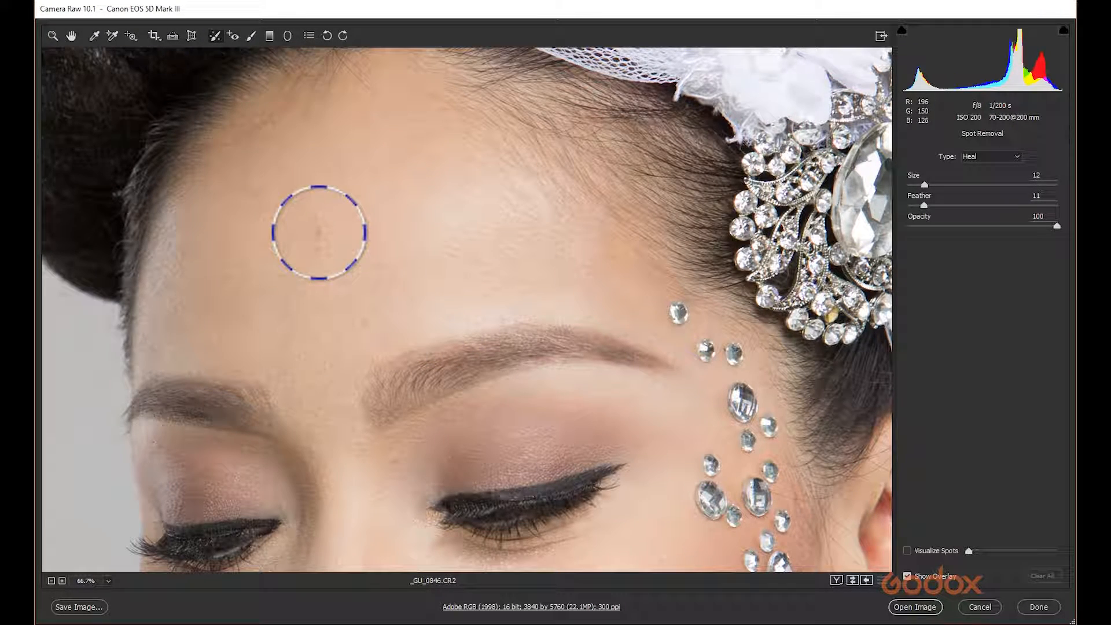
click(320, 238)
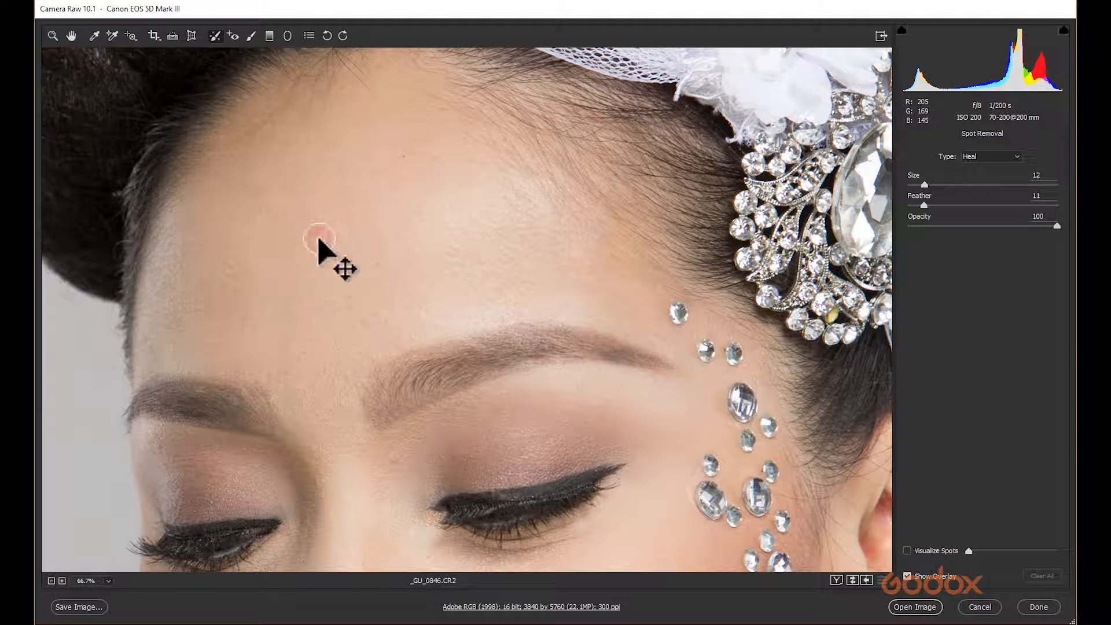
mouse_move(308, 197)
mouse_down()
mouse_move(278, 293)
mouse_move(327, 315)
mouse_up()
click(932, 205)
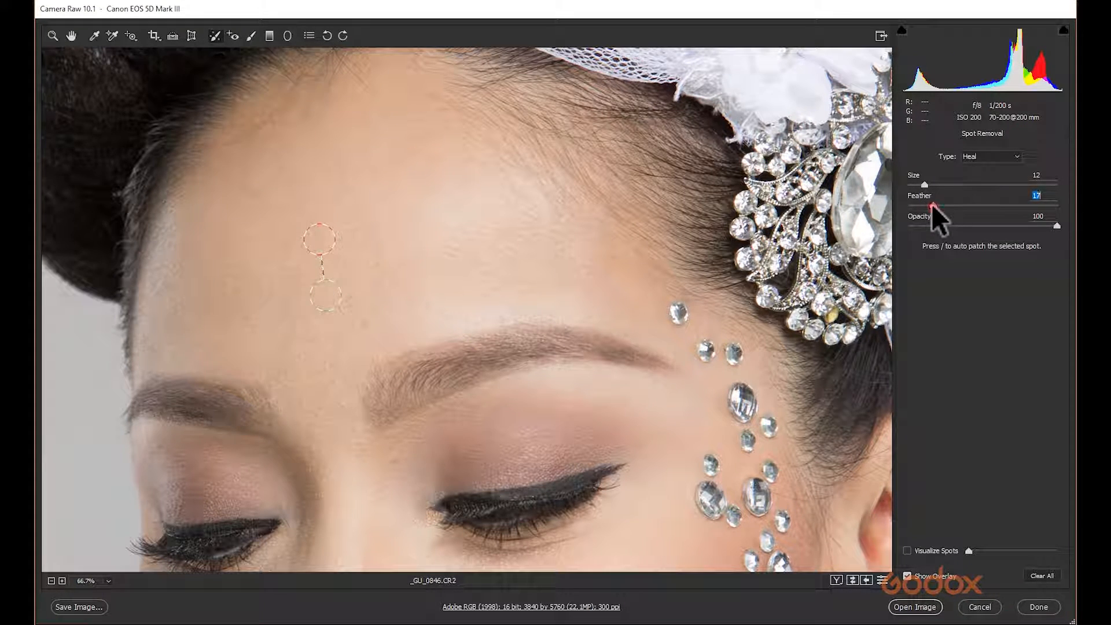
drag(929, 184, 941, 184)
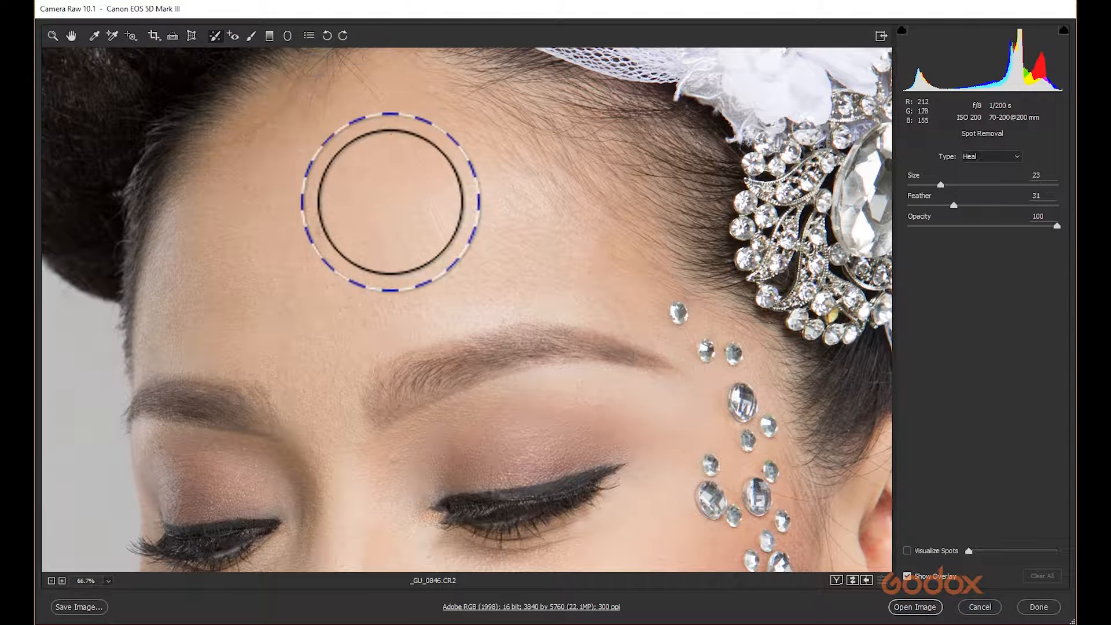
Paint an Adjustment Brush stroke on the neck with the brush size raised to 9.
click(252, 36)
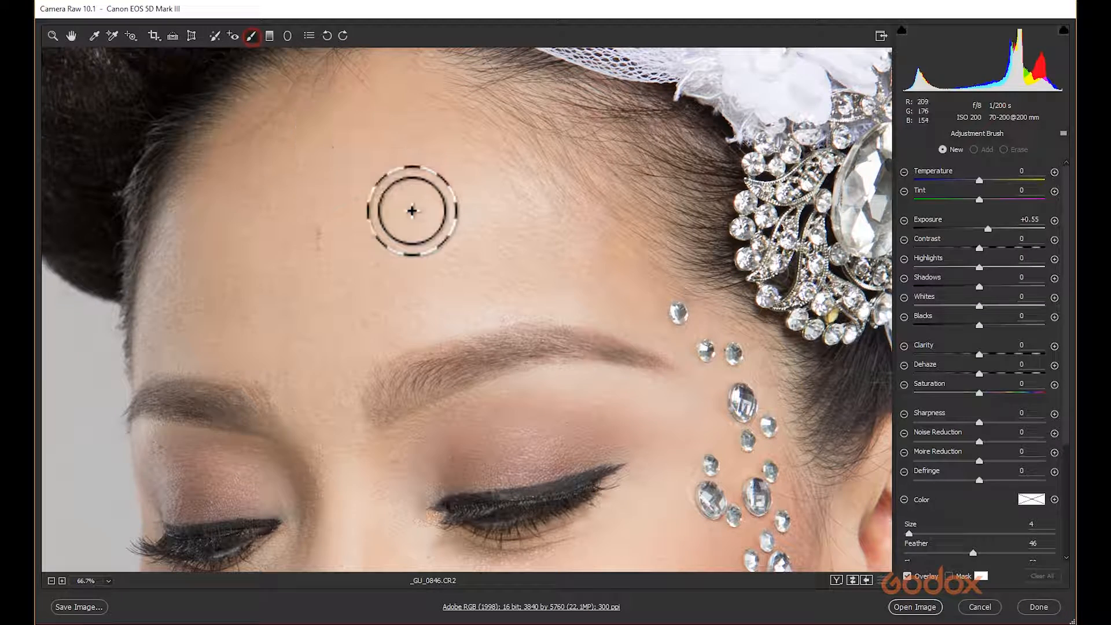
key(ctrl+minus)
key(ctrl+minus)
key(ctrl+minus)
key(ctrl+minus)
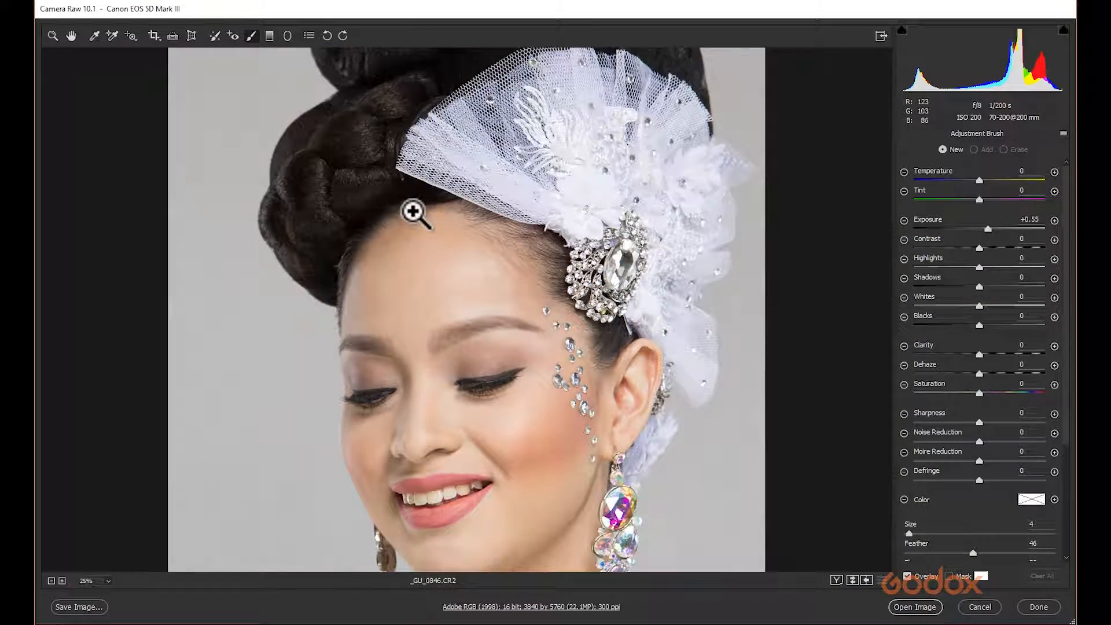
key(ctrl+plus)
key(ctrl+plus)
key(ctrl+plus)
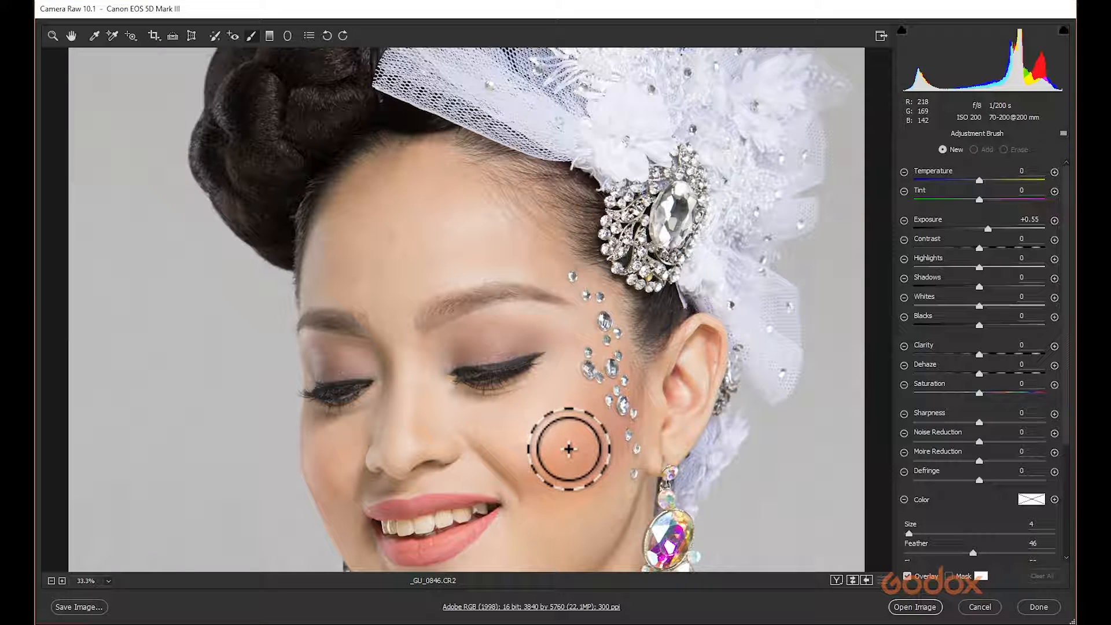
drag(533, 446, 600, 303)
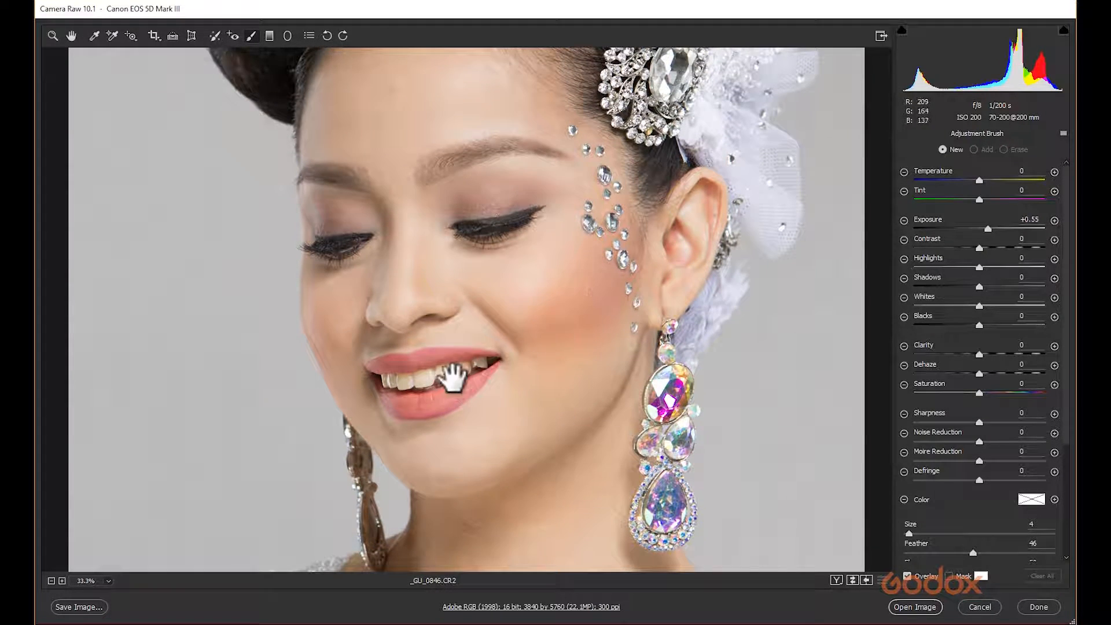
drag(517, 428, 523, 191)
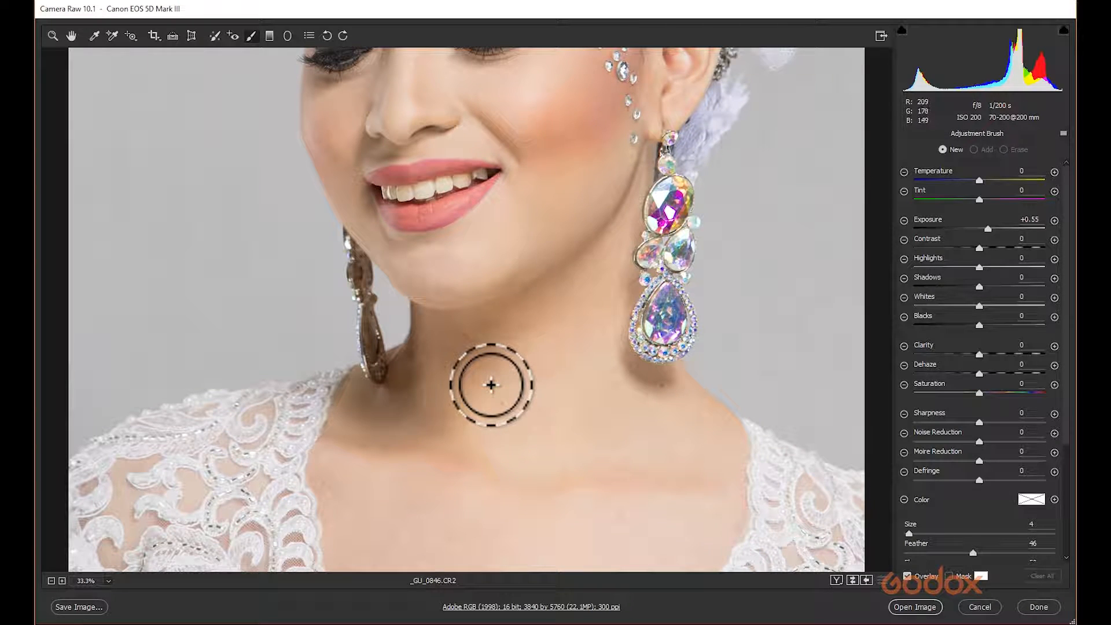
key(bracketright)
key(bracketright)
key(bracketright)
key(bracketright)
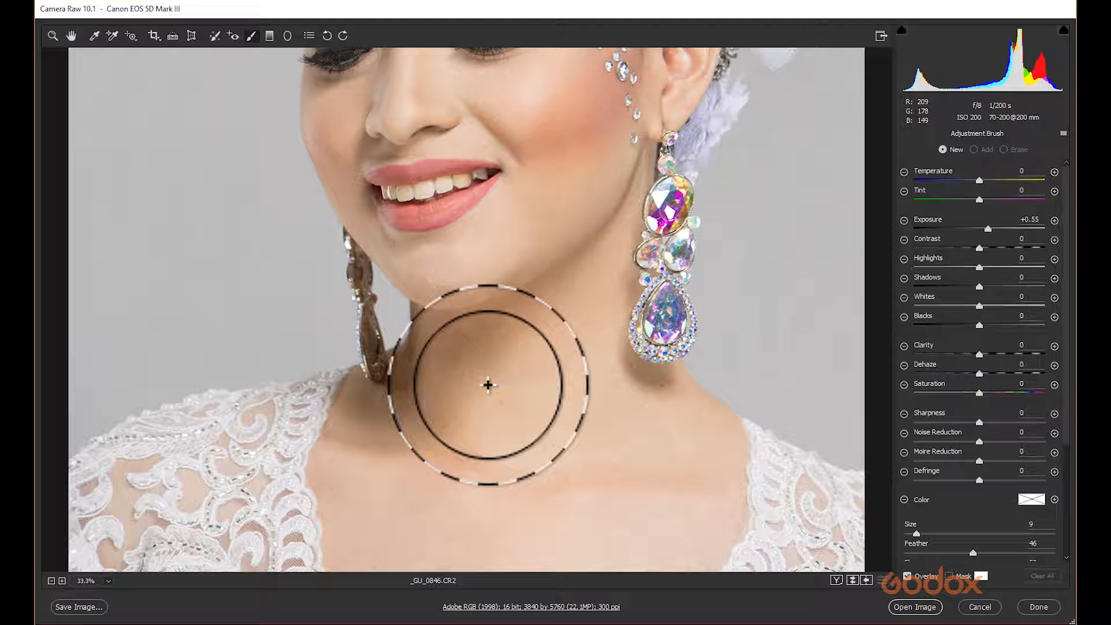
click(502, 335)
mouse_move(469, 381)
mouse_down()
mouse_move(449, 414)
mouse_move(418, 429)
mouse_move(367, 429)
mouse_move(445, 360)
mouse_move(392, 404)
mouse_move(412, 415)
mouse_up()
Try exposure +0.10 and shadows +17 on the neck adjustment, reset both to 0, and delete the adjustment.
drag(987, 225, 981, 225)
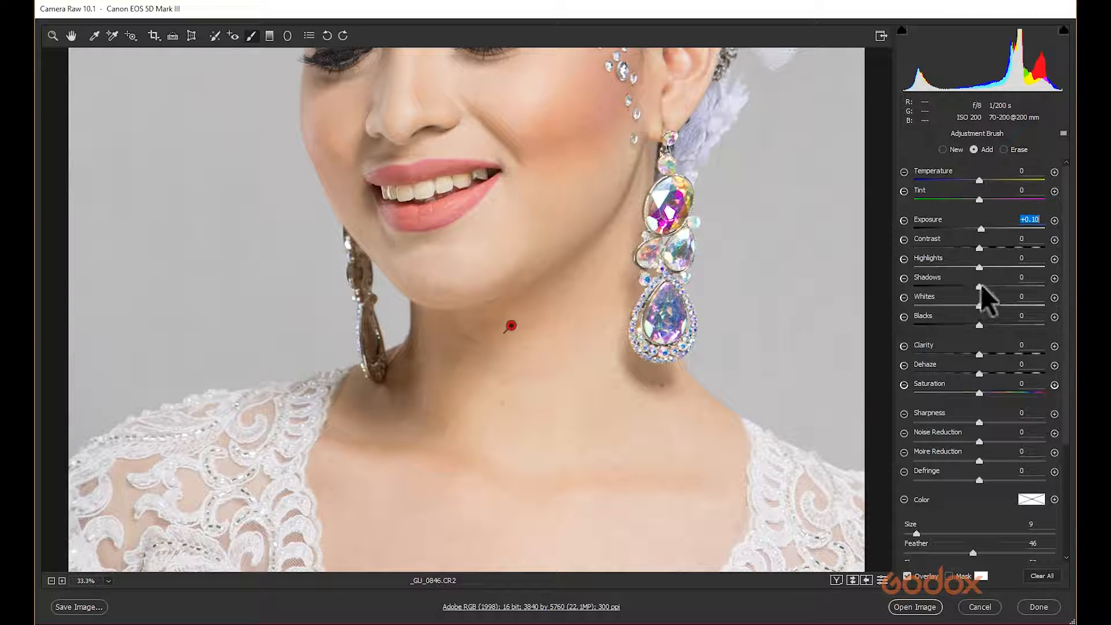
drag(980, 287, 991, 284)
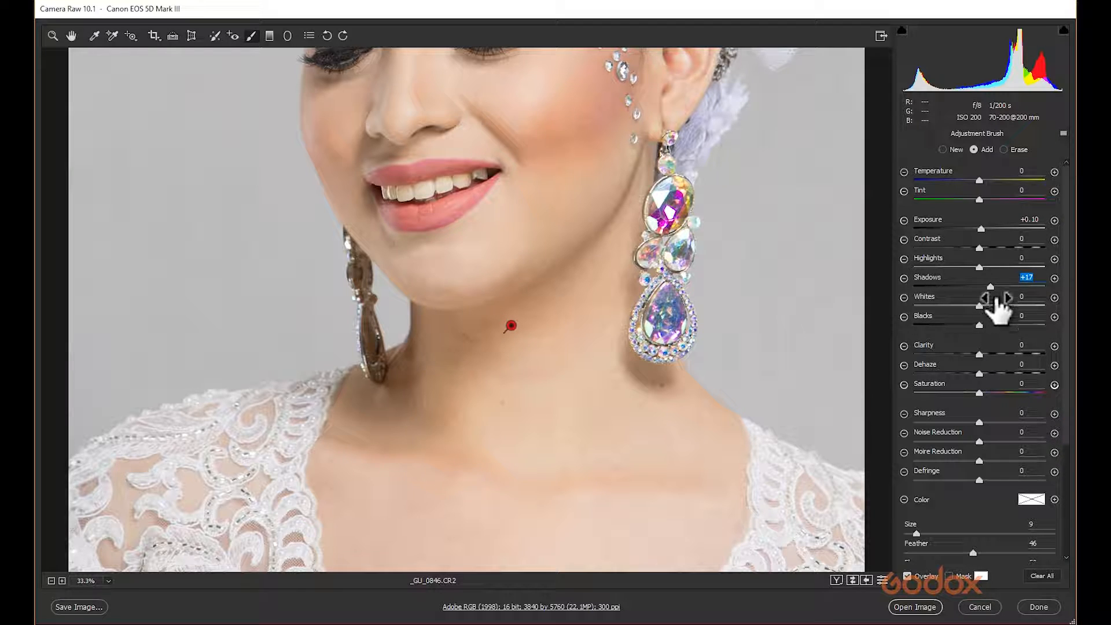
drag(988, 282, 982, 284)
drag(990, 227, 978, 228)
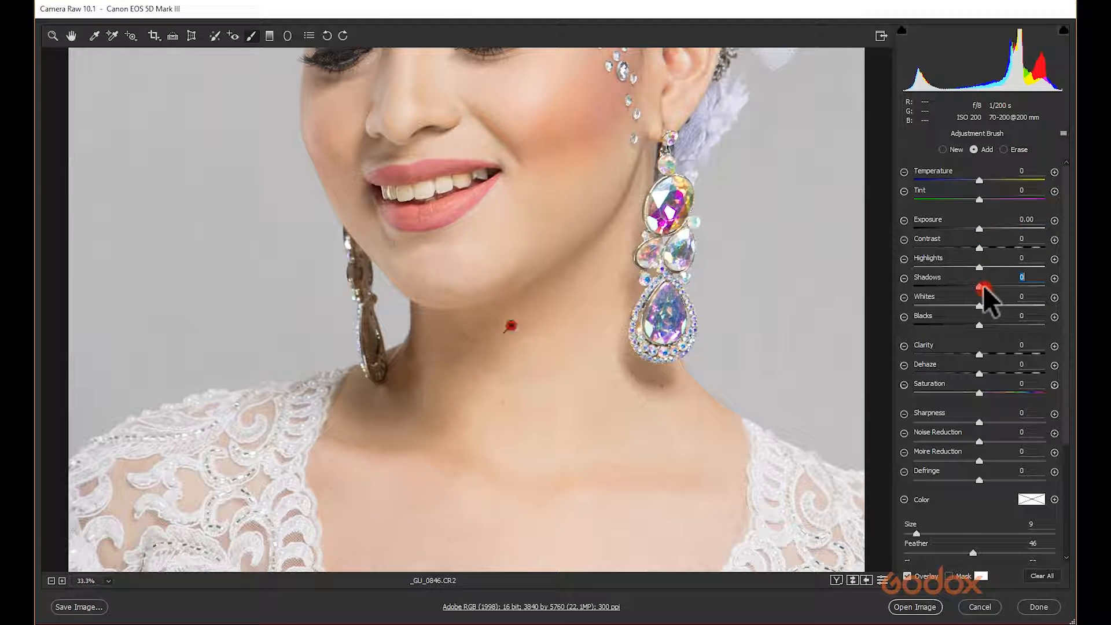
drag(589, 214, 558, 483)
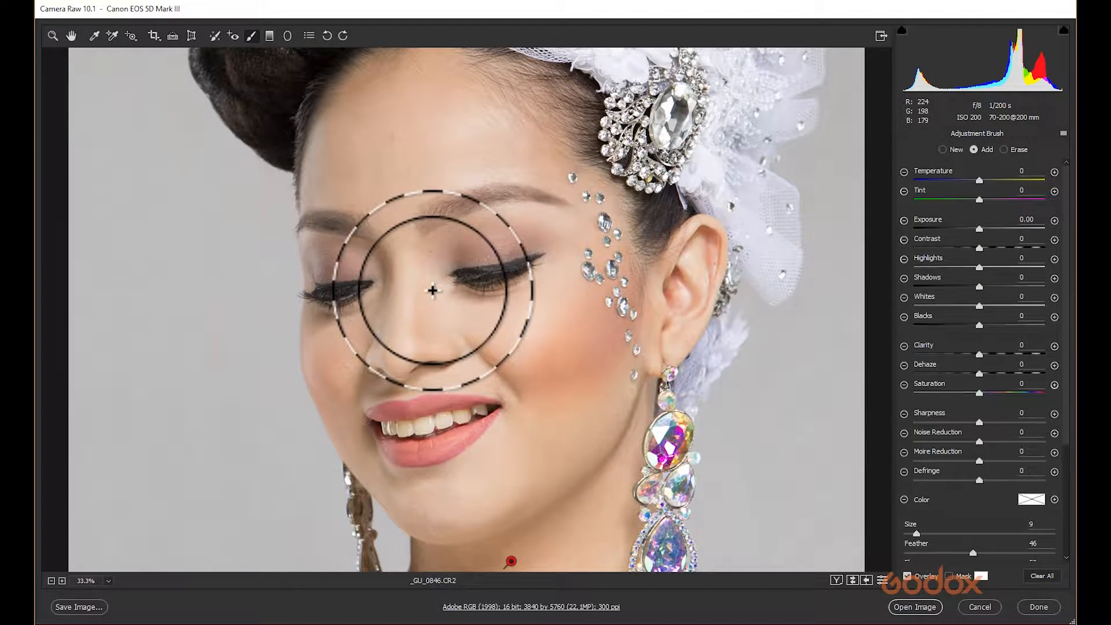
key(Delete)
Reduce the brush size to 5 and paint a small Adjustment Brush stroke on the nose.
key(bracketleft)
key(bracketleft)
key(bracketleft)
key(bracketleft)
drag(399, 347, 405, 283)
drag(407, 238, 407, 229)
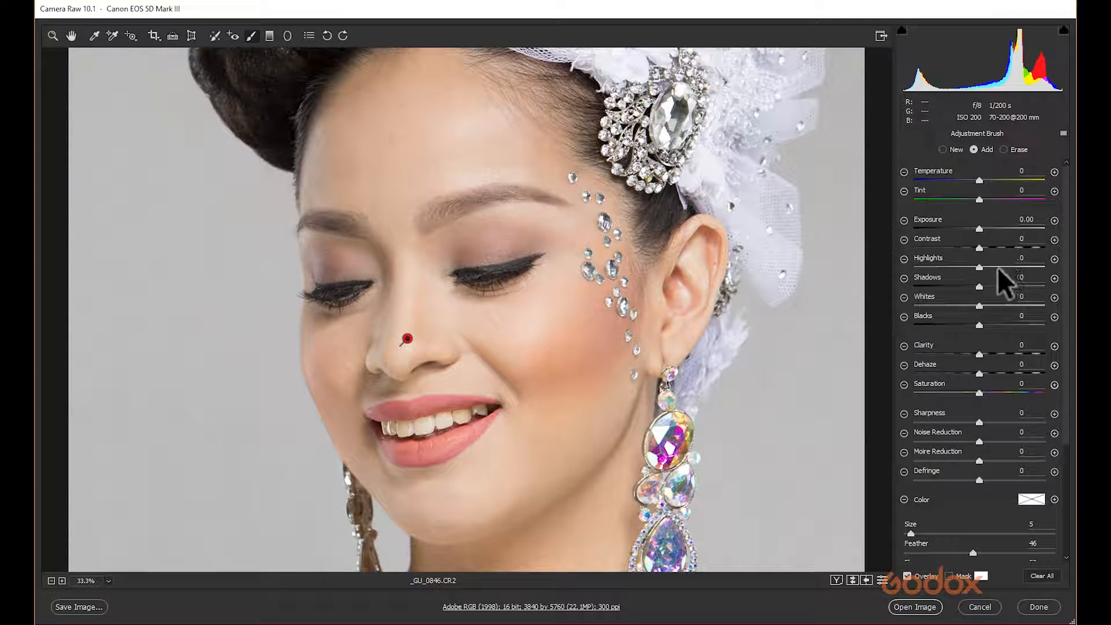
Set the nose adjustment's highlights to +36, then clear all brush adjustments.
drag(978, 266, 997, 267)
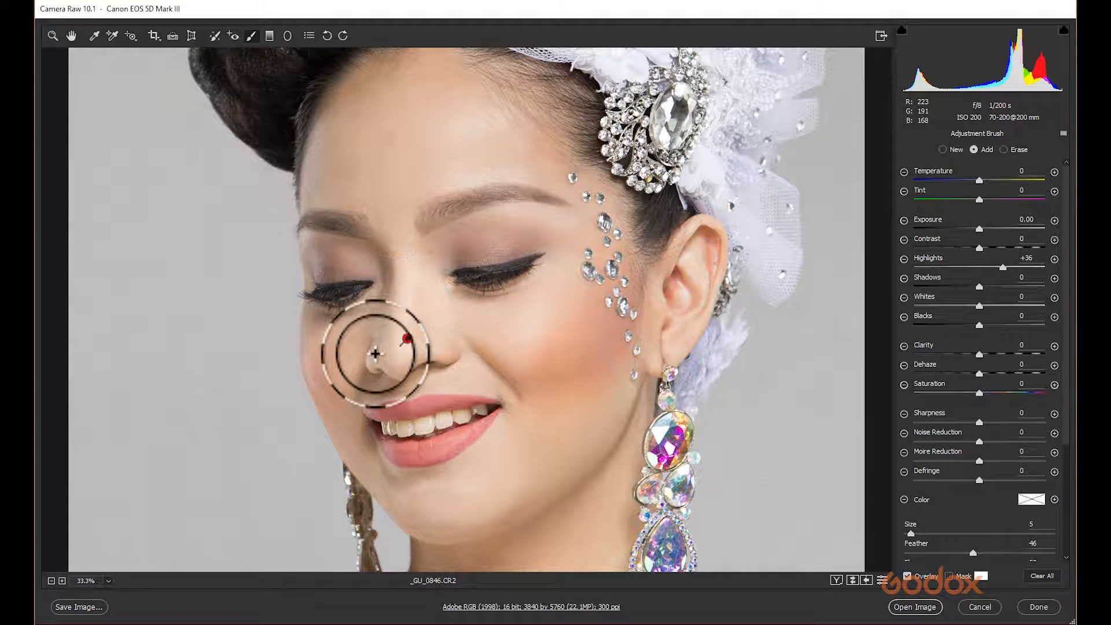
drag(1002, 266, 962, 270)
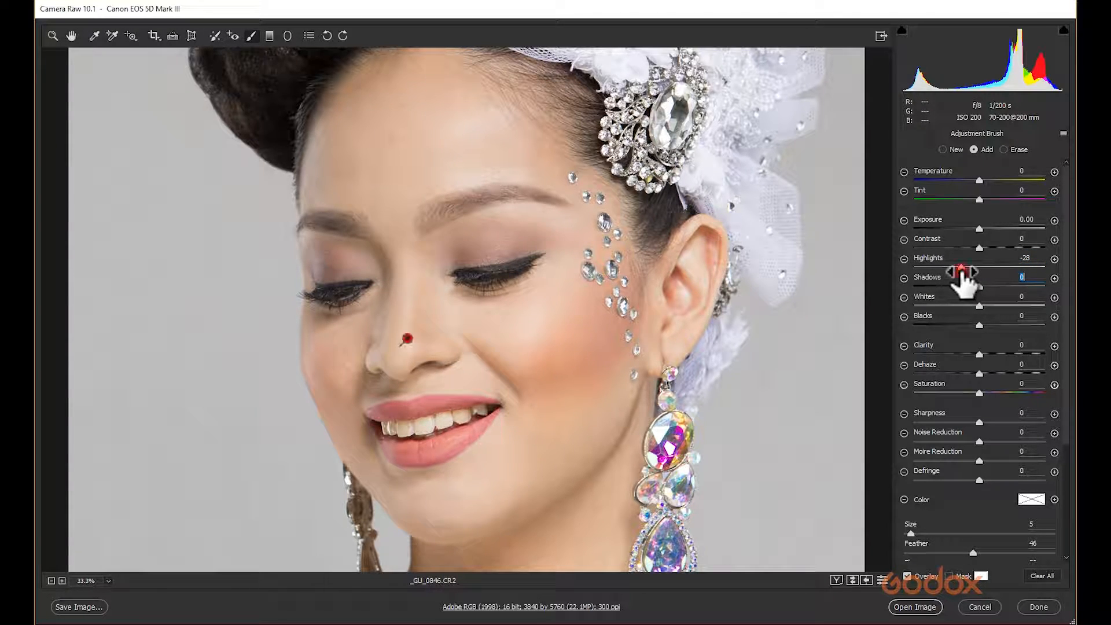
key(ctrl+z)
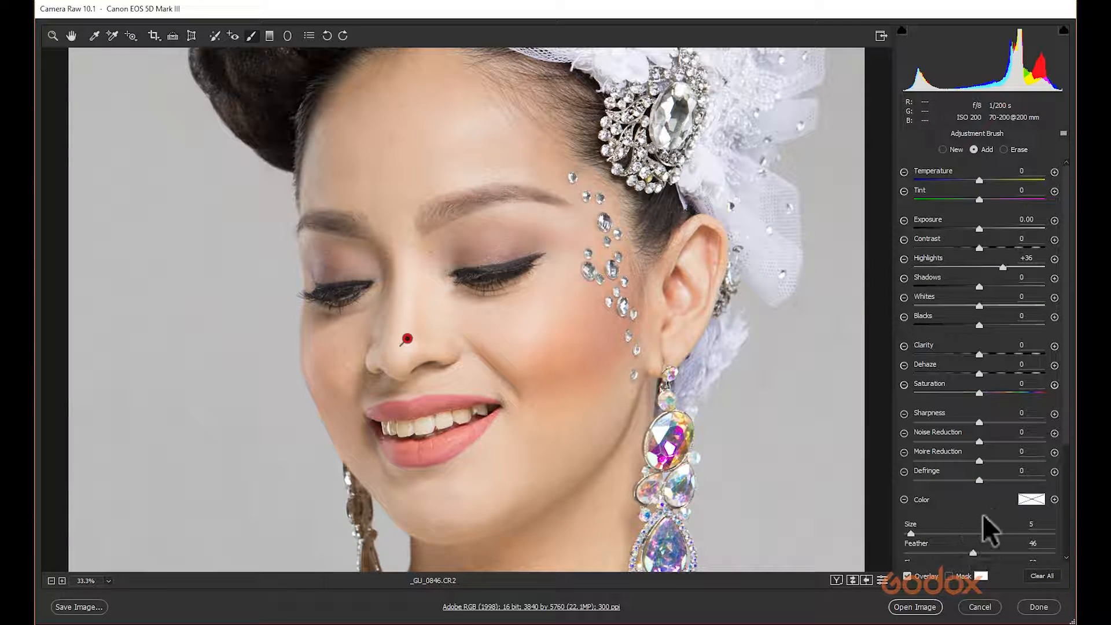
click(1042, 576)
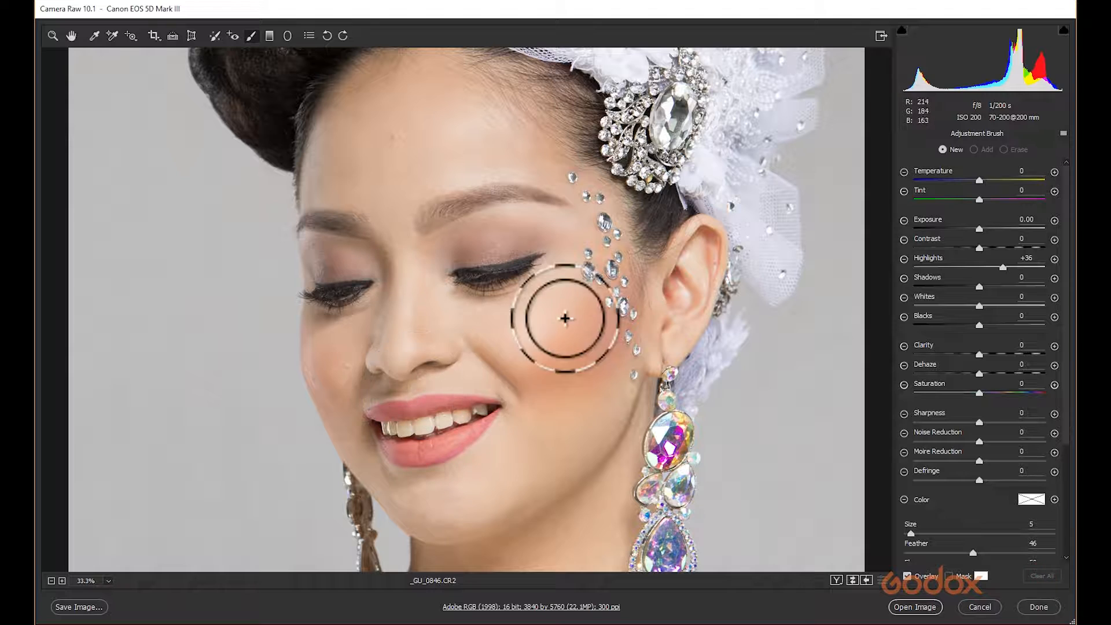
Set the brush size to 10 and look over the face, zooming out to 12.5%.
drag(571, 361, 547, 284)
key(bracketright)
key(bracketright)
key(bracketright)
key(bracketright)
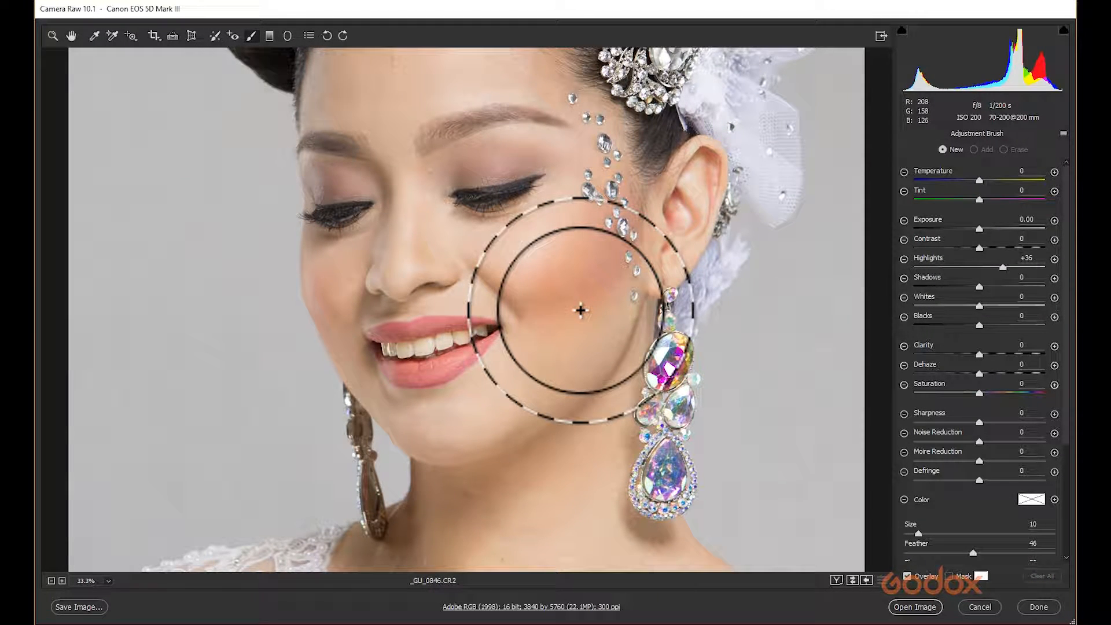
drag(560, 271, 640, 456)
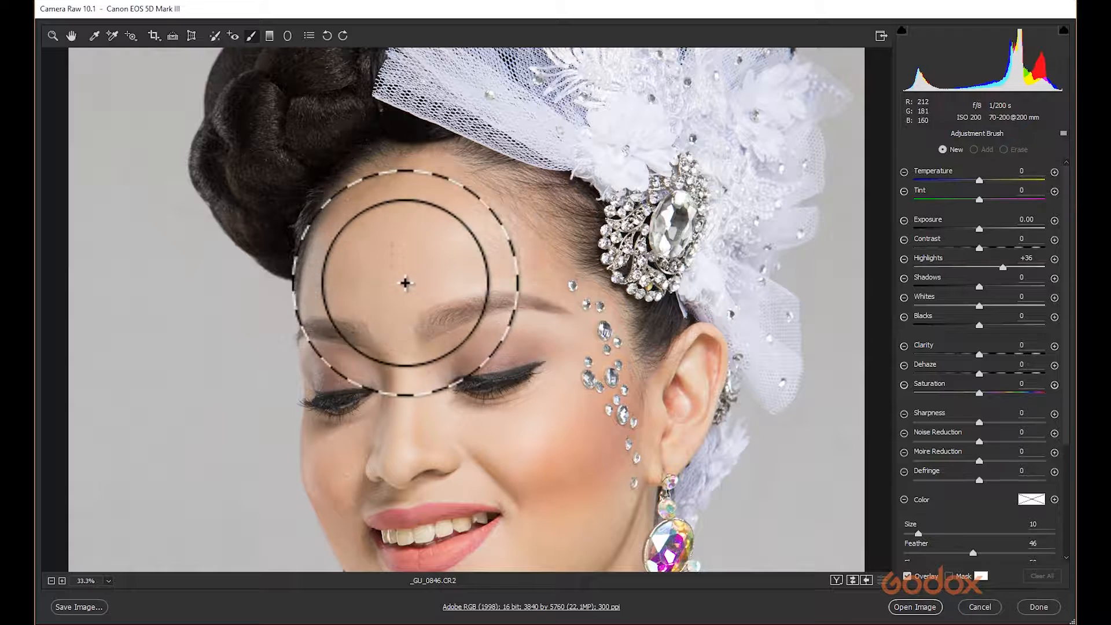
drag(416, 297, 420, 191)
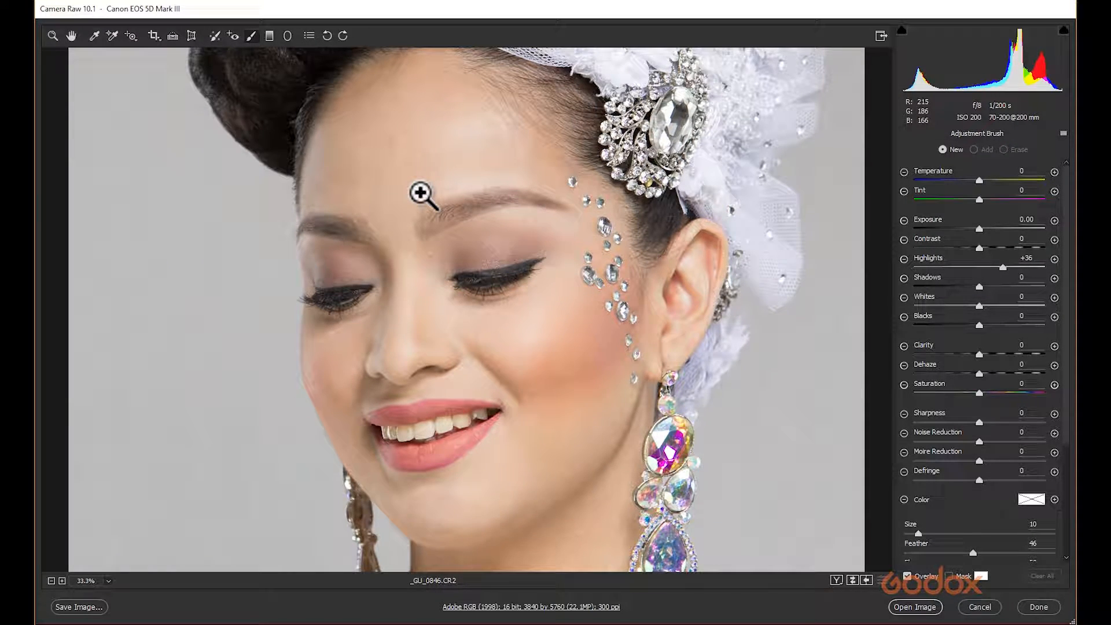
key(ctrl+minus)
key(ctrl+minus)
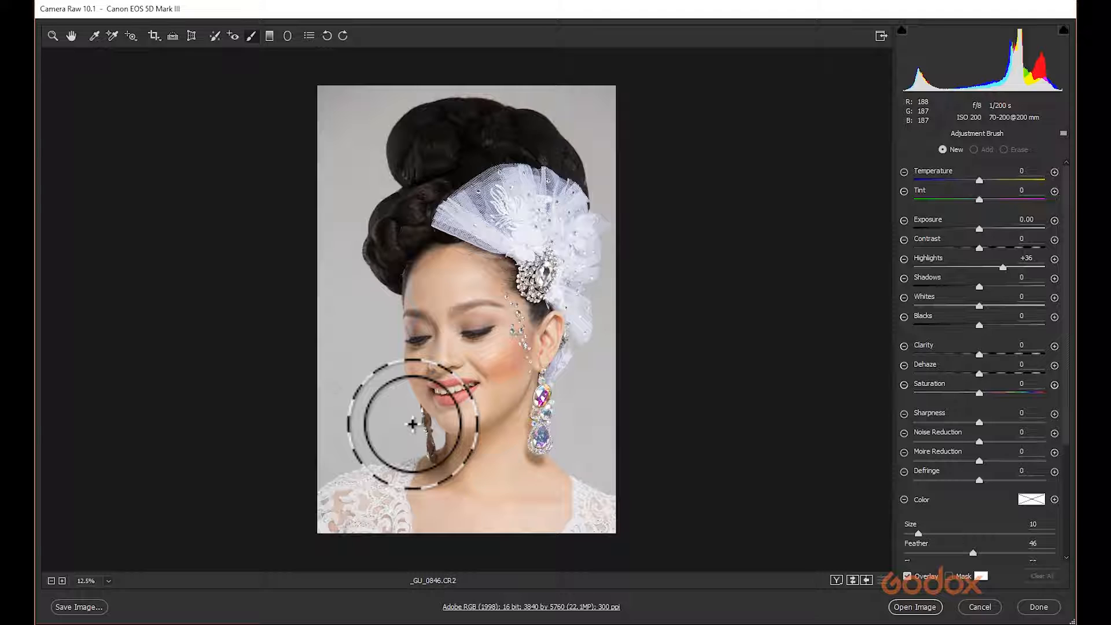
Draw a Graduated Filter across the face, reset its highlights to 0 and set temperature to +100.
click(269, 36)
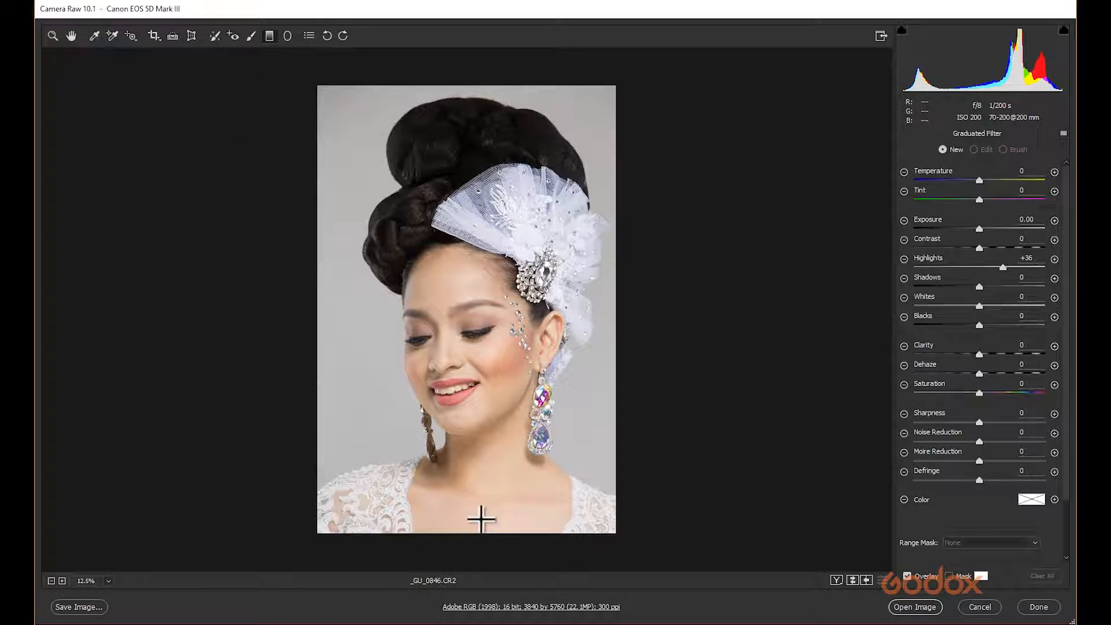
drag(485, 492, 470, 360)
key(Delete)
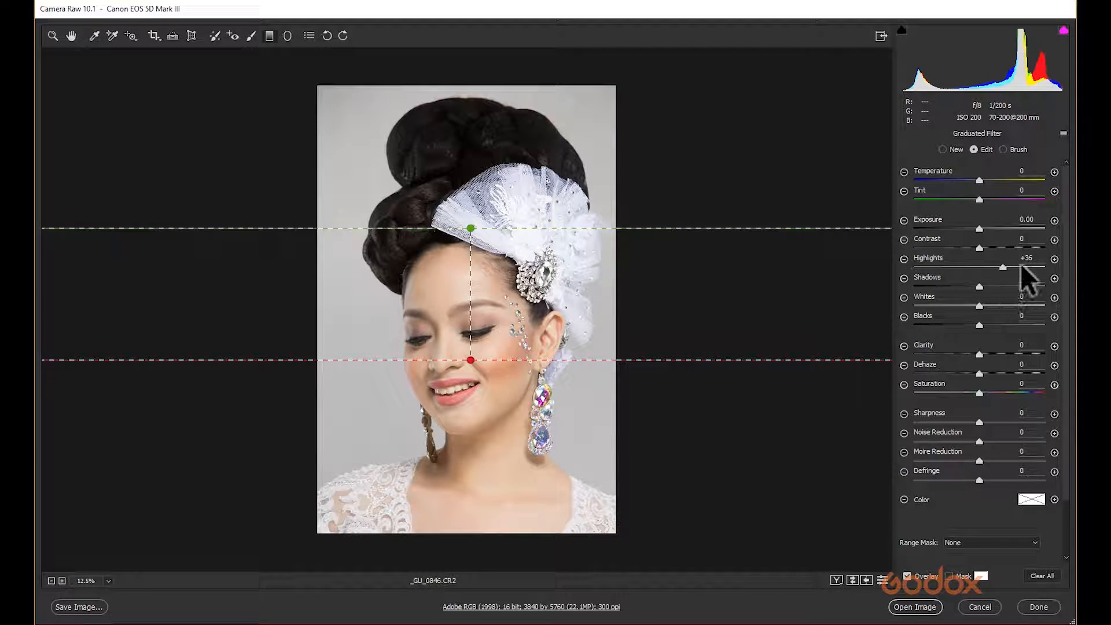
double_click(1001, 267)
drag(979, 180, 1061, 177)
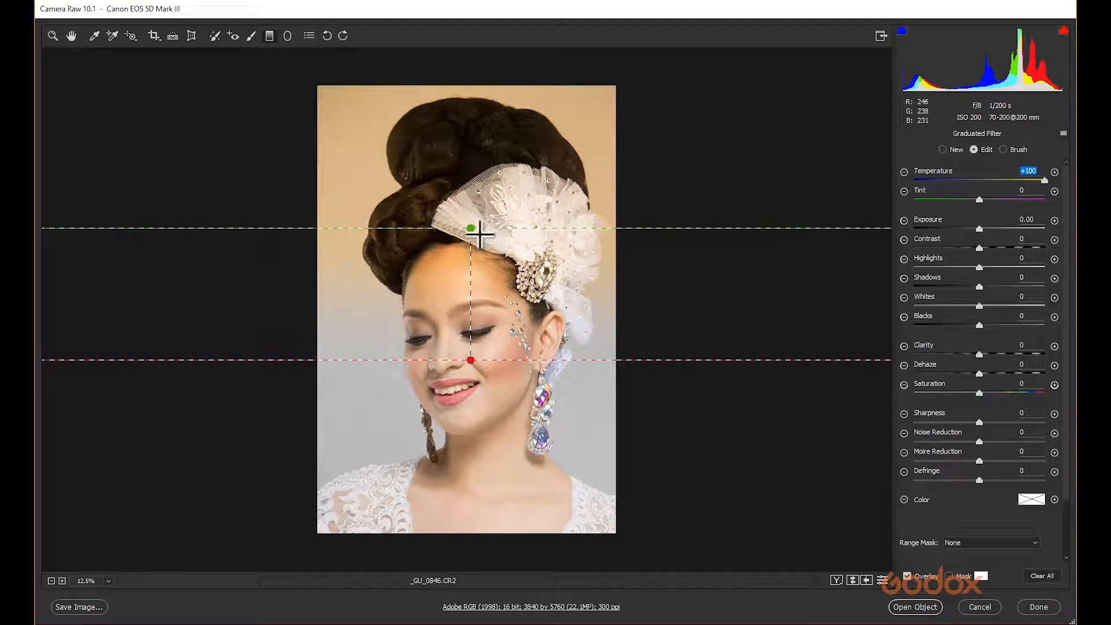
Move the gradient's start line up to the hair and end line down to the chest, then delete the filter.
mouse_move(469, 228)
mouse_down()
mouse_move(467, 198)
mouse_move(457, 359)
mouse_move(458, 212)
mouse_up()
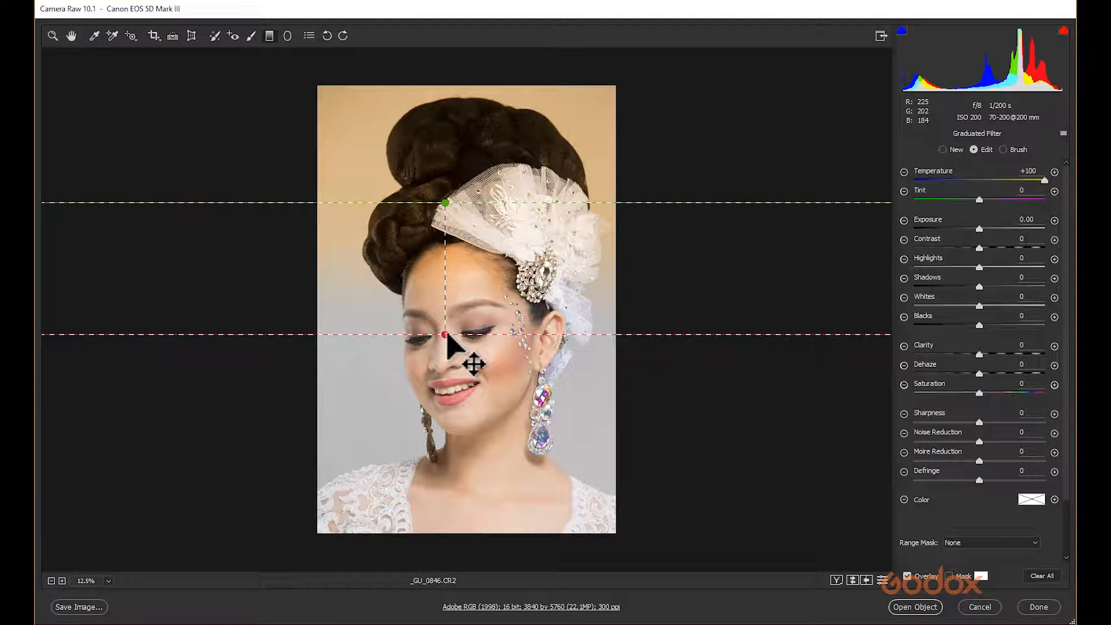
drag(445, 336, 457, 469)
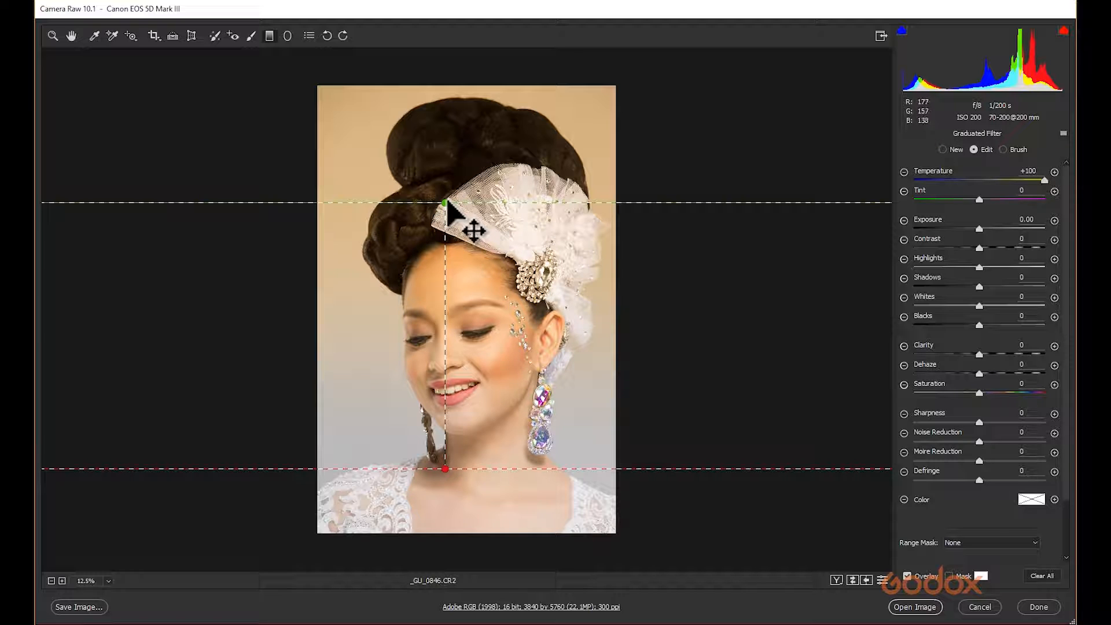
drag(445, 203, 444, 142)
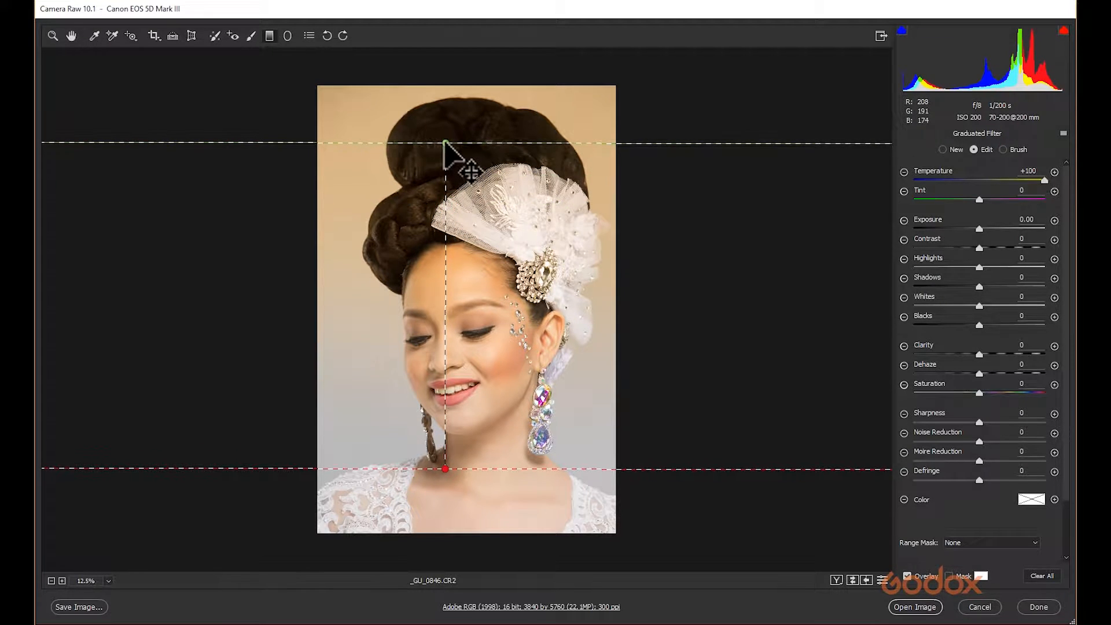
key(Delete)
Draw a Radial Filter ellipse over the face, resize and rotate it, then delete it.
click(288, 35)
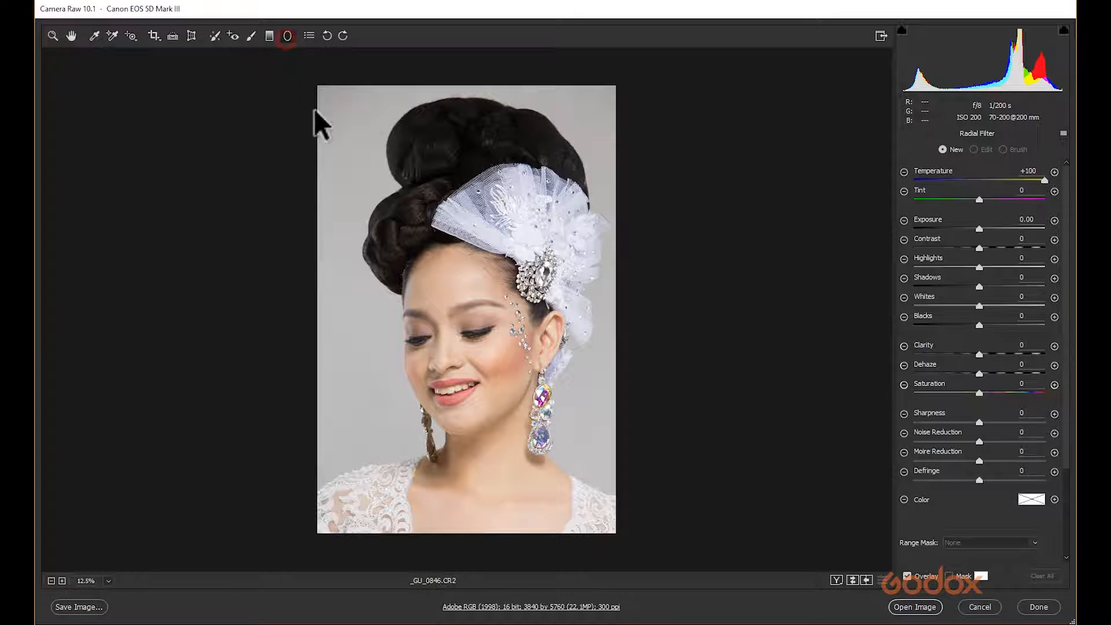
drag(451, 339, 511, 466)
drag(462, 365, 465, 314)
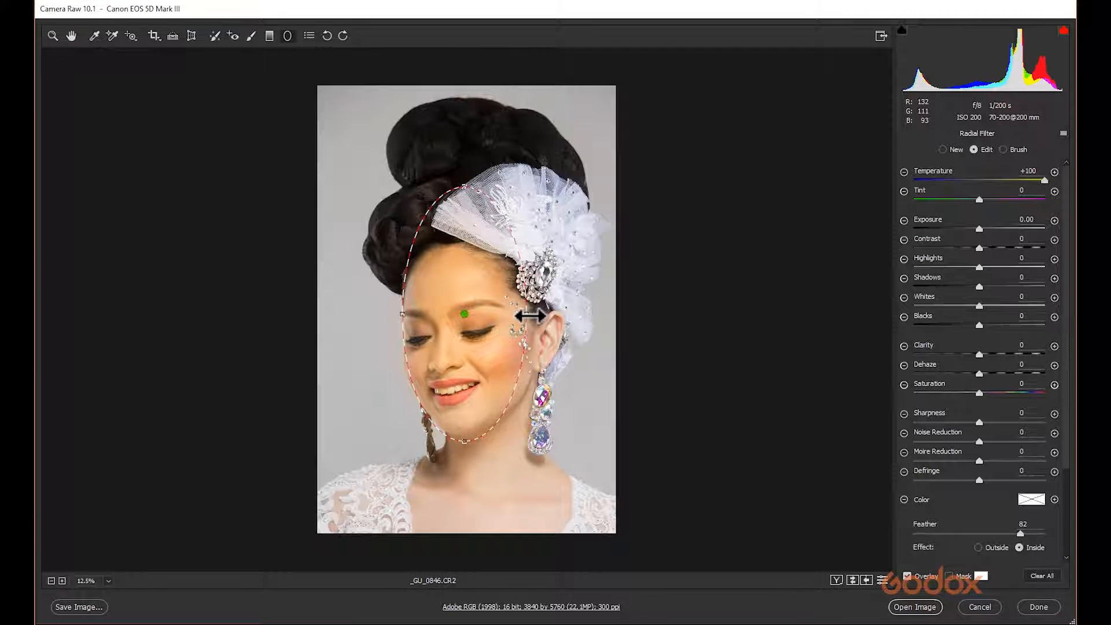
drag(537, 316, 553, 314)
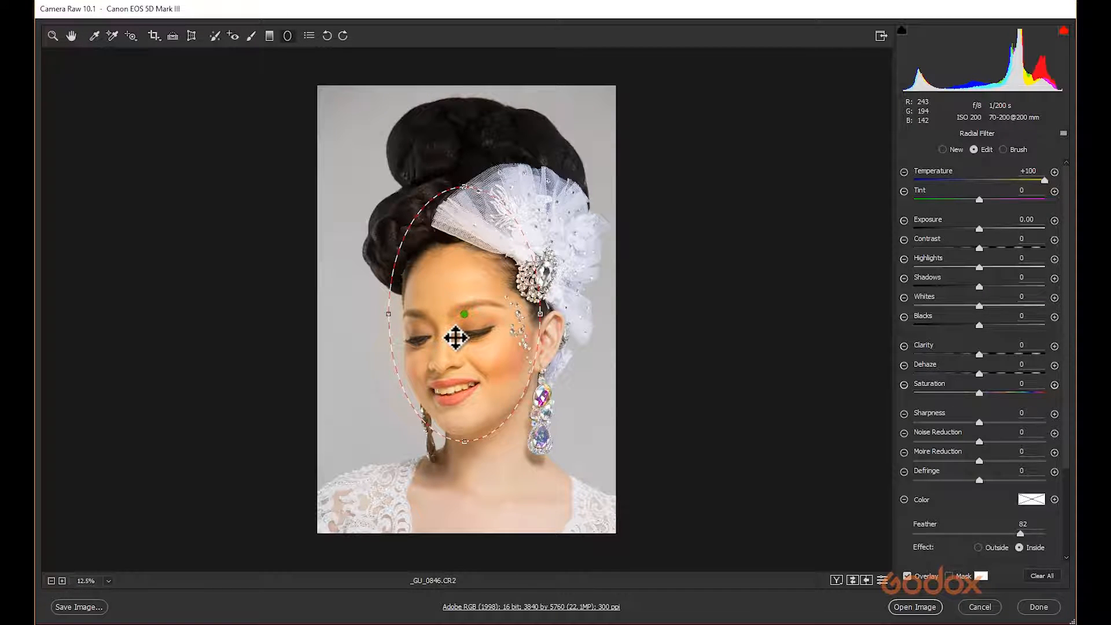
drag(467, 315, 470, 321)
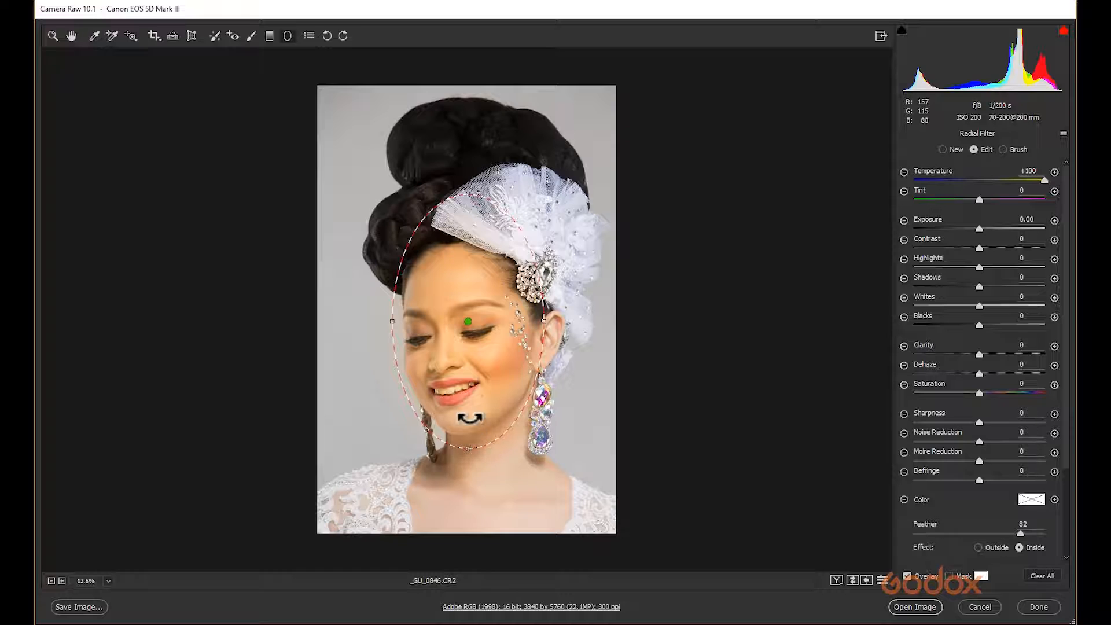
key(Delete)
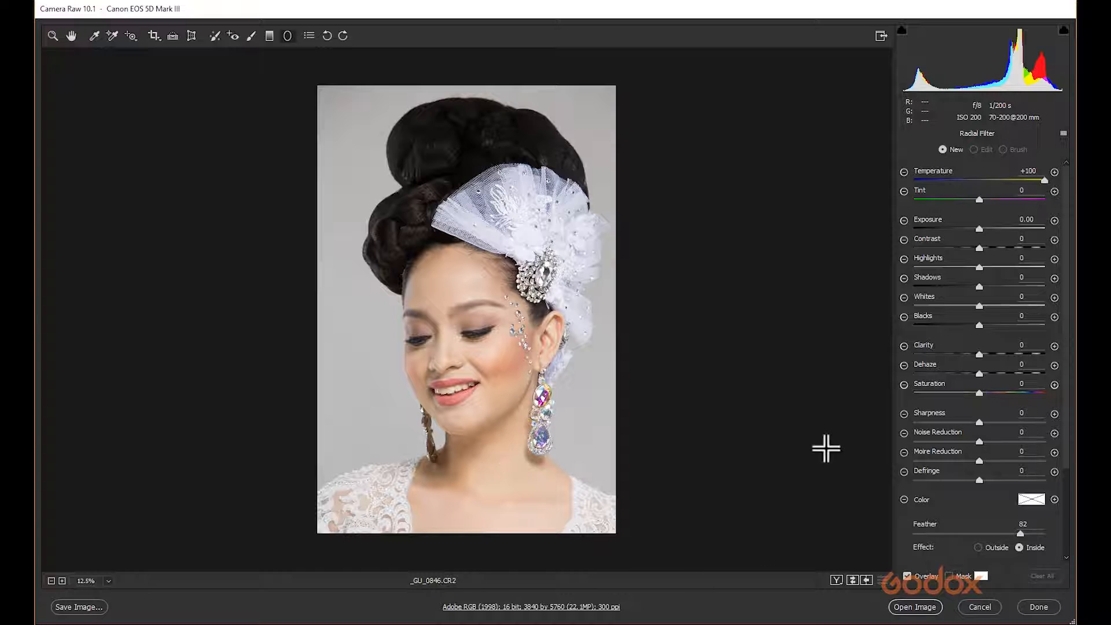
Open the Tone Curve panel and try adding points on the RGB curve, removing them again.
click(72, 35)
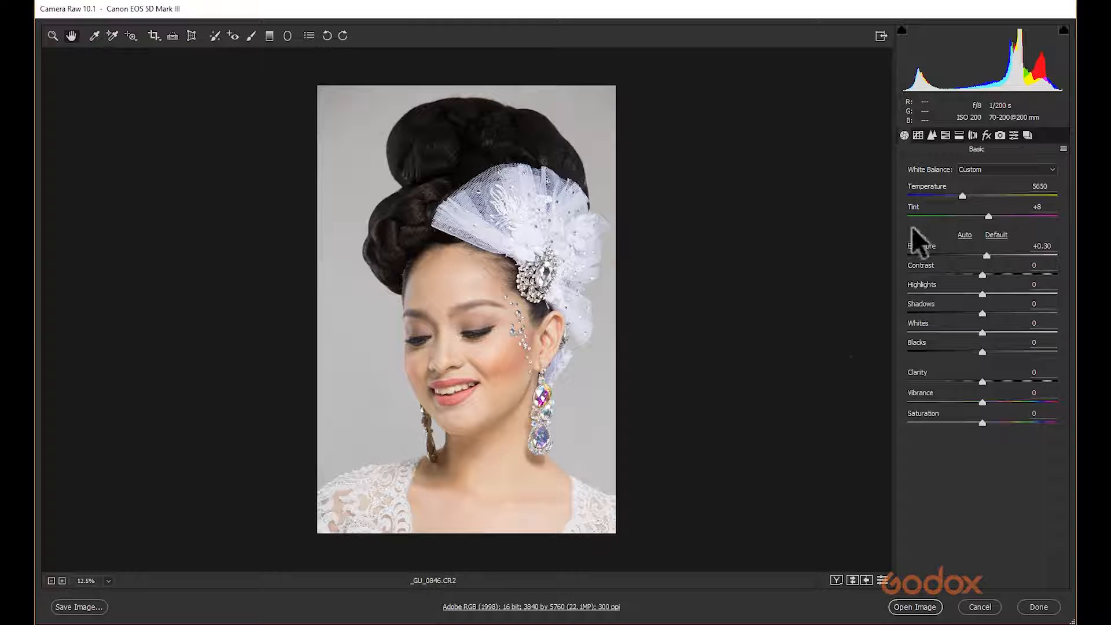
click(918, 136)
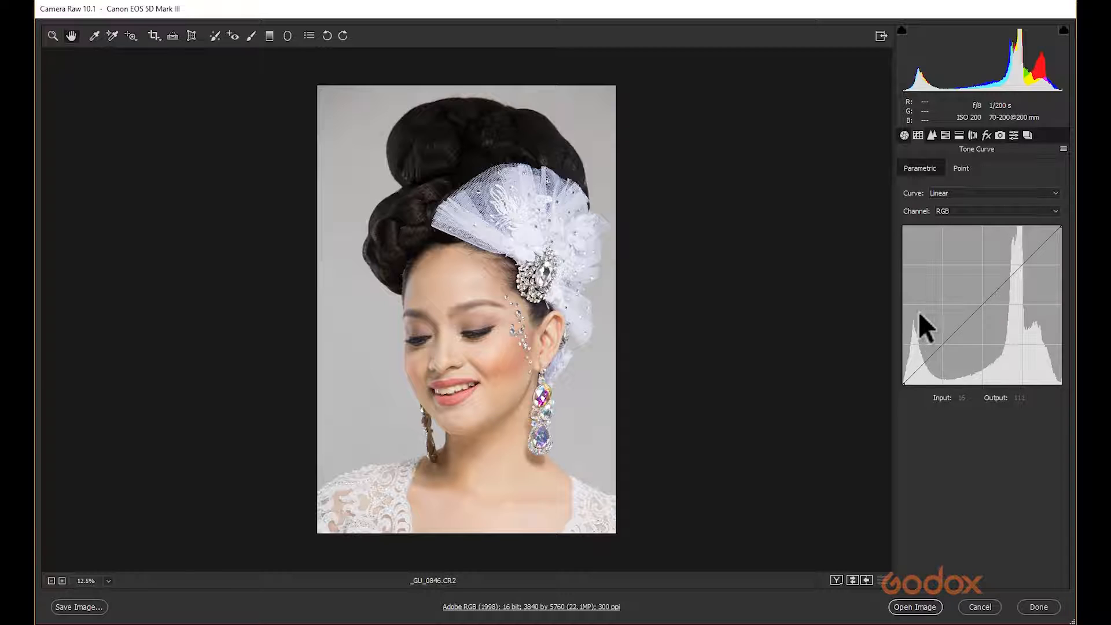
drag(1019, 266, 1017, 262)
drag(940, 342, 944, 351)
drag(1015, 261, 1074, 310)
drag(943, 352, 784, 324)
Switch the tone curve to the Red channel and move its black point to input 12, output 0.
click(949, 211)
click(948, 230)
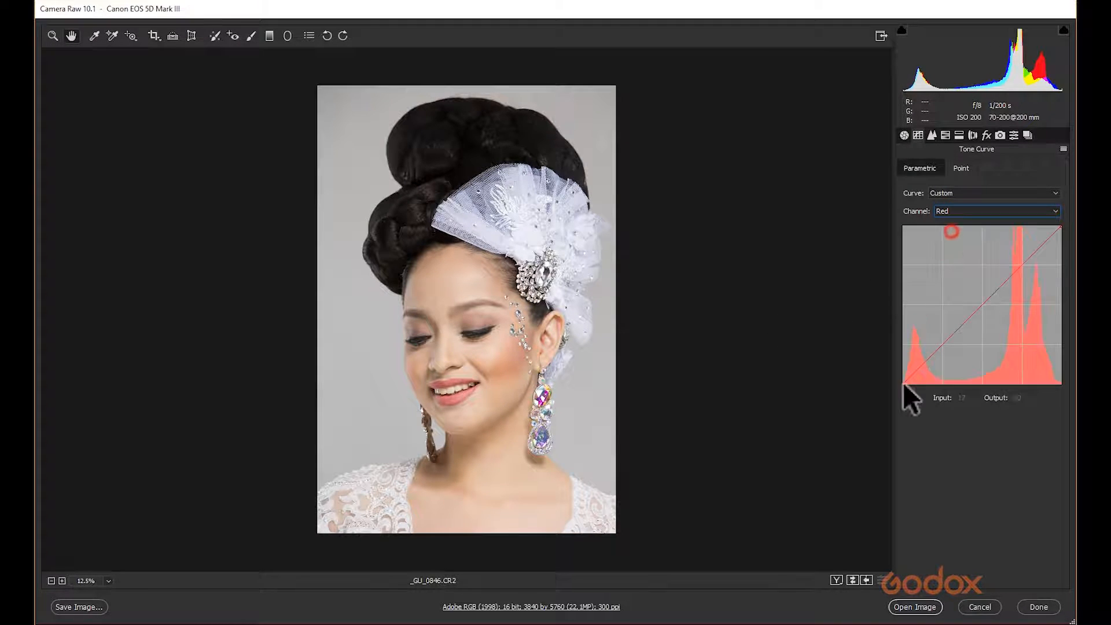
mouse_move(903, 385)
mouse_down()
mouse_move(925, 384)
mouse_move(888, 380)
mouse_move(909, 394)
mouse_up()
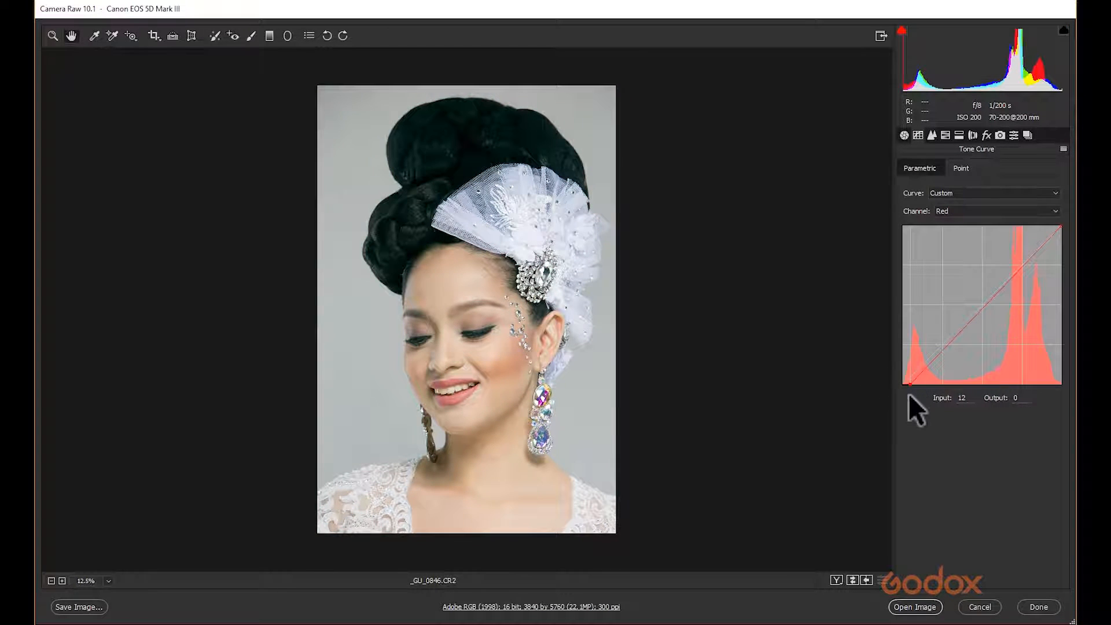
Switch the tone curve to the Green channel, move its black point to input 8, output 0, and nudge its white point inward.
click(945, 211)
click(943, 221)
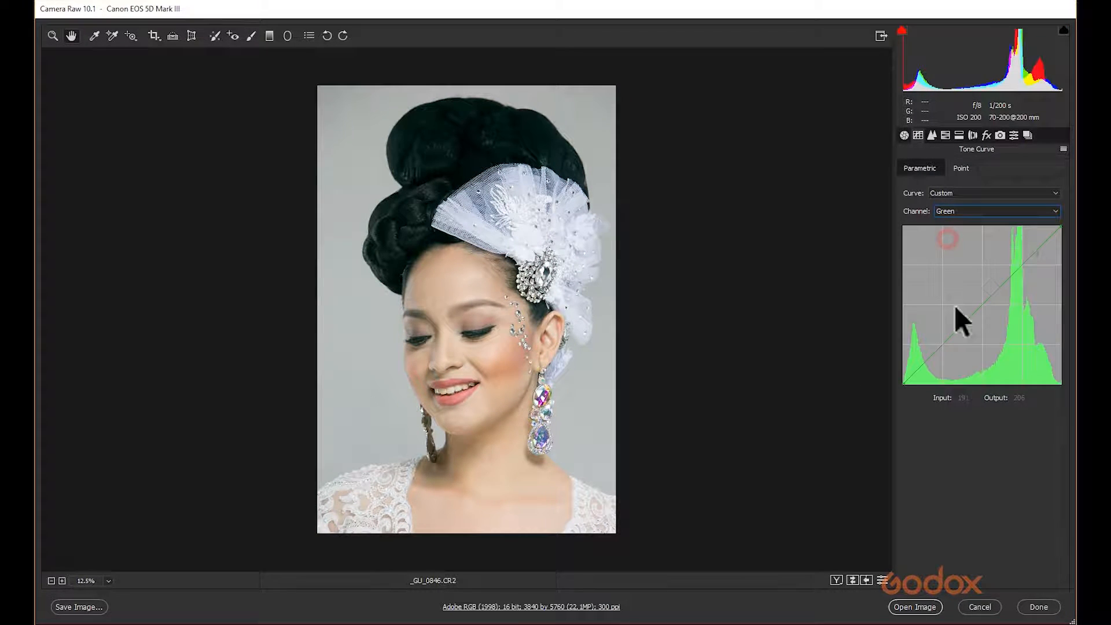
drag(903, 382, 890, 371)
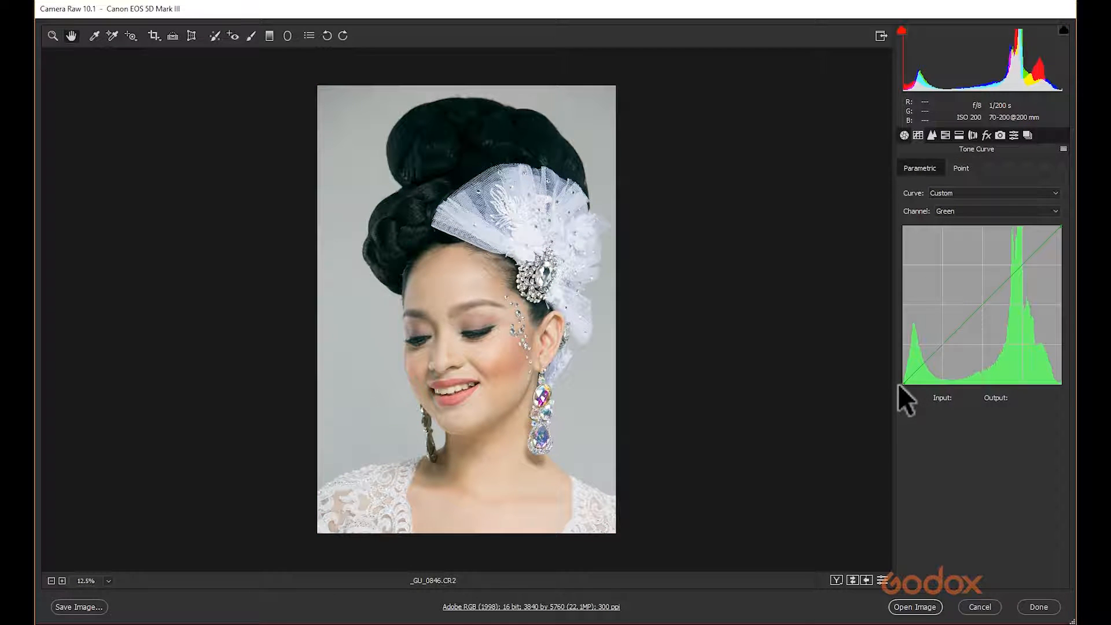
mouse_move(902, 384)
mouse_down()
mouse_move(922, 385)
mouse_move(878, 372)
mouse_move(908, 405)
mouse_up()
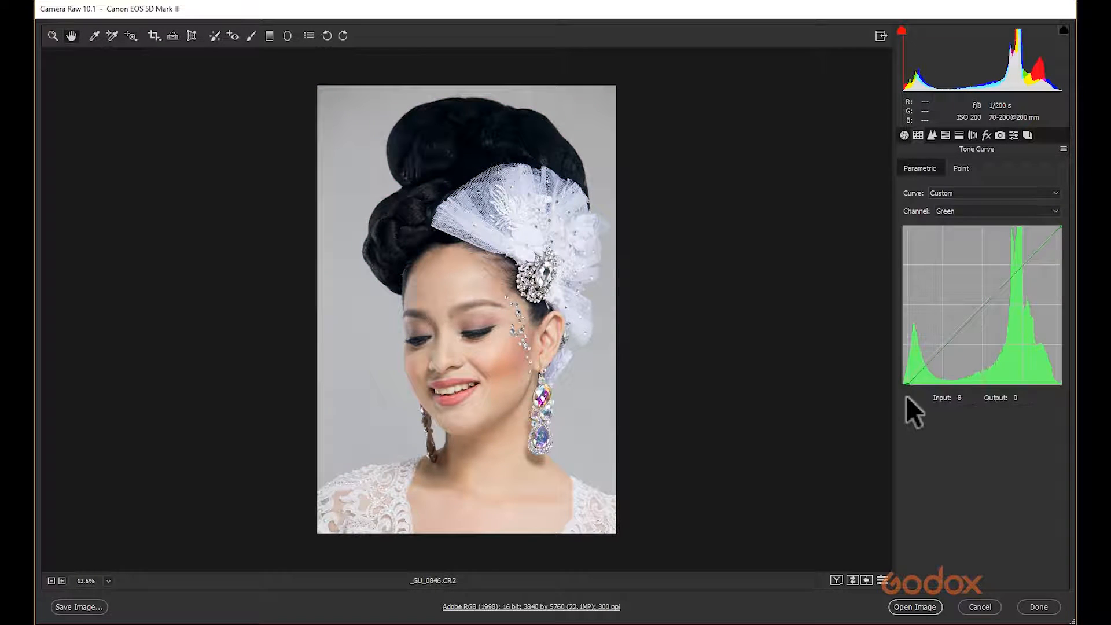
drag(1058, 227, 1043, 220)
Switch to the Blue channel and set its black point to input 10, output 0 and white point to input 239, output 255.
click(945, 208)
click(952, 248)
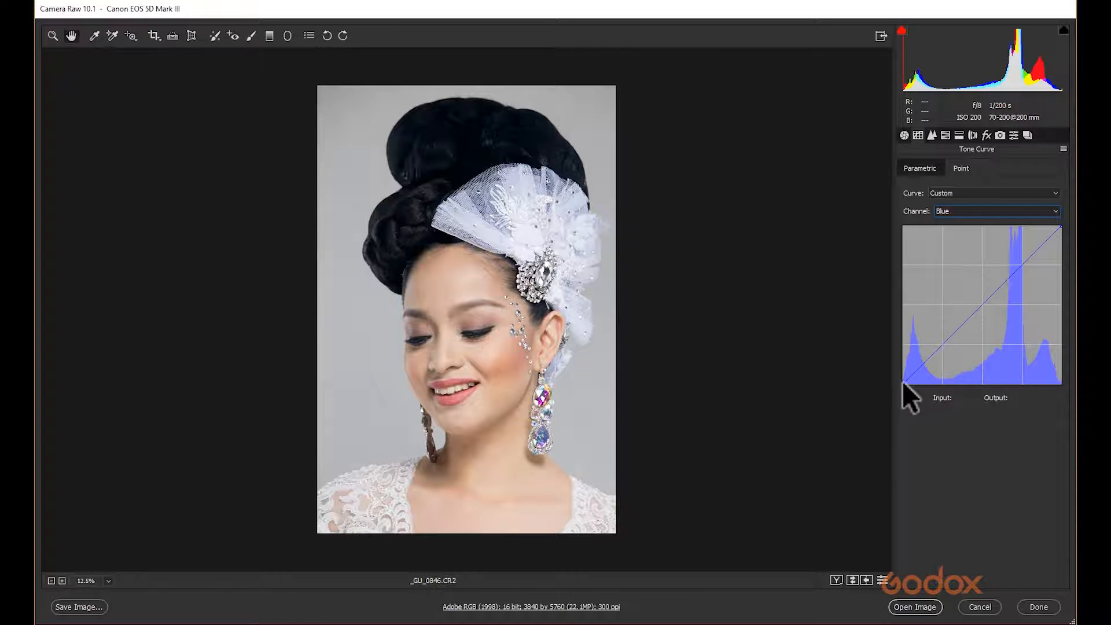
mouse_move(901, 381)
mouse_down()
mouse_move(910, 381)
mouse_move(896, 386)
mouse_move(880, 366)
mouse_move(882, 394)
mouse_move(907, 401)
mouse_up()
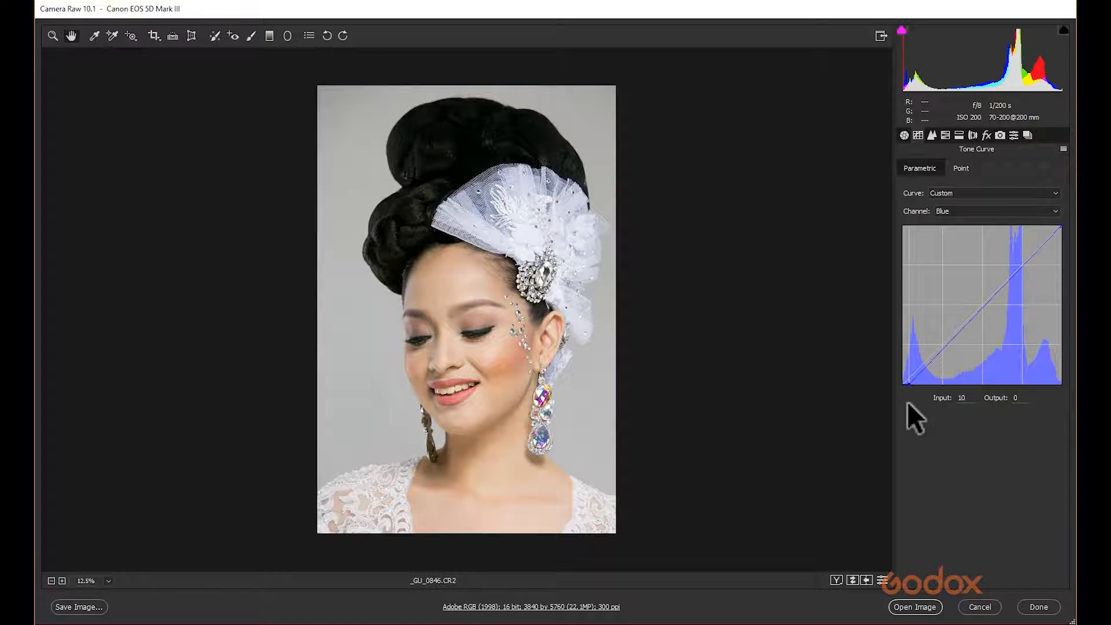
drag(1060, 224, 1051, 222)
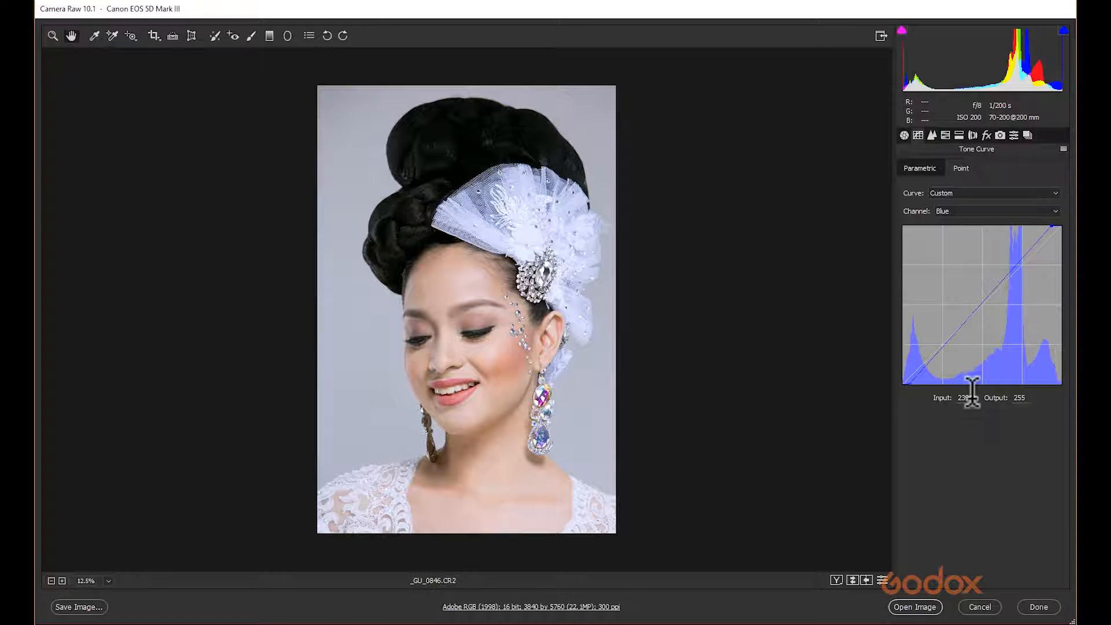
Remove the Blue channel's black and white point adjustments to restore a straight curve.
click(949, 193)
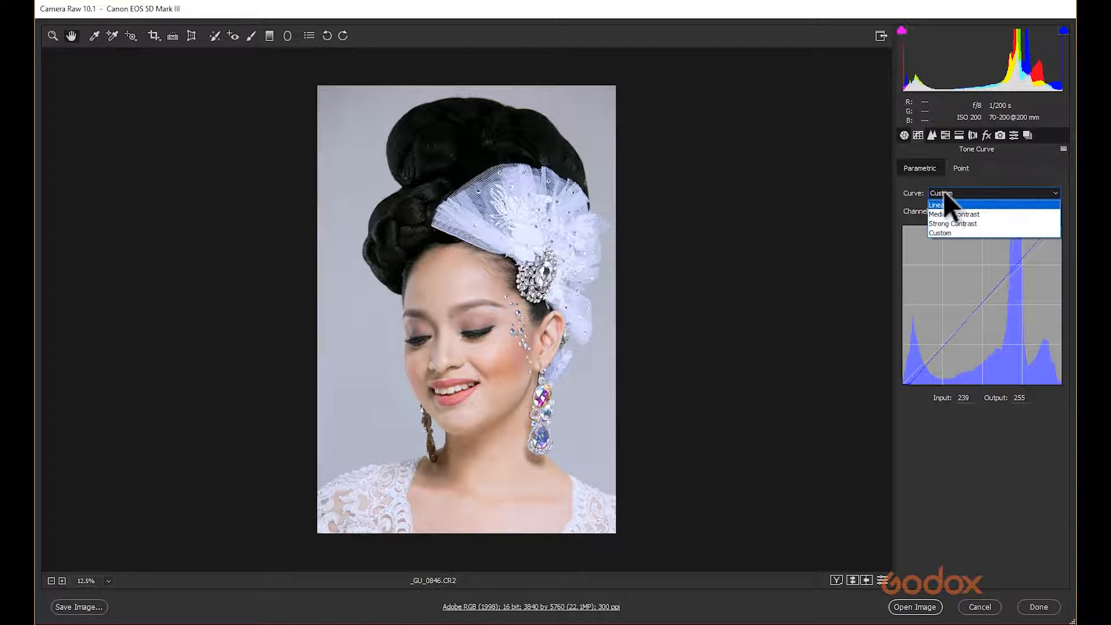
click(932, 164)
click(980, 210)
click(980, 214)
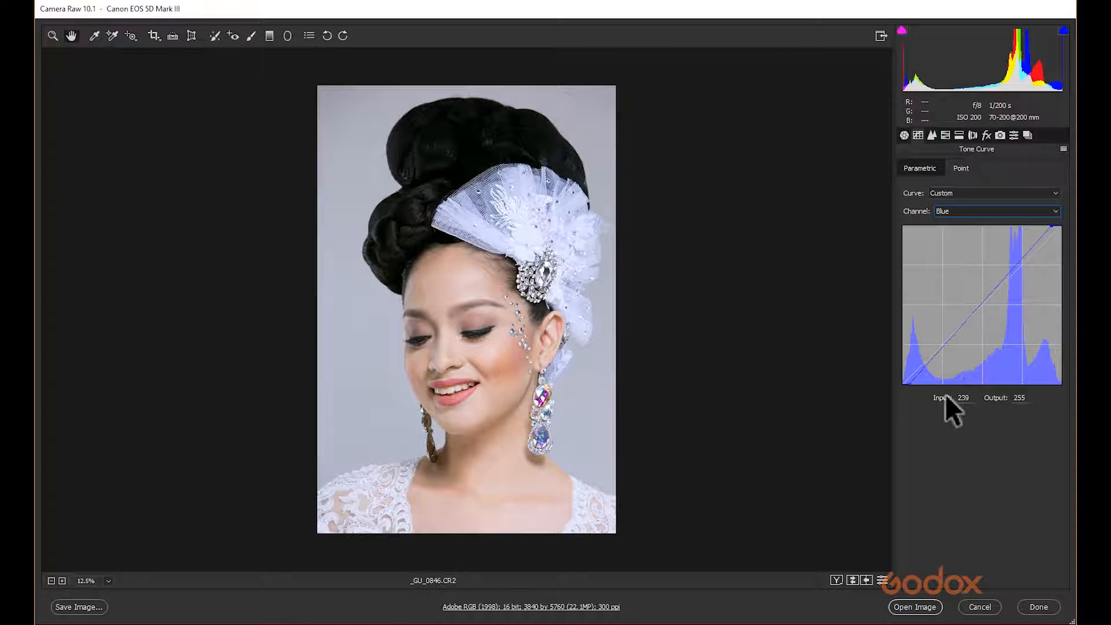
drag(912, 382, 878, 383)
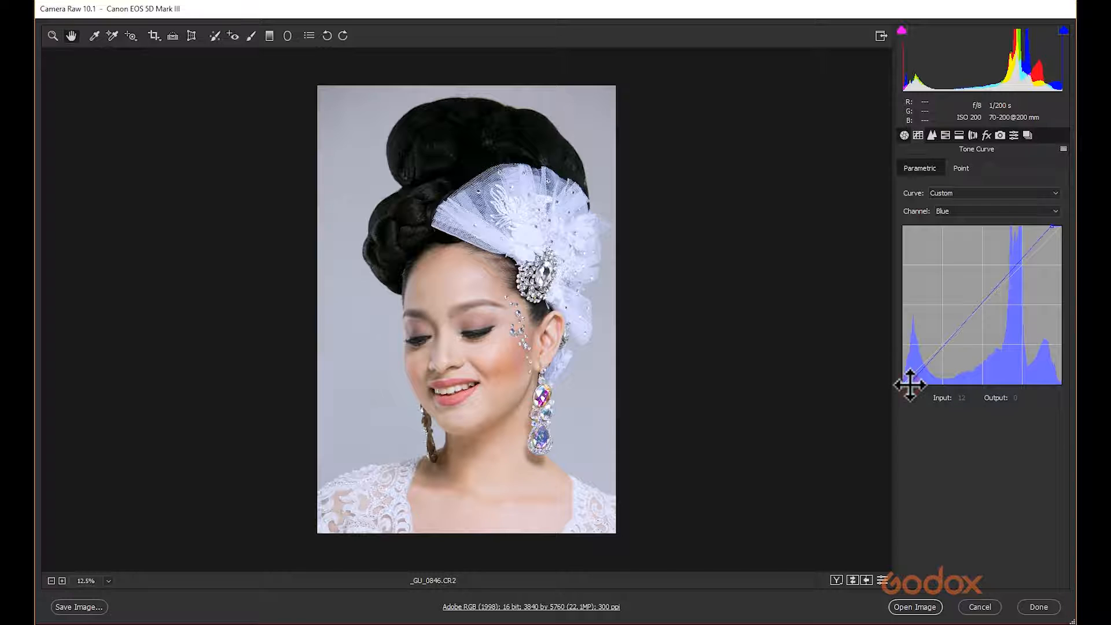
drag(908, 384, 565, 568)
drag(1052, 226, 1069, 219)
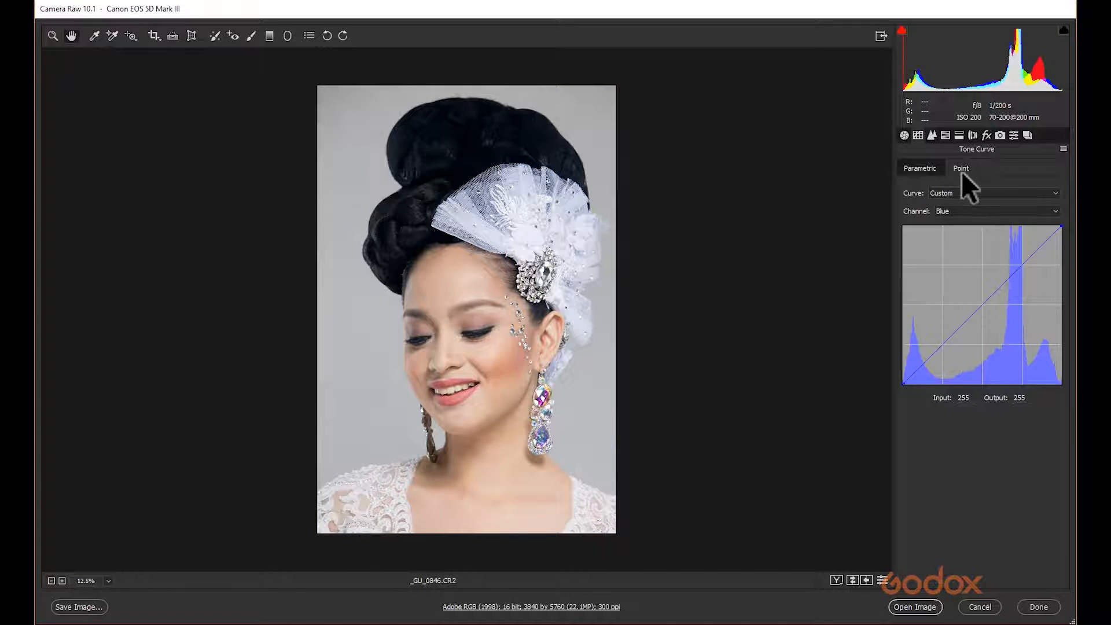
Reset the Red and Green channel black points to a straight curve and return to the RGB channel.
click(949, 231)
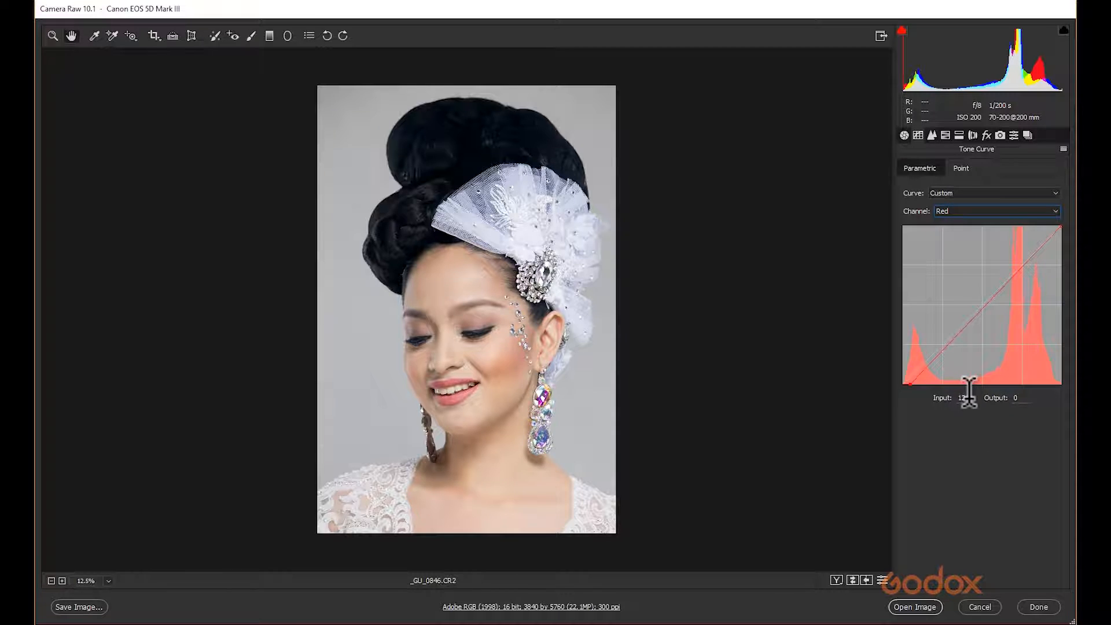
drag(908, 384, 876, 384)
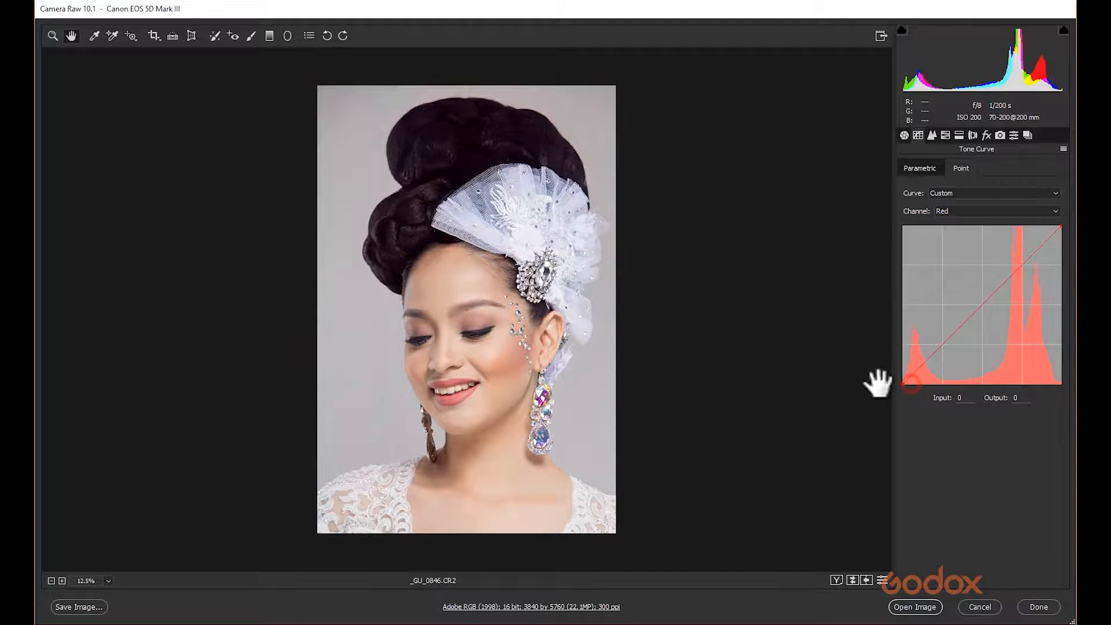
click(959, 211)
click(943, 248)
click(957, 212)
click(949, 235)
mouse_move(905, 384)
mouse_down()
mouse_move(885, 385)
mouse_move(905, 377)
mouse_up()
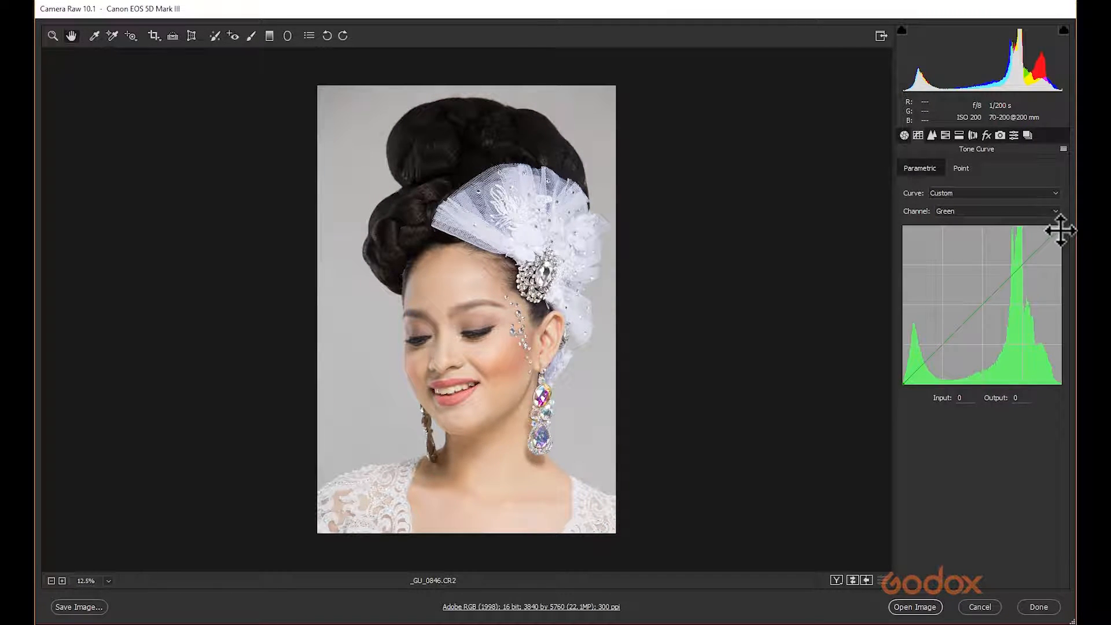
click(996, 212)
click(972, 223)
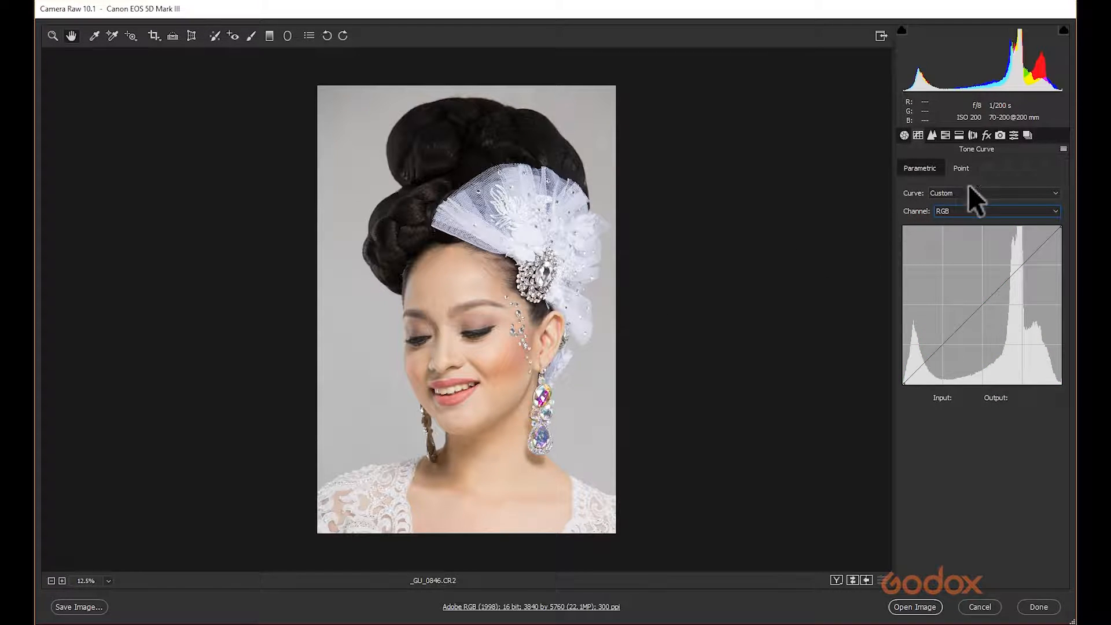
Open the Detail panel and set sharpening Amount to 0, Radius 0.5, Detail 0 and Color noise reduction to 0.
click(931, 135)
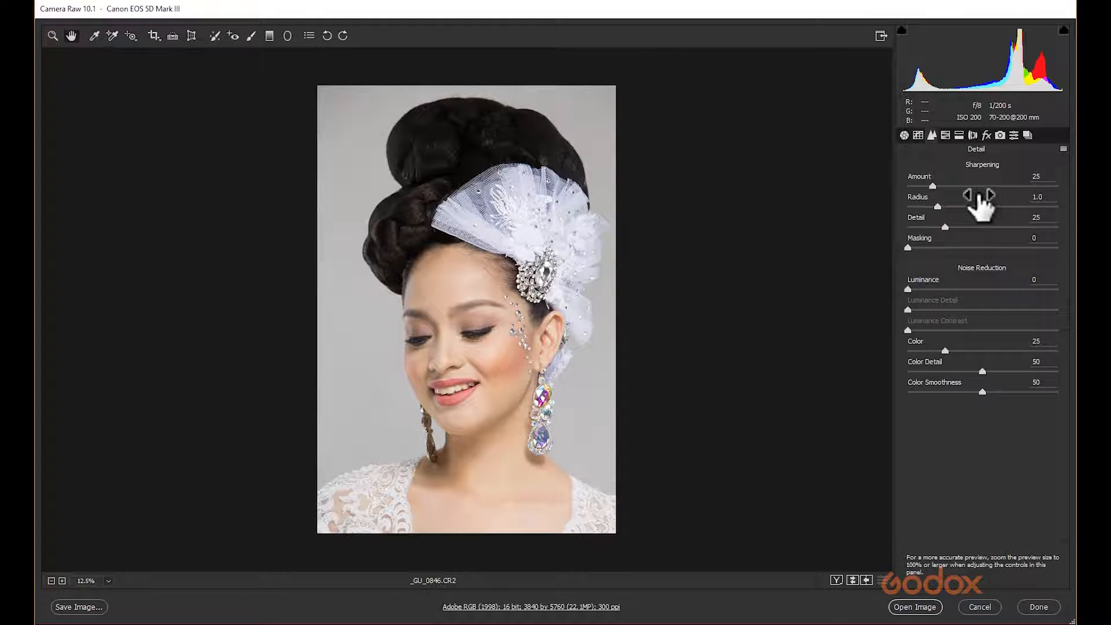
drag(931, 186, 868, 186)
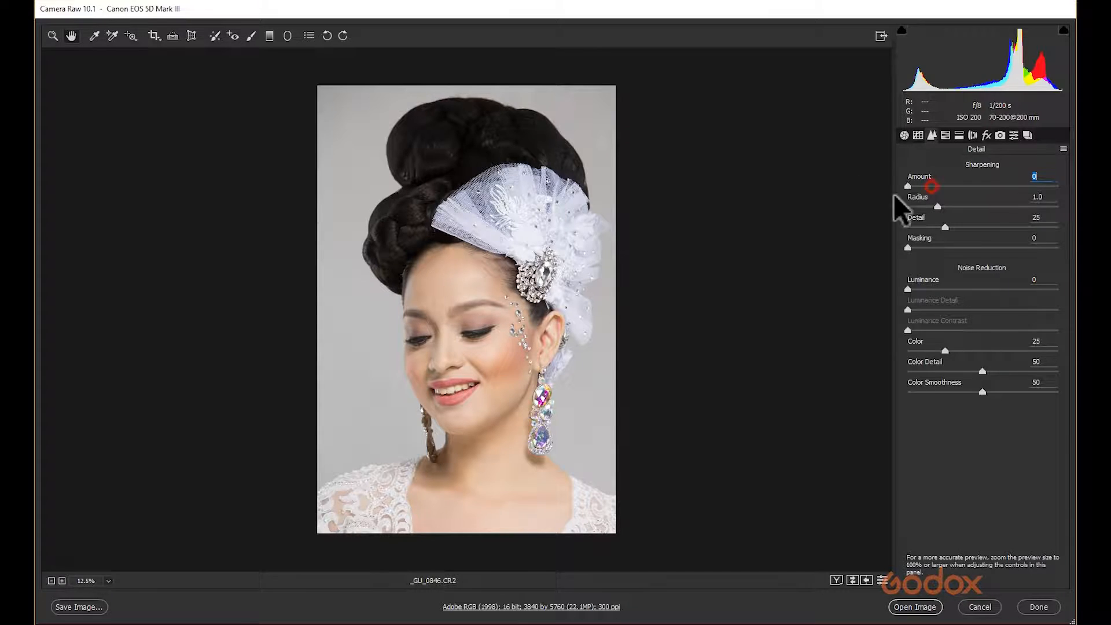
drag(932, 206, 880, 203)
drag(946, 227, 861, 234)
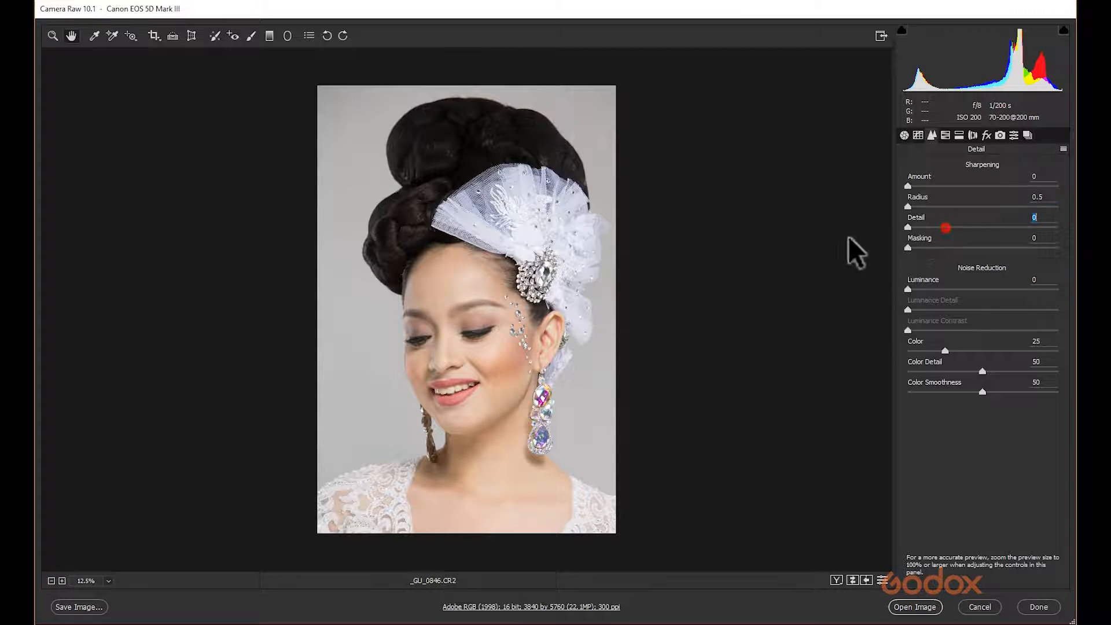
drag(945, 351, 904, 361)
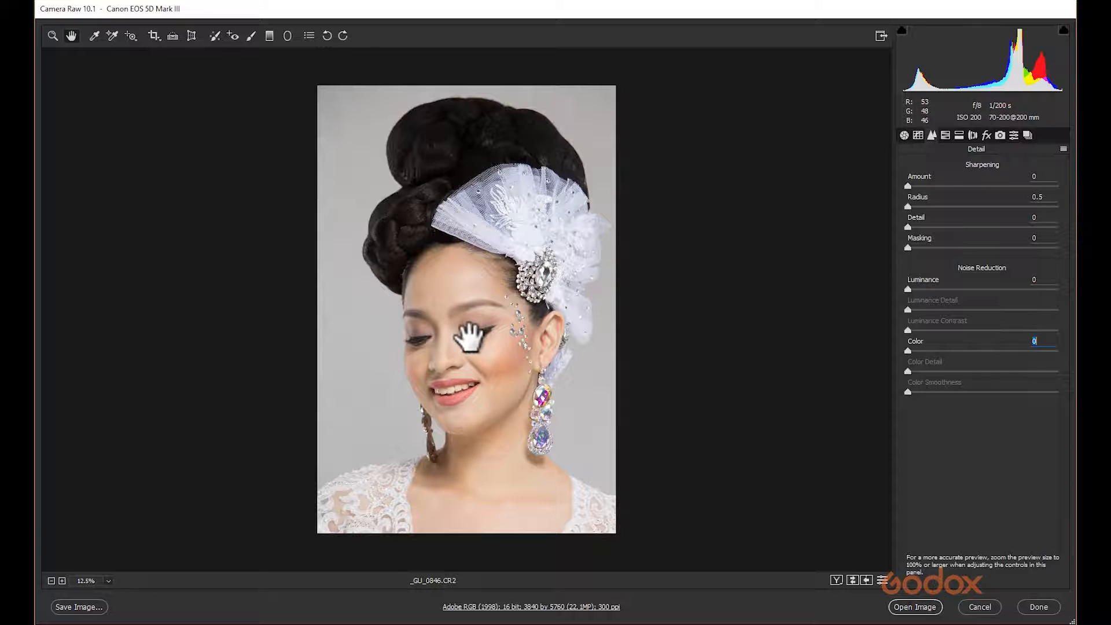
Zoom to 100% on the eyes, try sharpening Amount 45 with Radius 0.9, then reset them to 0 and 0.5.
click(109, 580)
click(111, 542)
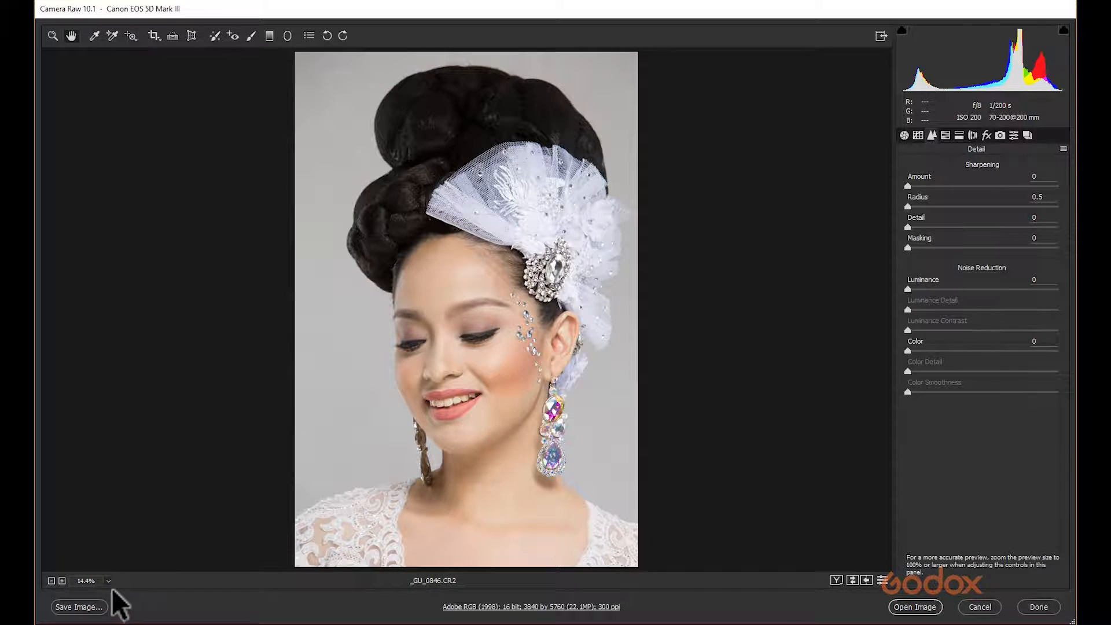
click(110, 580)
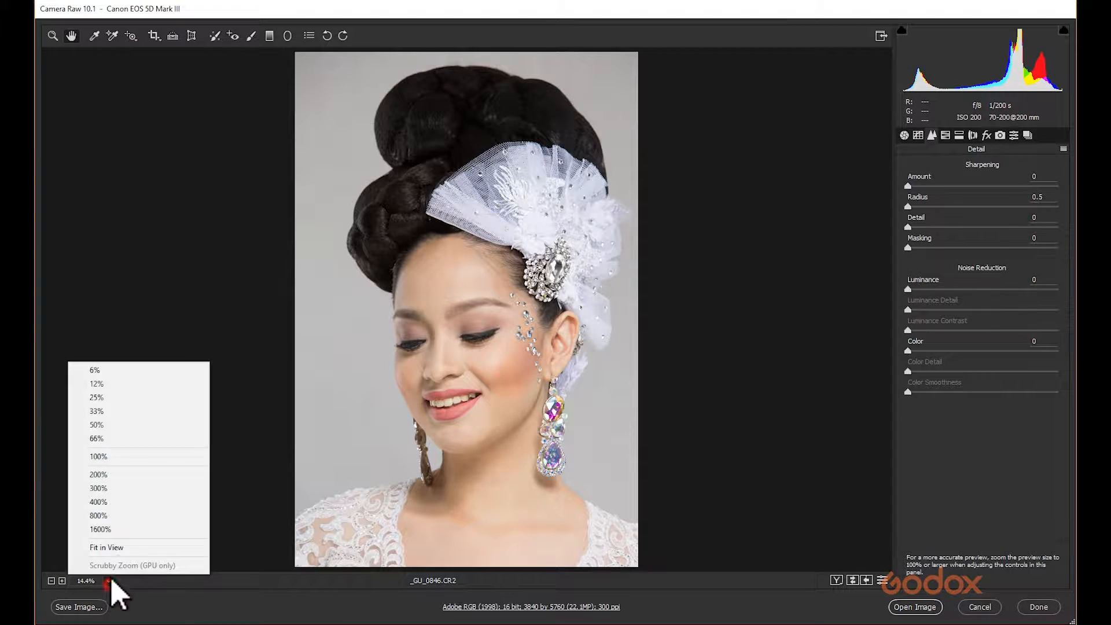
click(129, 456)
drag(495, 459, 622, 235)
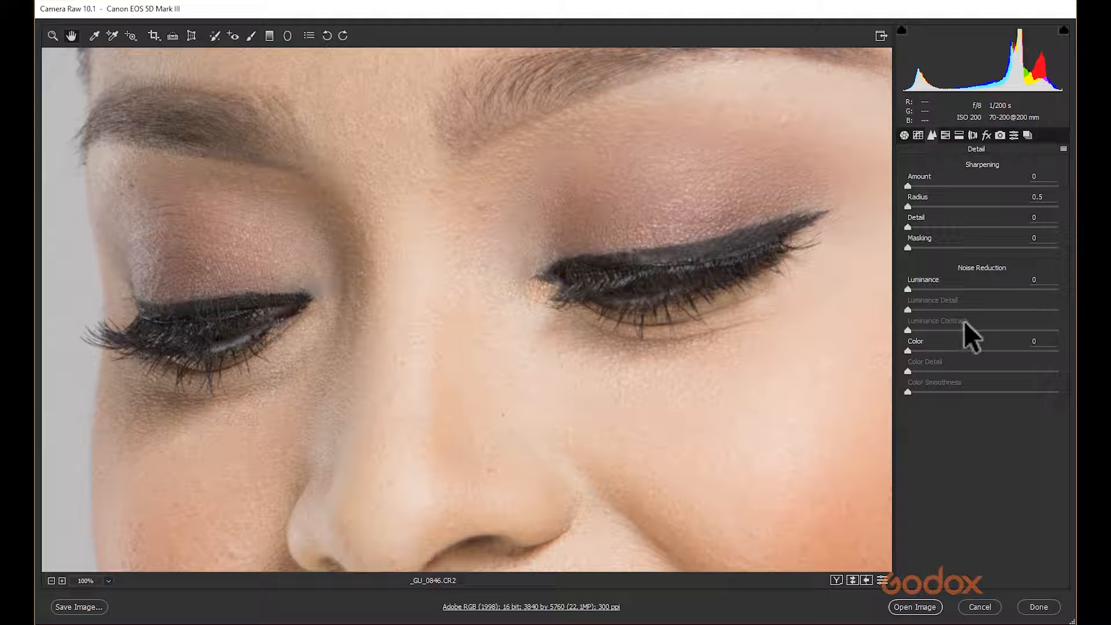
click(906, 182)
drag(910, 183, 997, 191)
drag(995, 184, 999, 207)
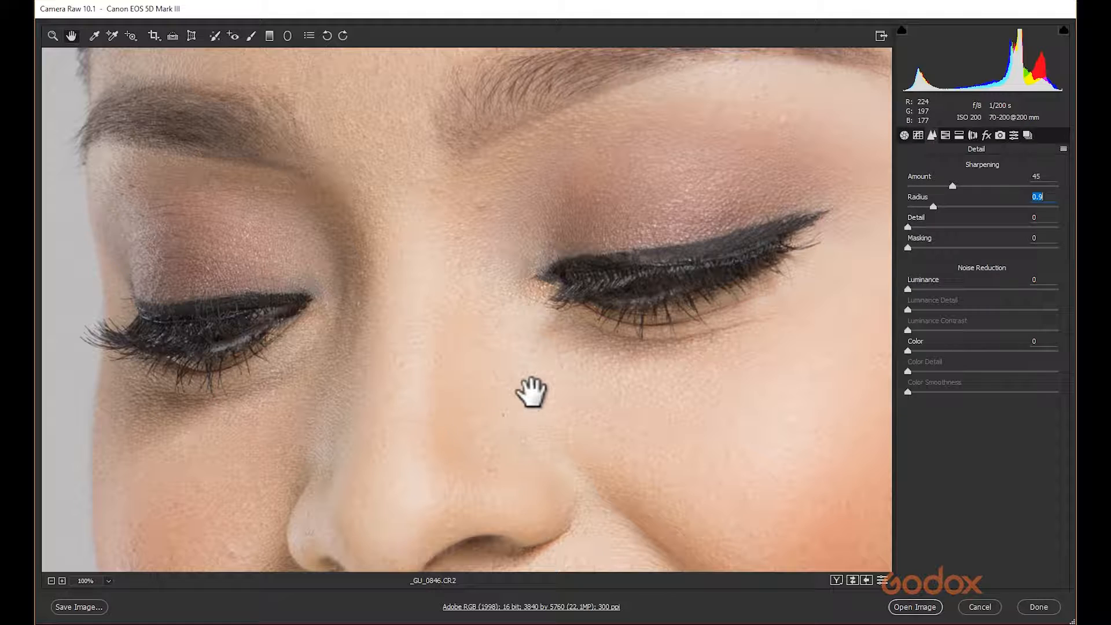
drag(951, 184, 900, 206)
Set sharpening Amount to 45 and Radius to 0.8 while inspecting the forehead and eyes at 100%.
drag(546, 198, 541, 404)
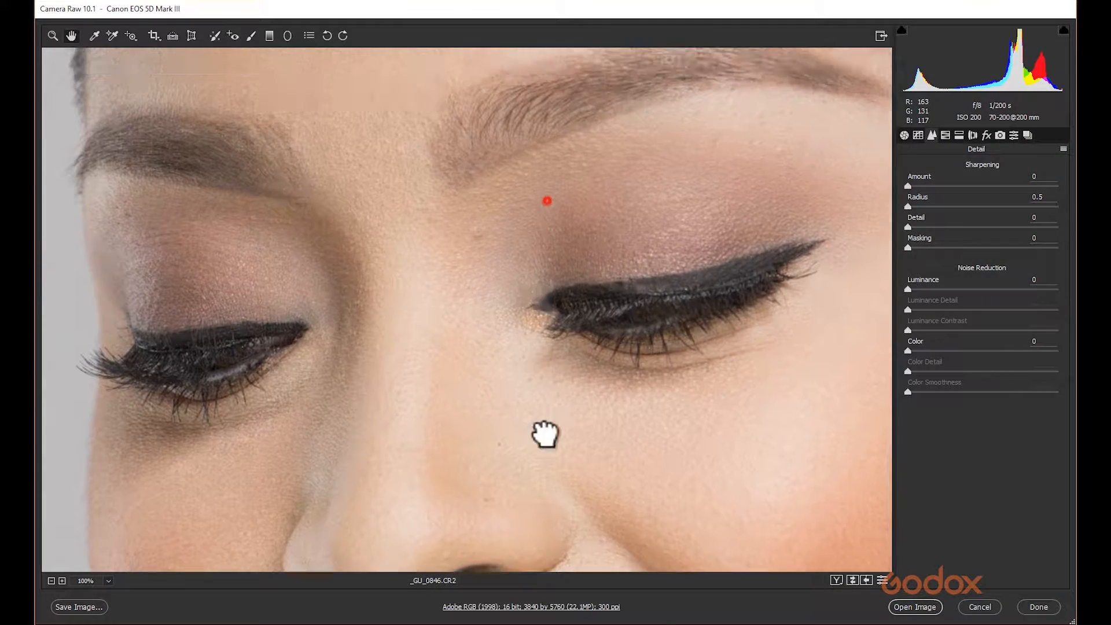
drag(376, 148, 379, 202)
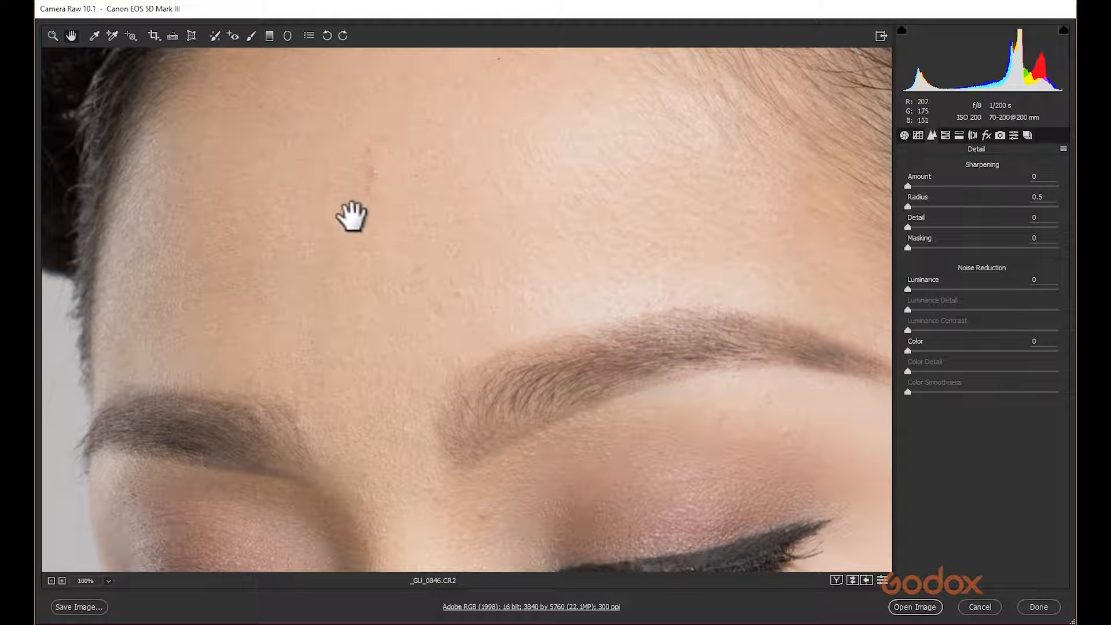
drag(459, 425, 420, 215)
drag(436, 457, 416, 185)
drag(379, 350, 352, 581)
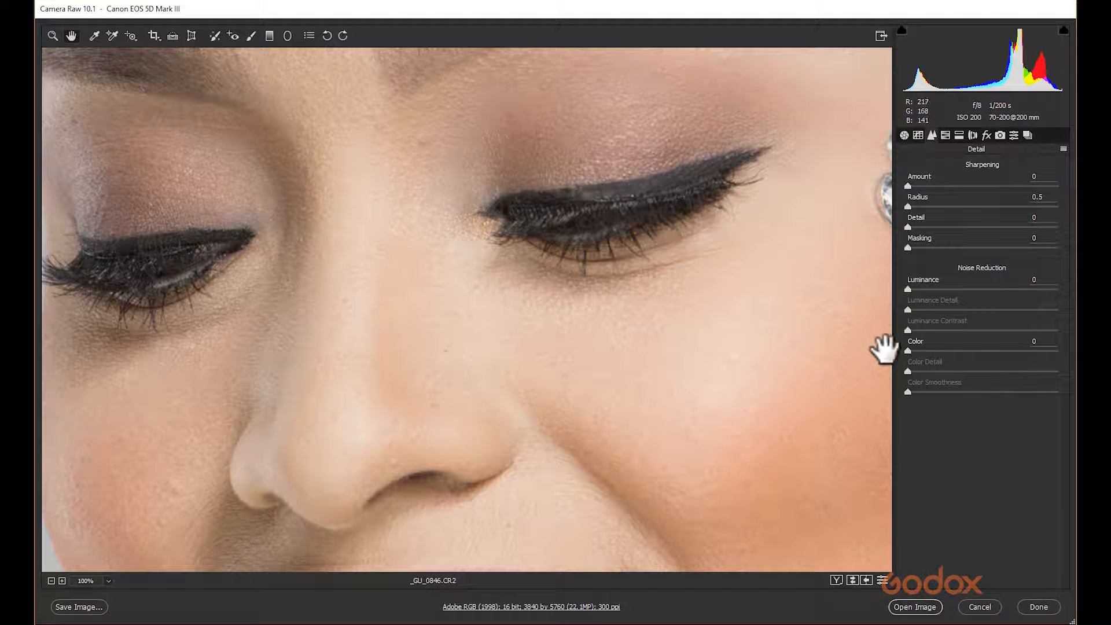
click(909, 183)
drag(913, 185, 947, 187)
drag(954, 187, 958, 191)
text(45)
drag(906, 204, 918, 206)
Try raising the sharpening Detail slider around the nose and return it to 0.
drag(495, 361, 514, 168)
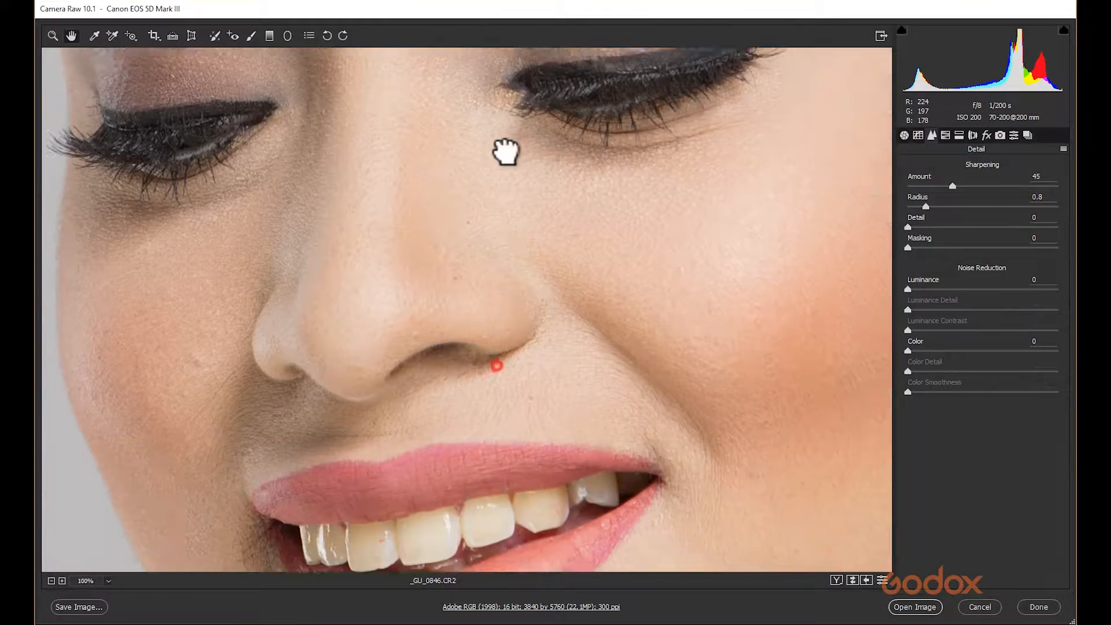
drag(600, 347, 452, 464)
drag(417, 278, 254, 392)
drag(360, 253, 633, 413)
drag(471, 336, 549, 201)
drag(516, 364, 541, 260)
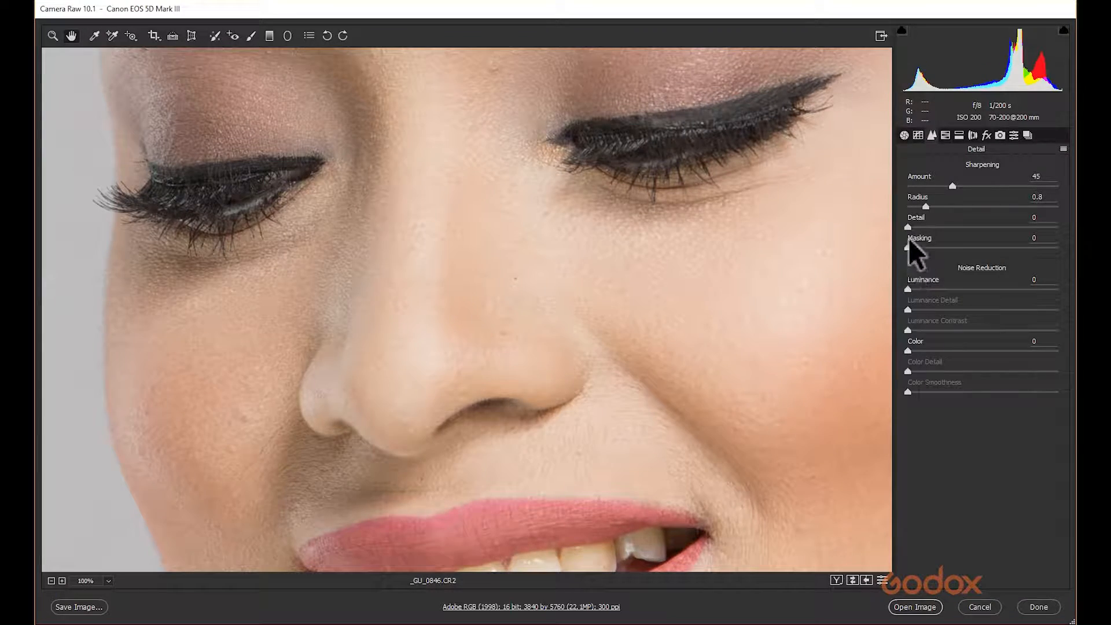
drag(912, 226, 935, 227)
drag(960, 232, 863, 248)
Set sharpening Masking to 85 while previewing the mask.
key(alt)
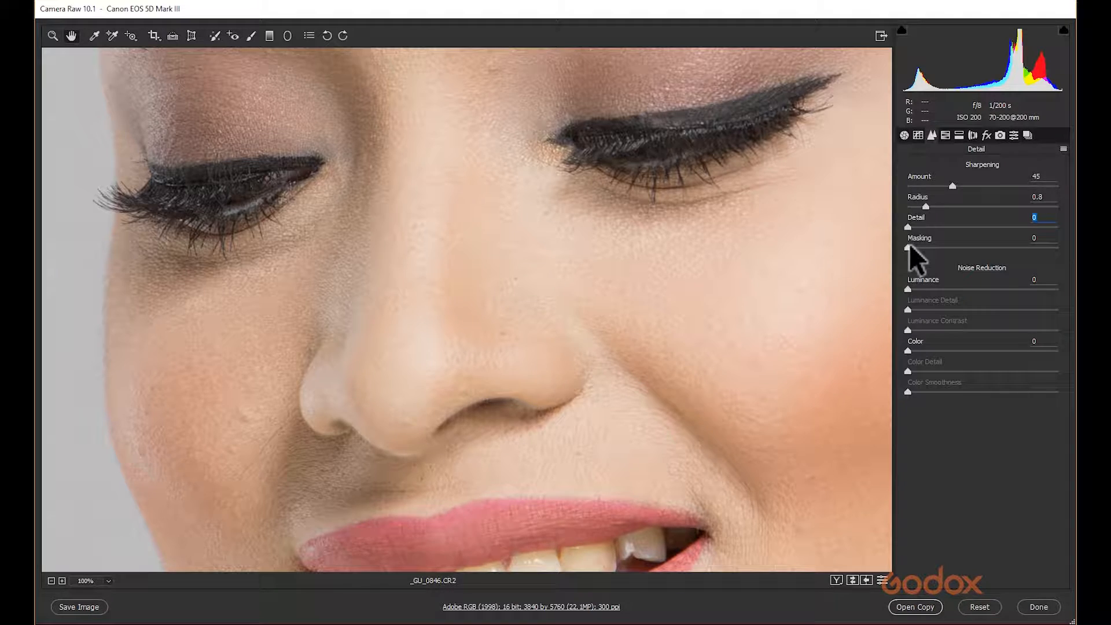
drag(907, 249, 1022, 249)
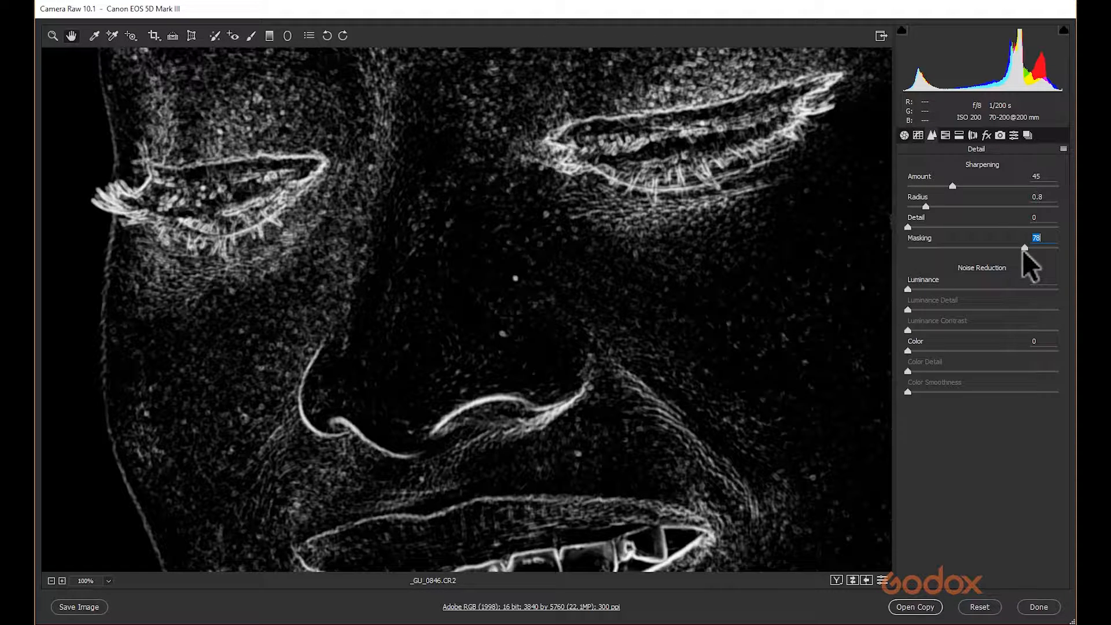
drag(1021, 249, 1043, 247)
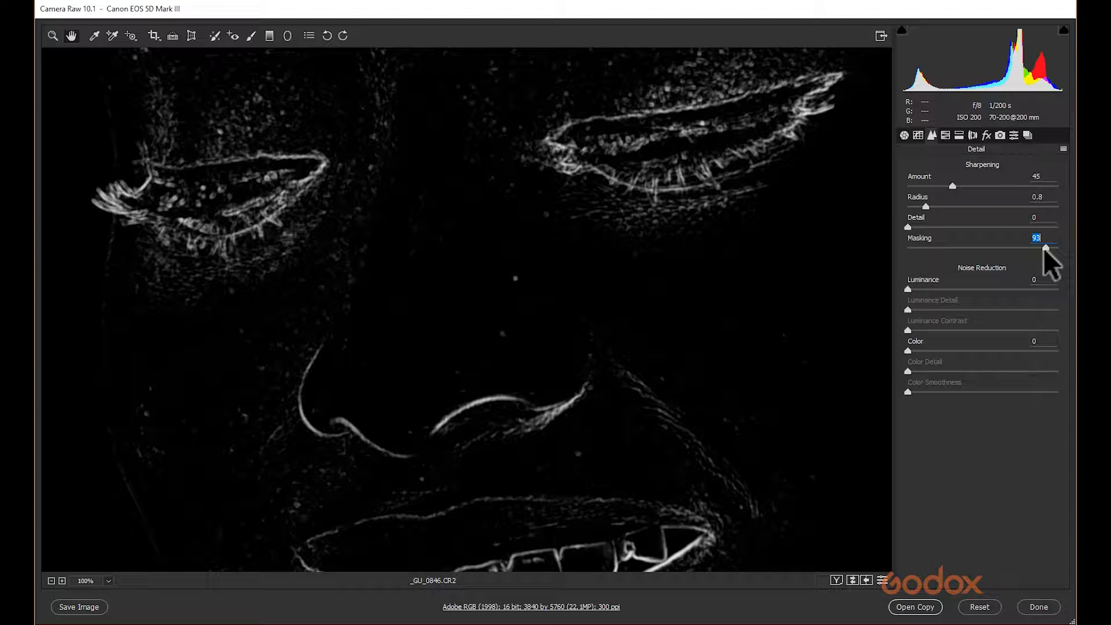
drag(1042, 248, 1035, 248)
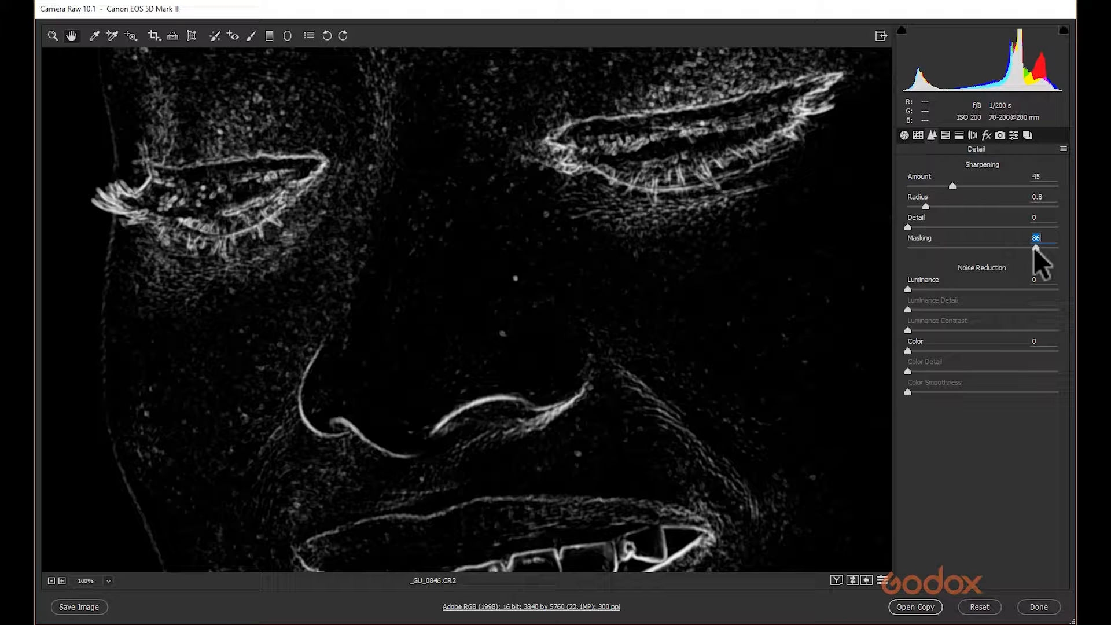
drag(1034, 247, 1033, 247)
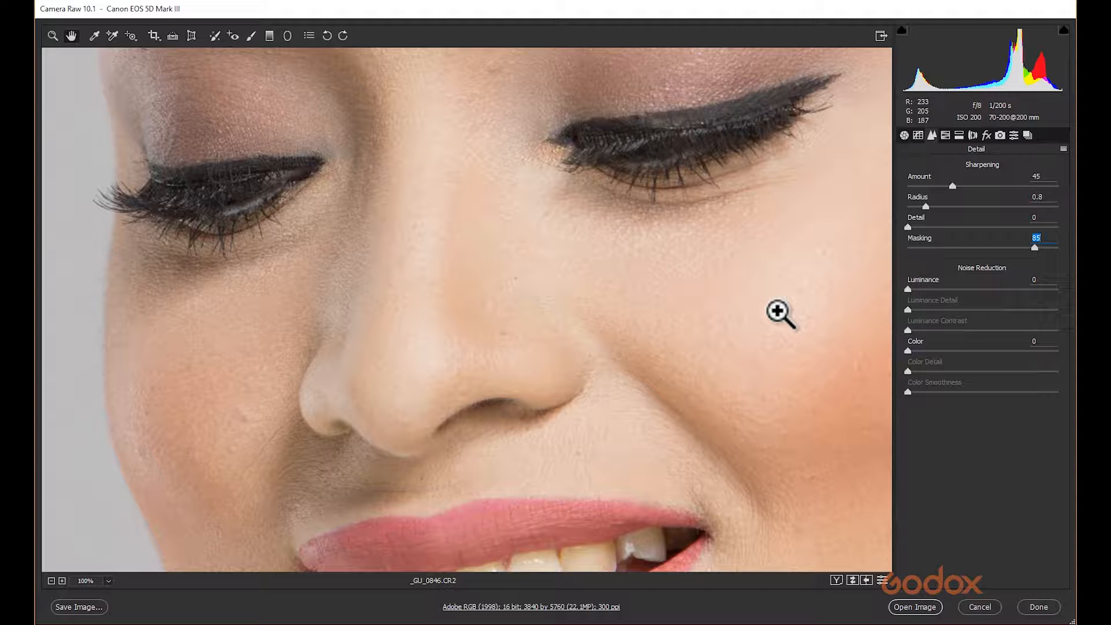
Zoom out to 66.7% and set sharpening Amount to 150, Radius to 2.5 and Masking to 10.
key(ctrl+minus)
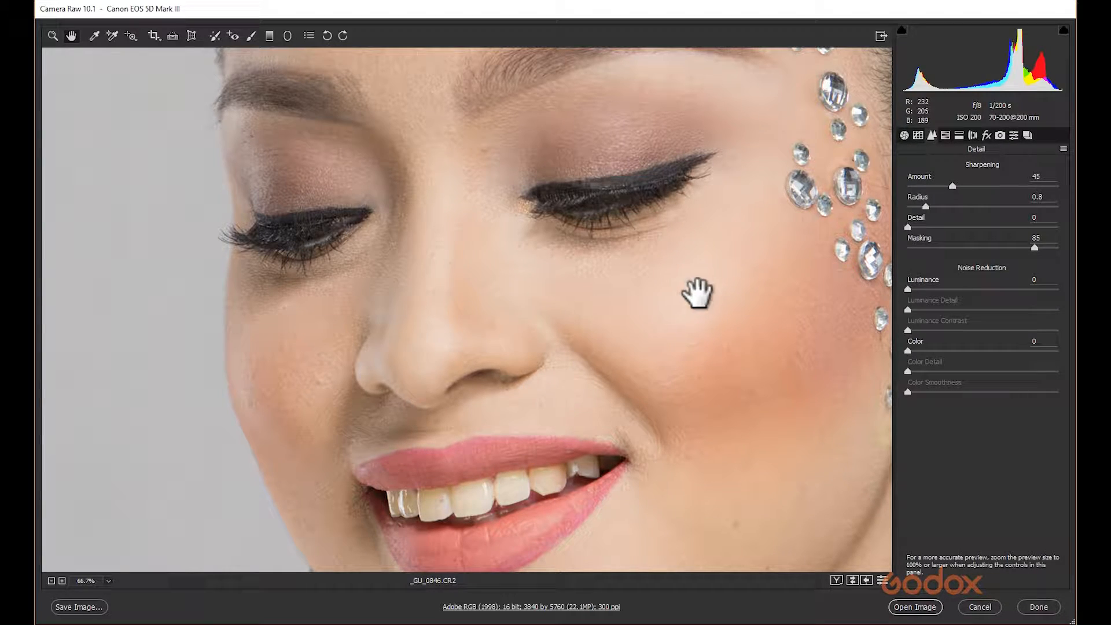
drag(953, 183, 1063, 190)
click(925, 206)
drag(925, 205, 1026, 207)
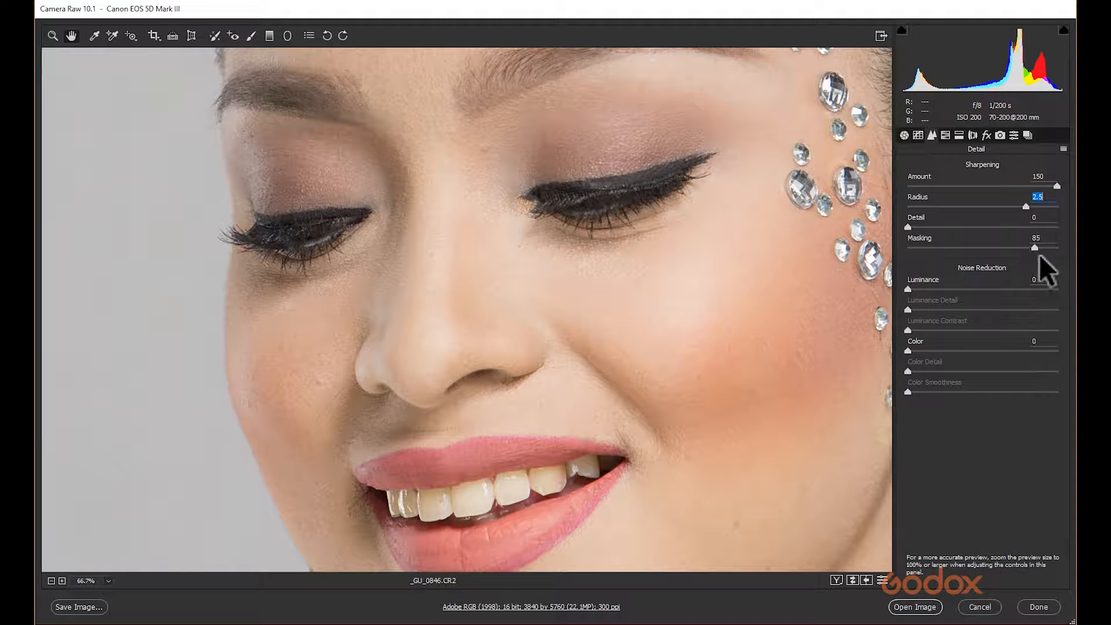
drag(1035, 247, 923, 247)
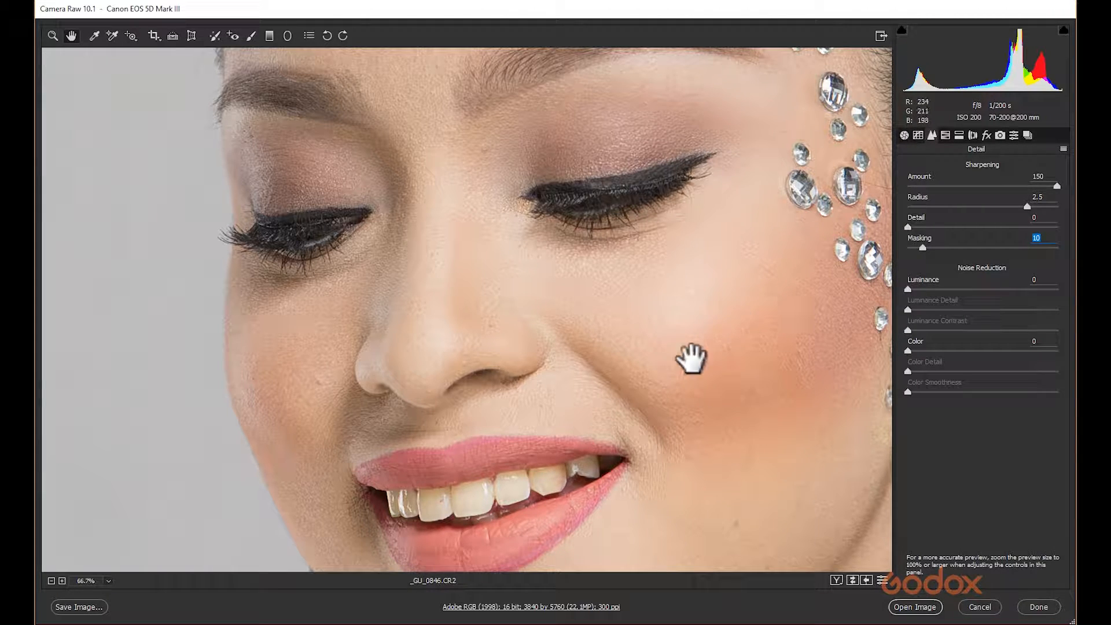
Reset sharpening to Amount 0, Radius 0.5 and Masking 0.
click(1057, 186)
double_click(1058, 186)
double_click(1025, 206)
drag(934, 187, 862, 211)
drag(923, 246, 867, 244)
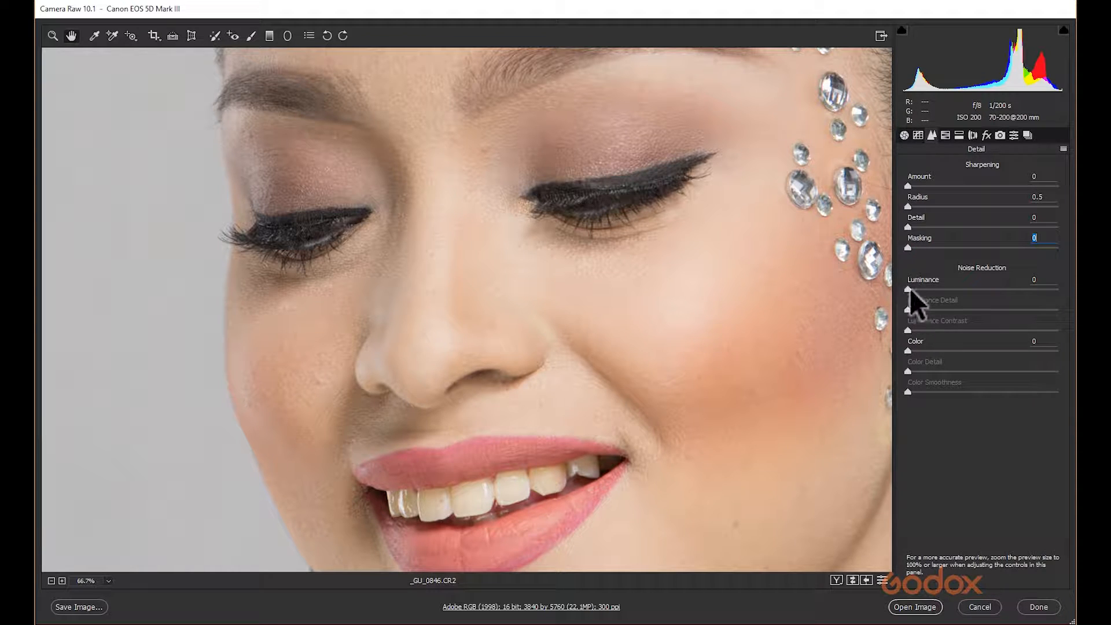
Zoom out and browse the adjustment panels, ending in the Lens Corrections panel.
drag(712, 258, 532, 236)
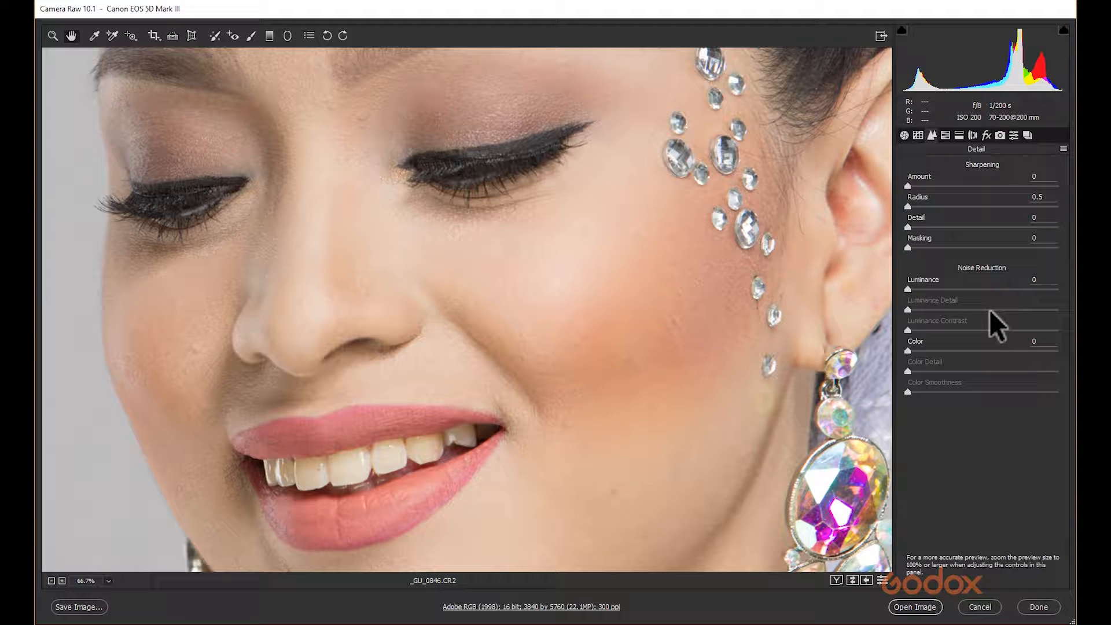
key(ctrl+minus)
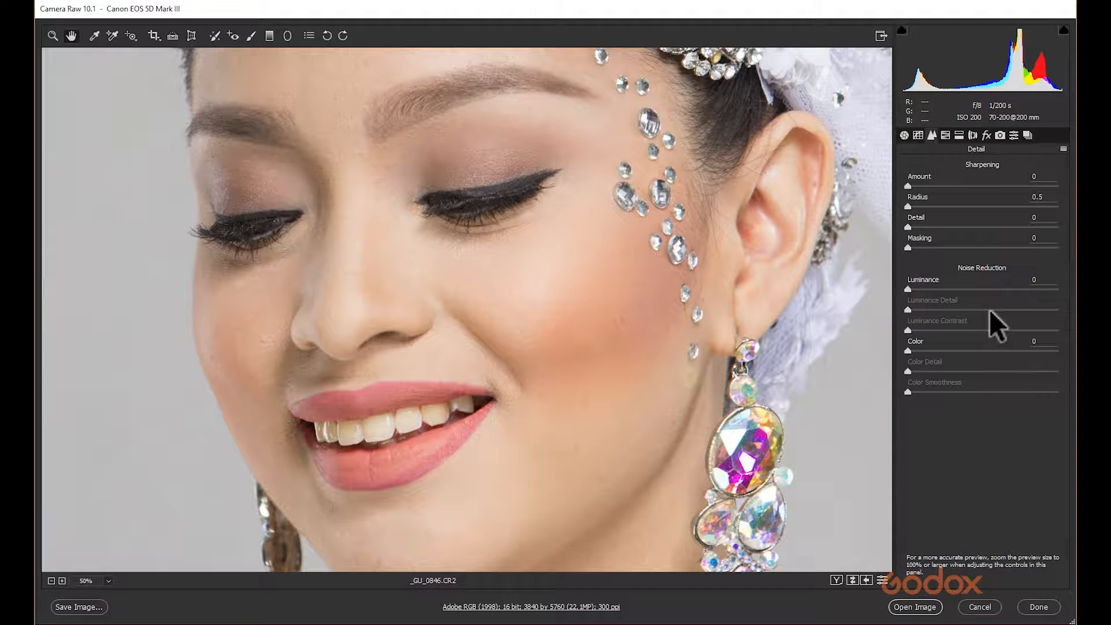
key(ctrl+minus)
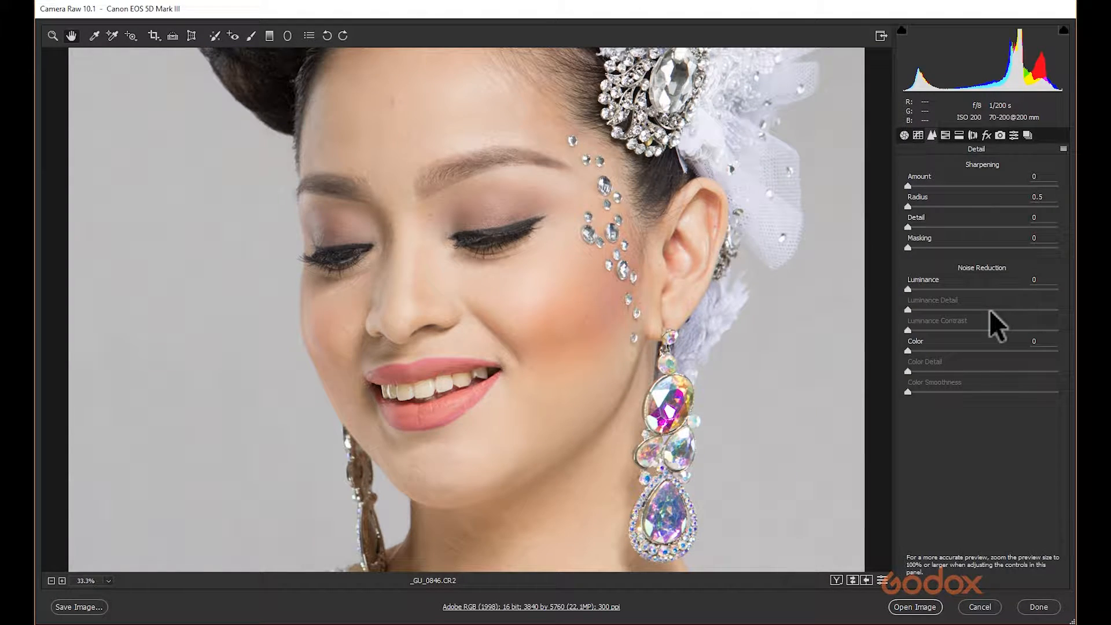
key(ctrl+minus)
click(917, 135)
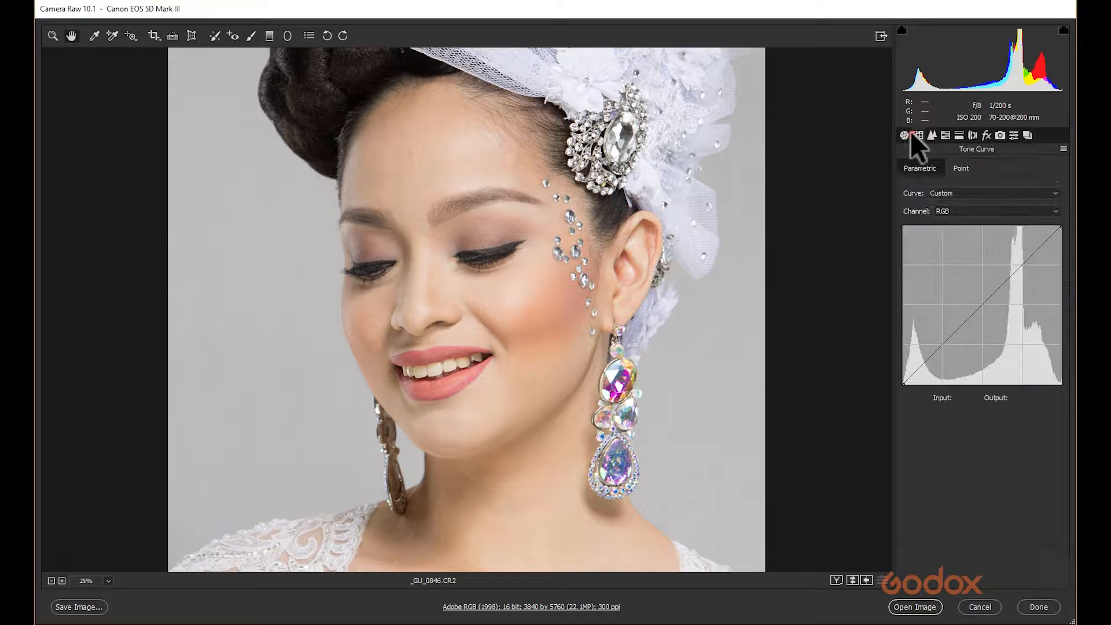
click(903, 135)
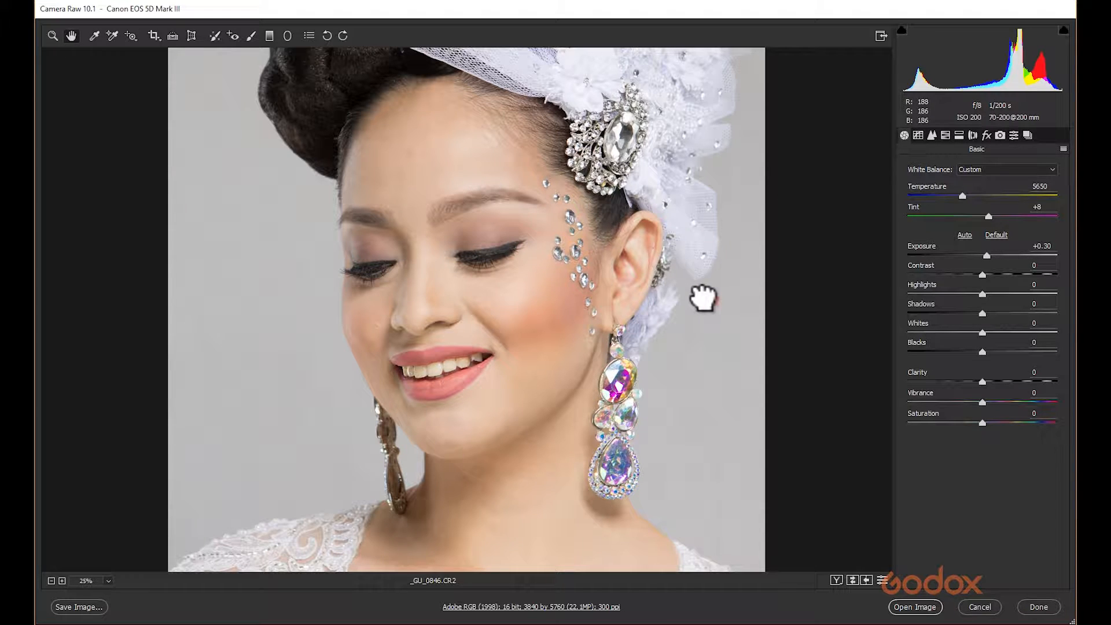
drag(703, 298, 683, 317)
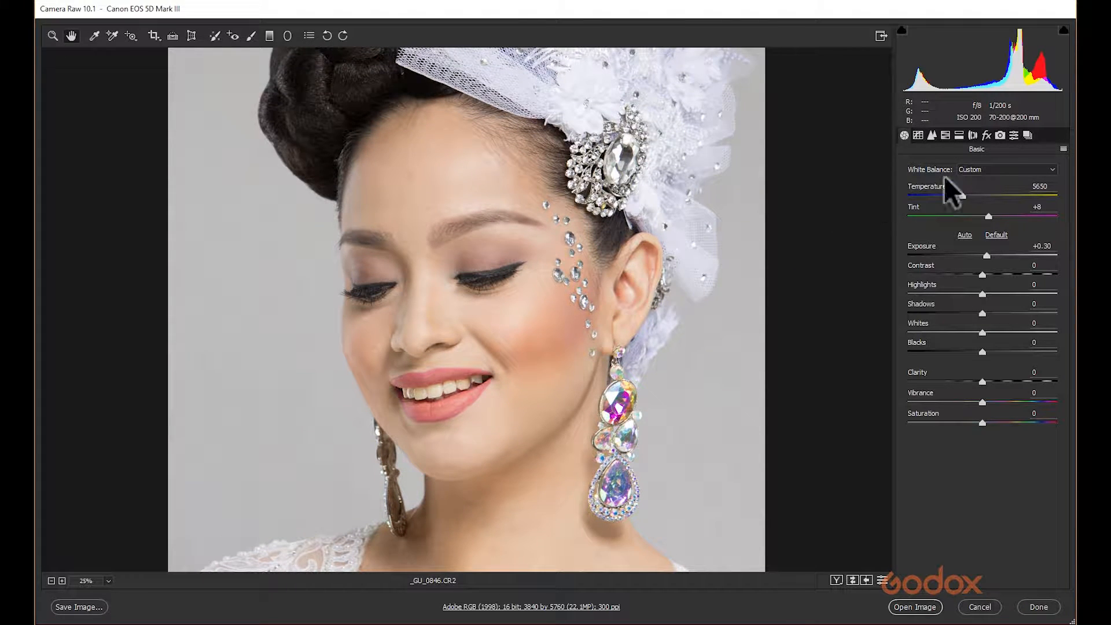
click(945, 135)
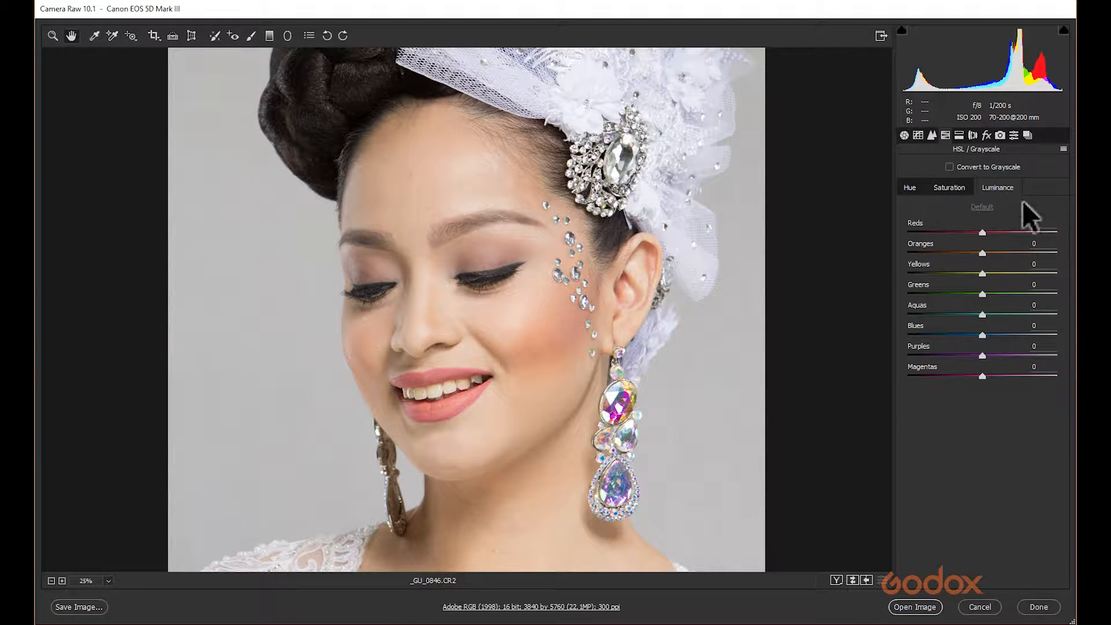
click(959, 135)
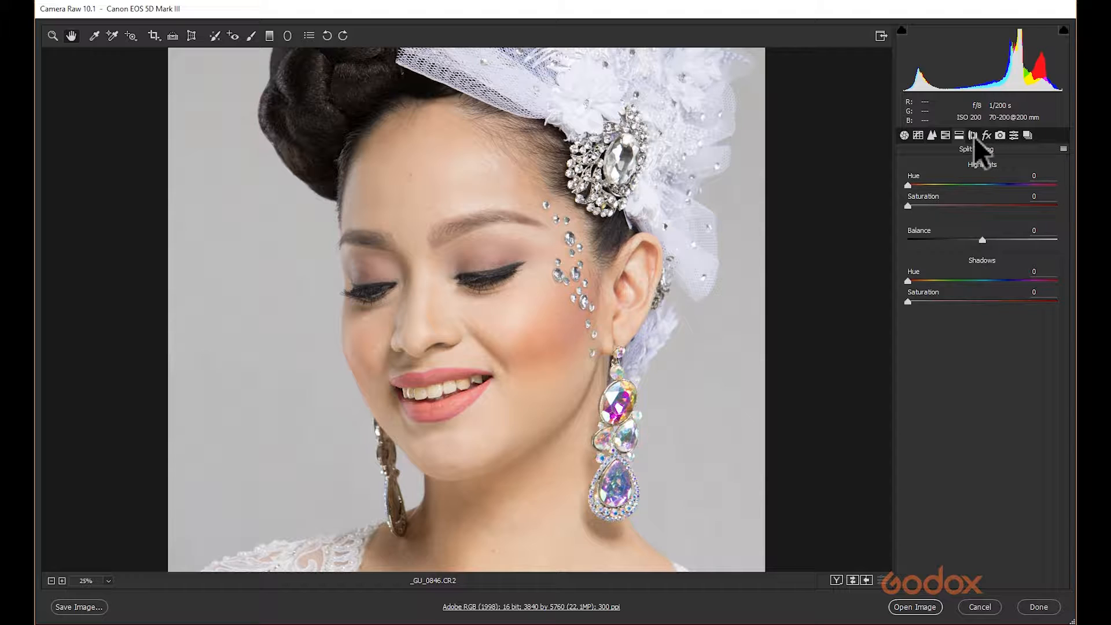
click(973, 136)
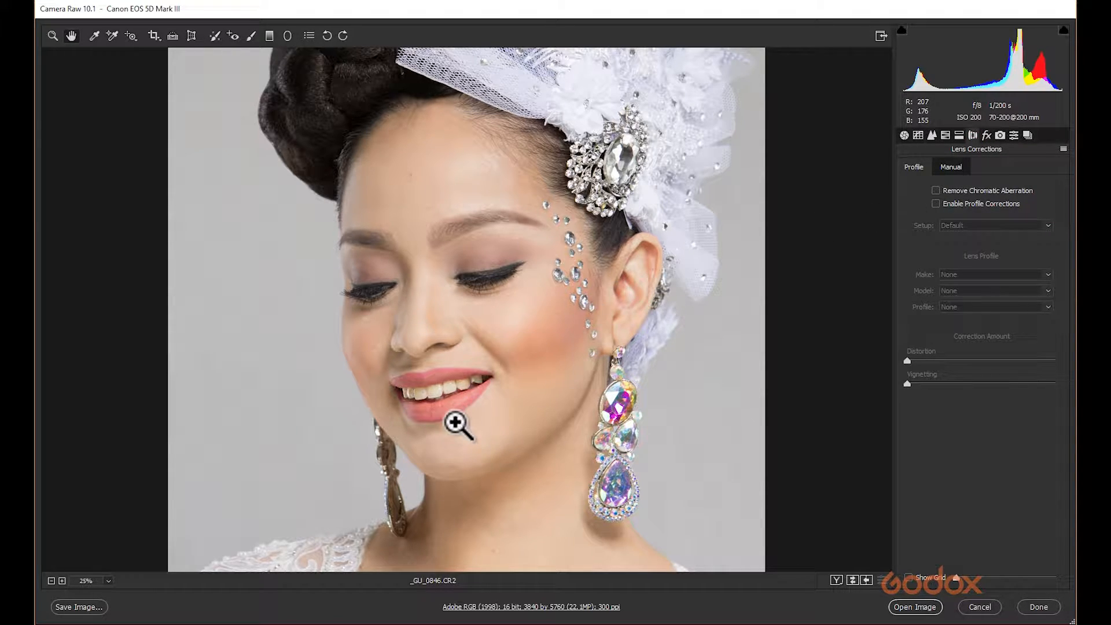
Zoom to 100% and inspect the hair and veil edges for color fringing.
key(ctrl+0)
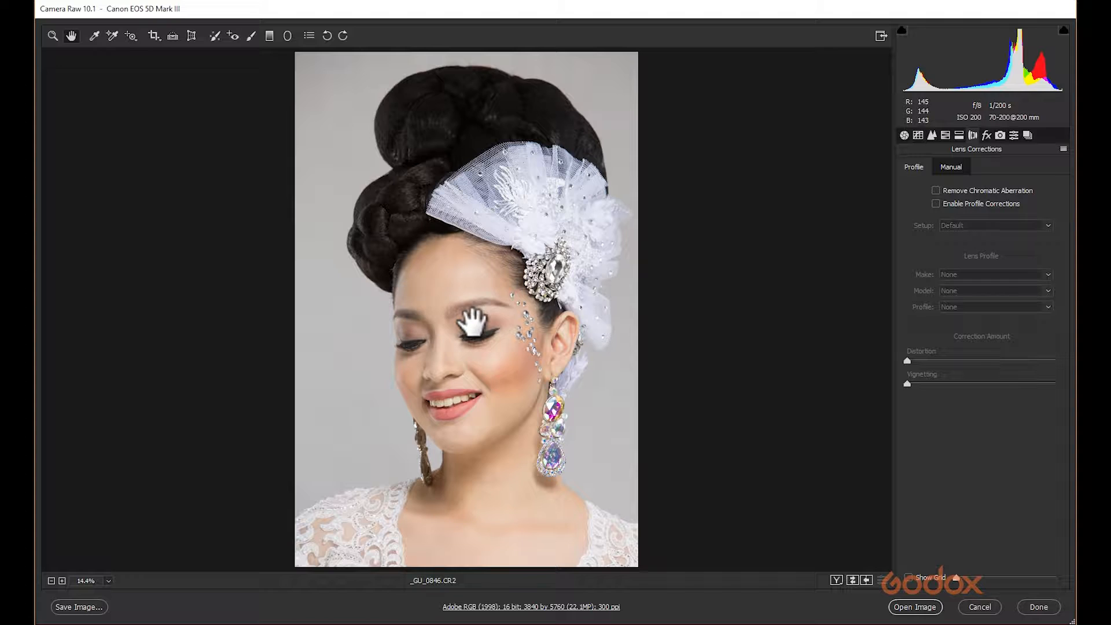
click(108, 581)
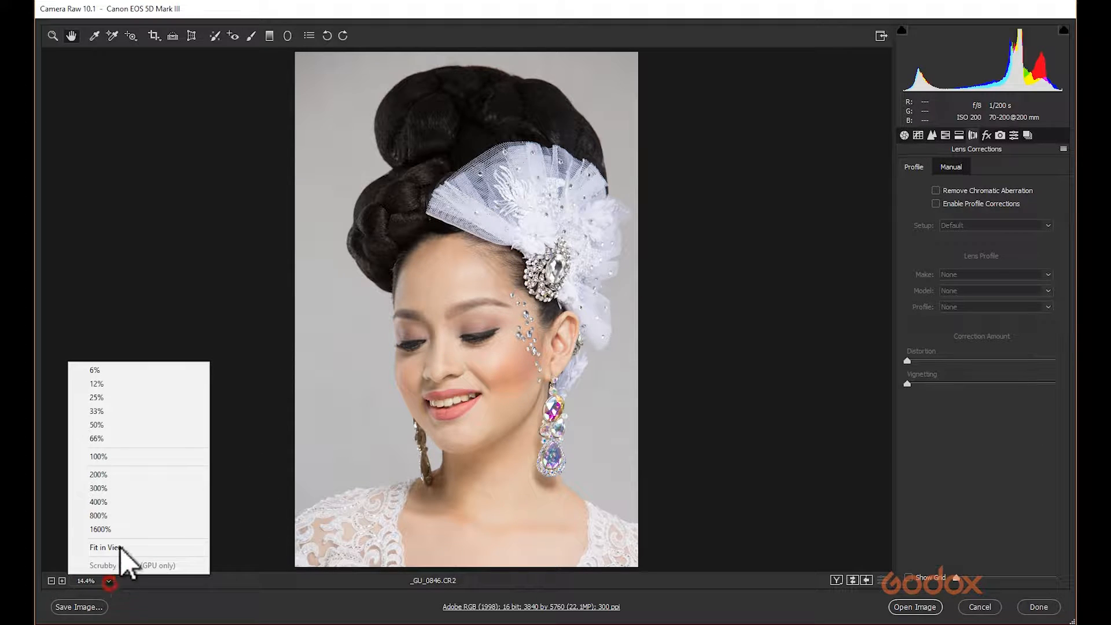
click(129, 454)
drag(313, 290, 662, 370)
drag(389, 322, 393, 567)
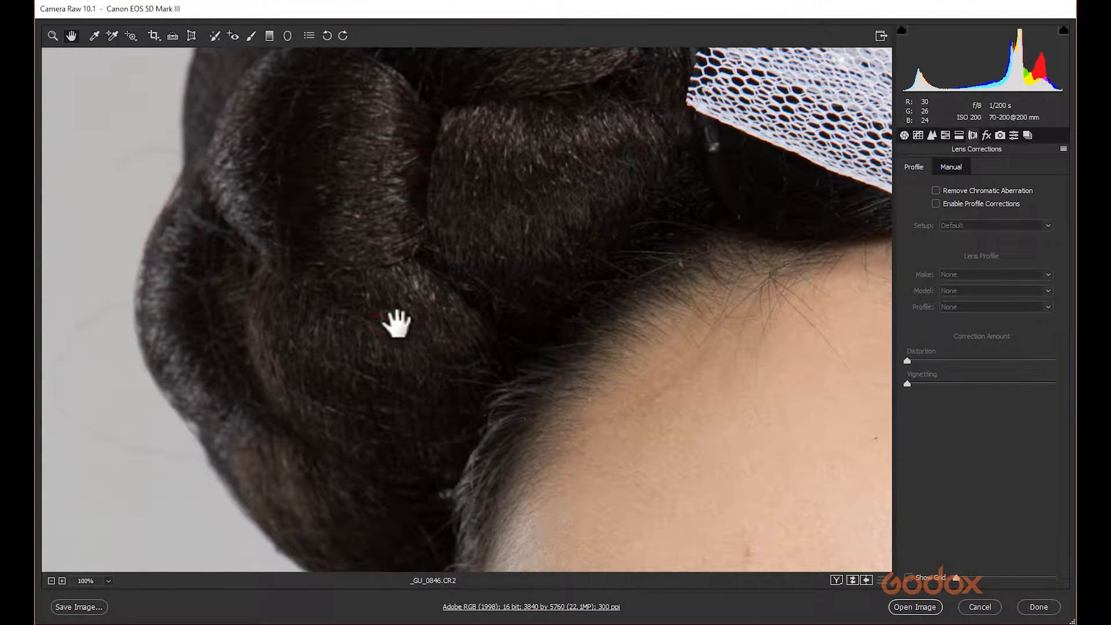
drag(397, 305, 400, 474)
drag(283, 185, 297, 454)
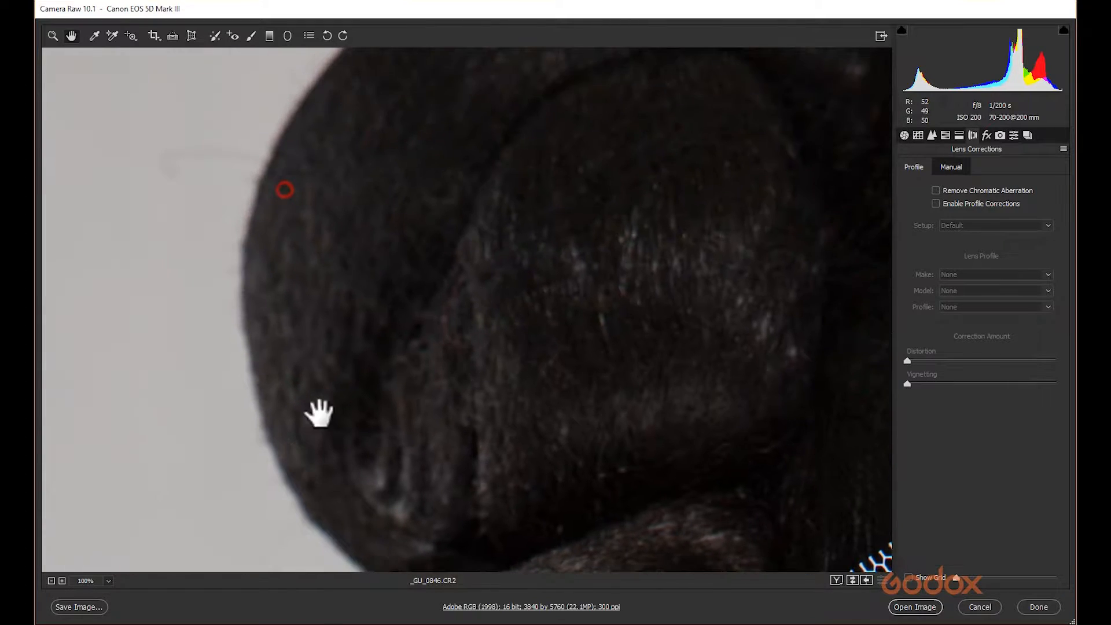
drag(397, 258, 313, 506)
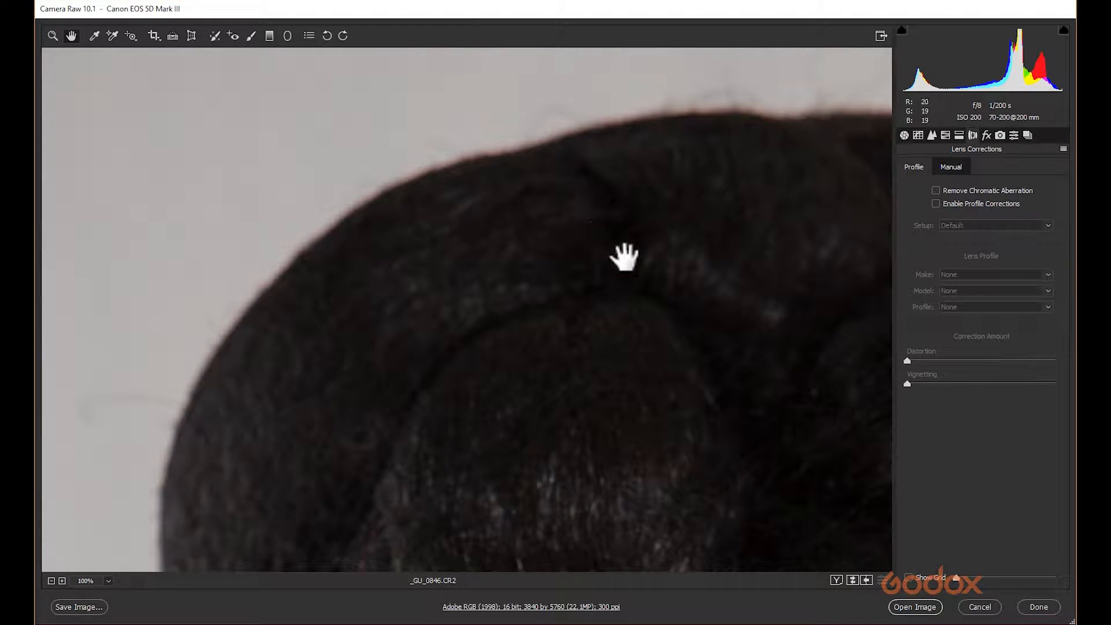
drag(521, 315, 457, 144)
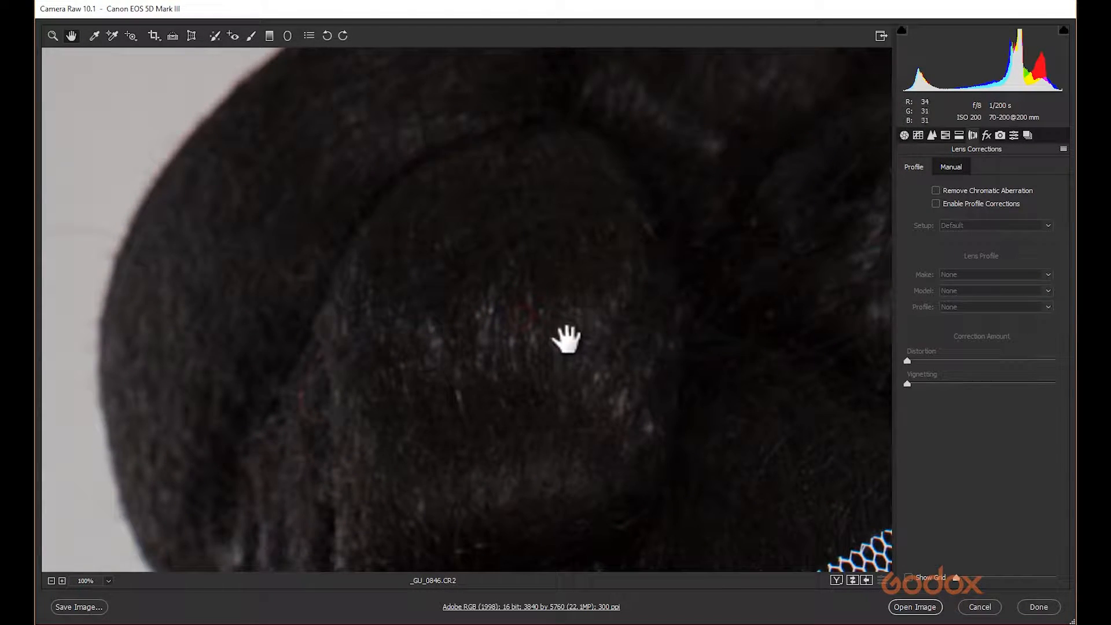
drag(586, 400, 451, 143)
drag(685, 294, 638, 122)
drag(479, 315, 461, 191)
drag(573, 179, 399, 203)
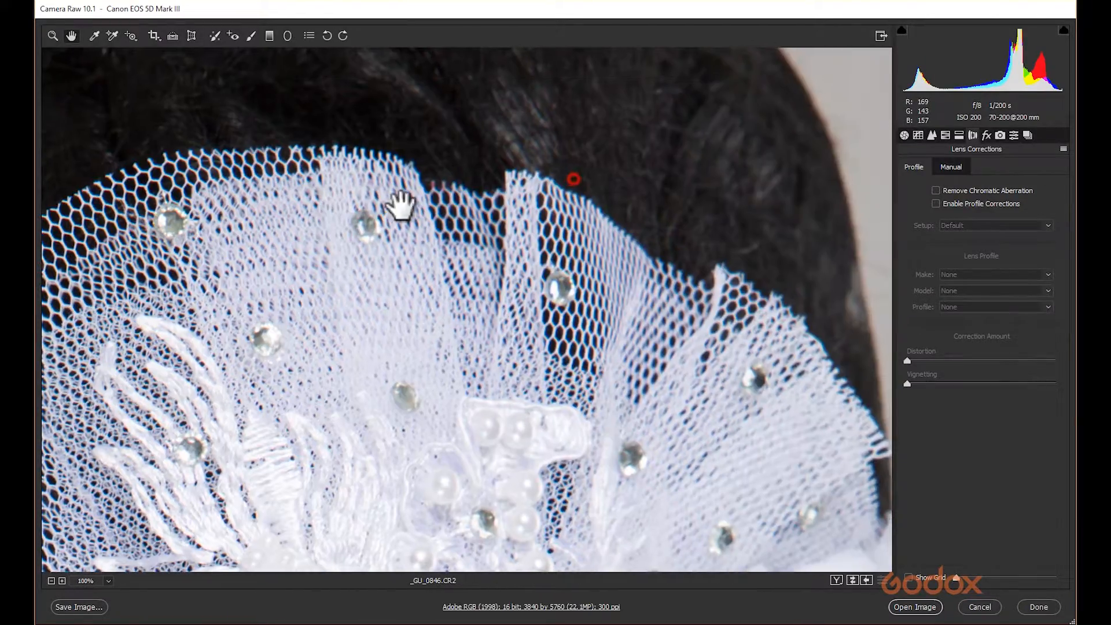
drag(547, 175, 344, 194)
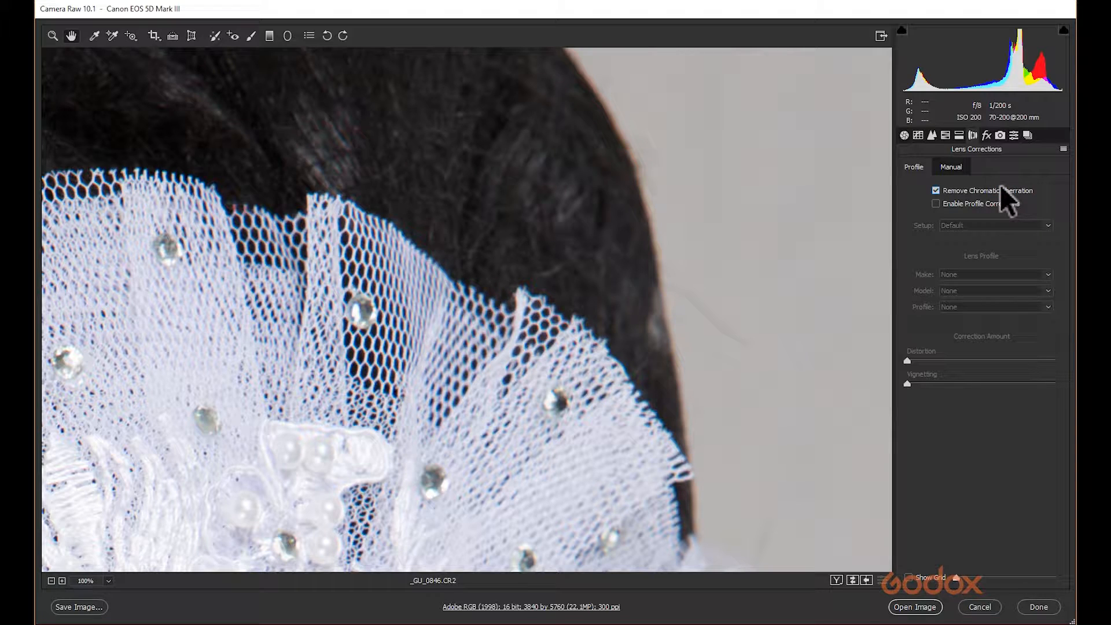
Enable Remove Chromatic Aberration and compare the veil and hair edges at 100%.
click(936, 191)
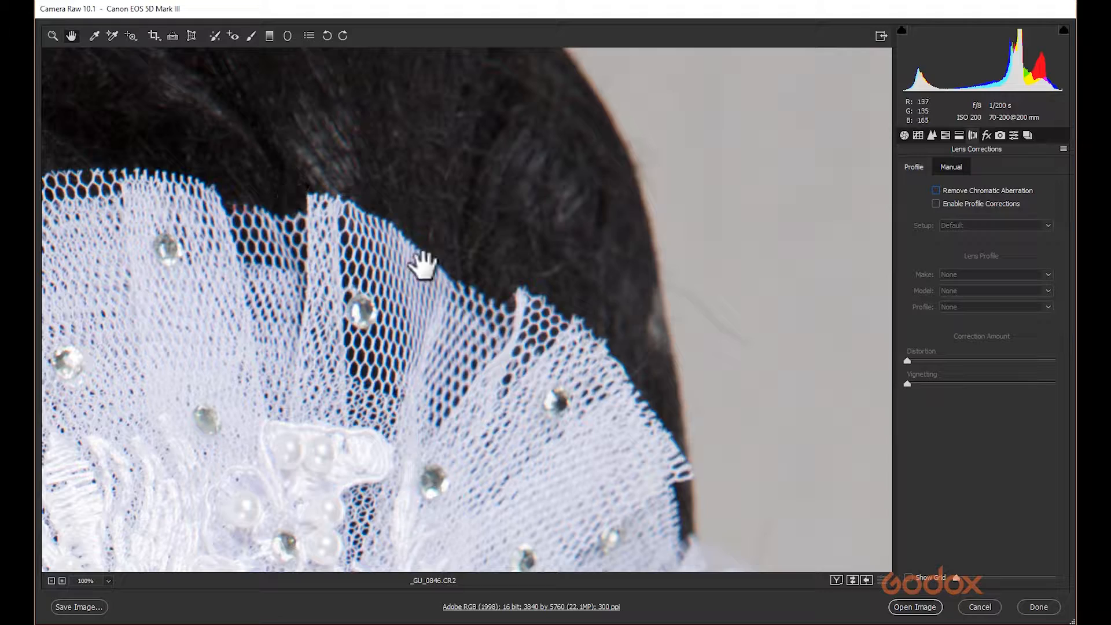
click(936, 191)
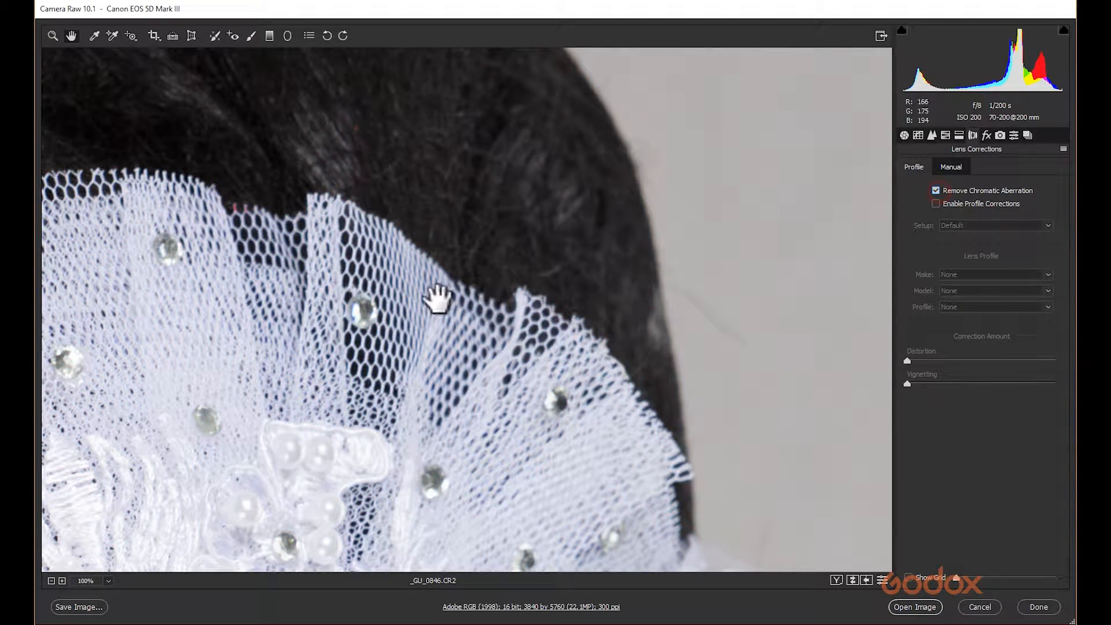
drag(462, 391, 581, 261)
drag(521, 399, 156, 221)
drag(176, 412, 372, 374)
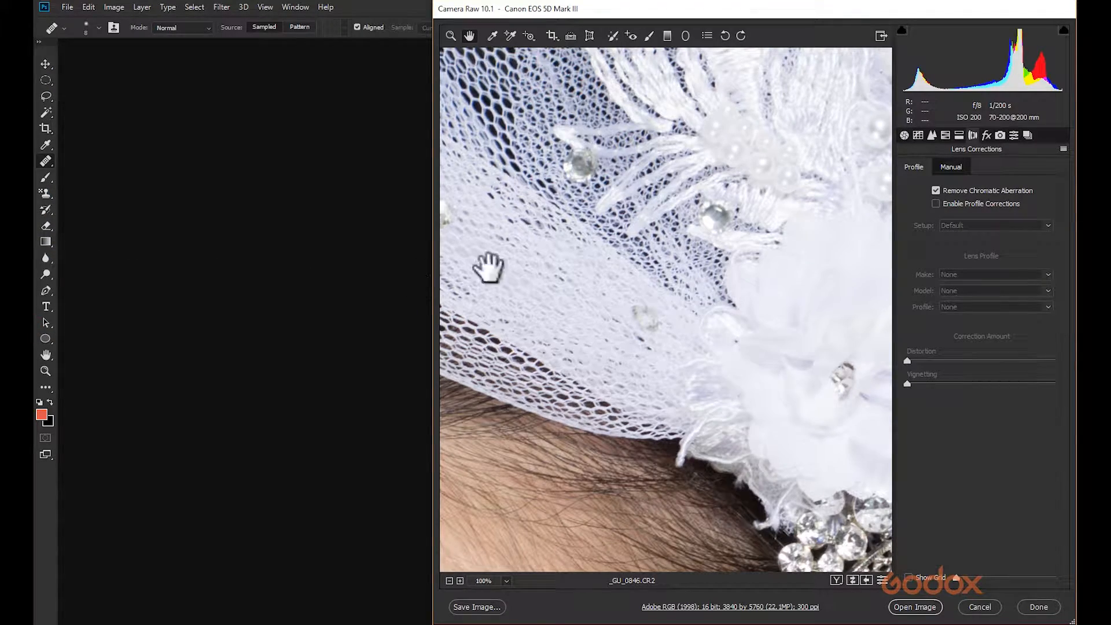
drag(431, 136, 36, 143)
drag(225, 162, 654, 372)
drag(307, 258, 620, 141)
drag(446, 441, 261, 134)
drag(542, 334, 110, 280)
drag(542, 228, 192, 352)
drag(701, 276, 340, 446)
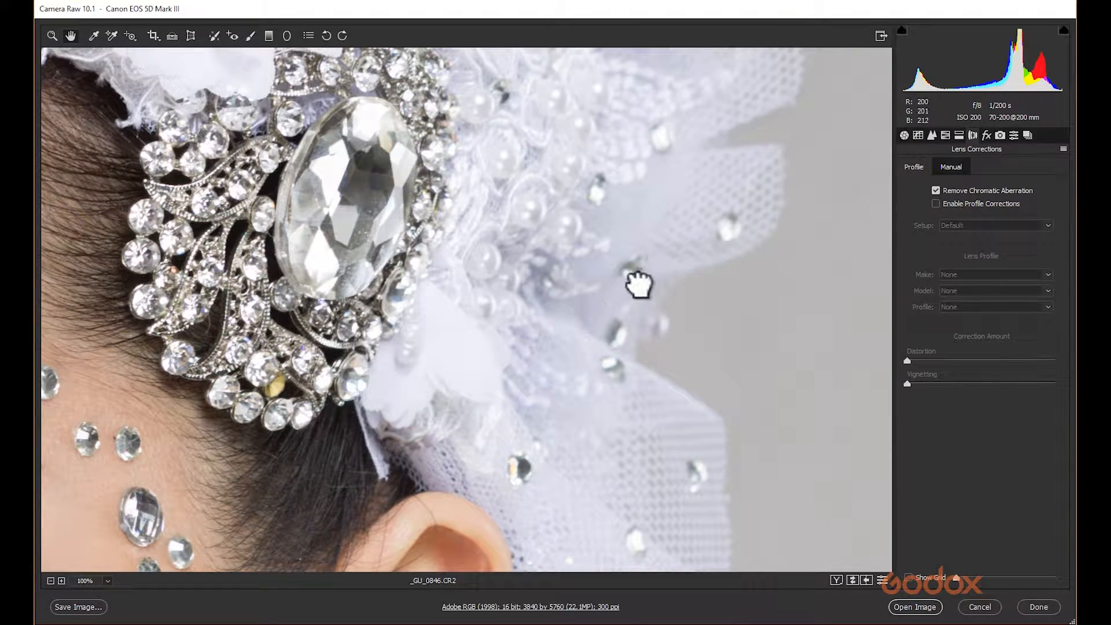
drag(638, 284, 578, 504)
drag(592, 216, 500, 558)
drag(568, 231, 513, 429)
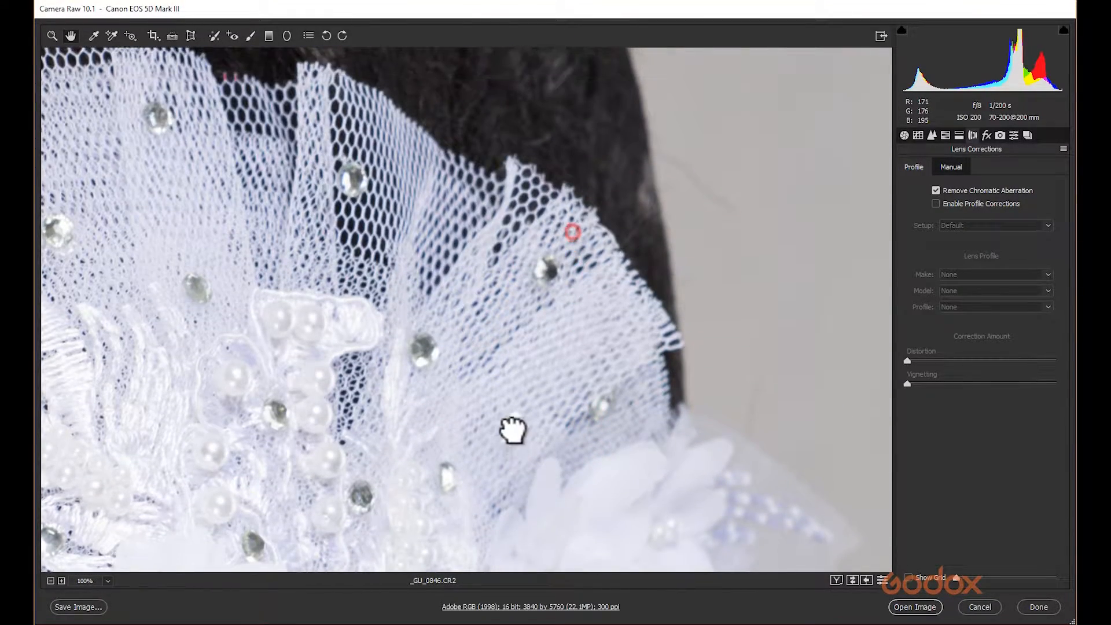
drag(556, 348, 561, 414)
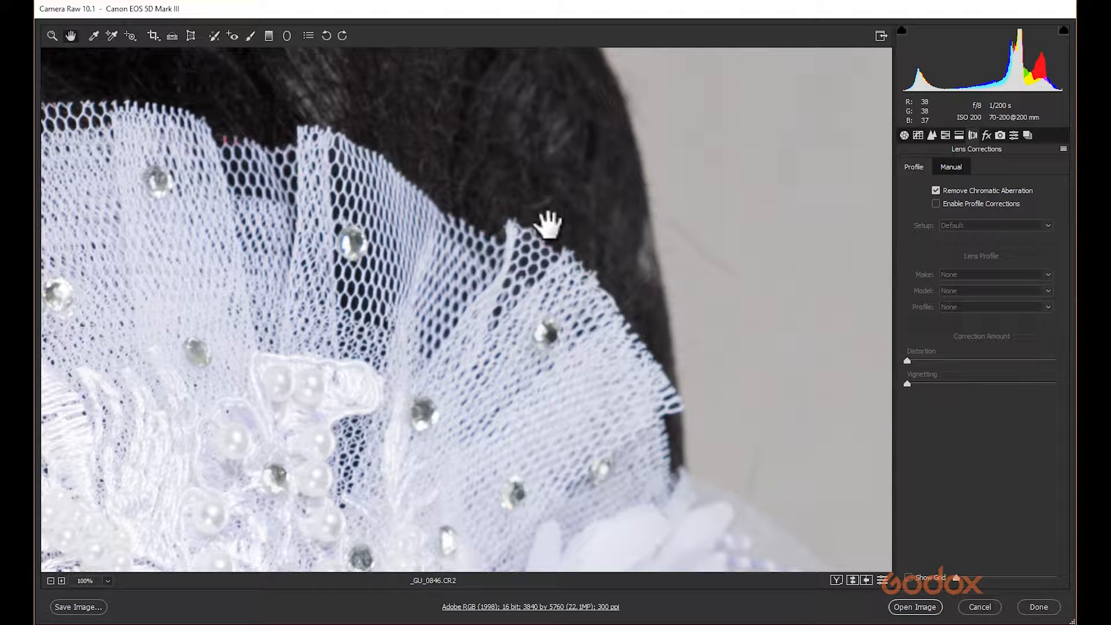
drag(491, 223, 625, 93)
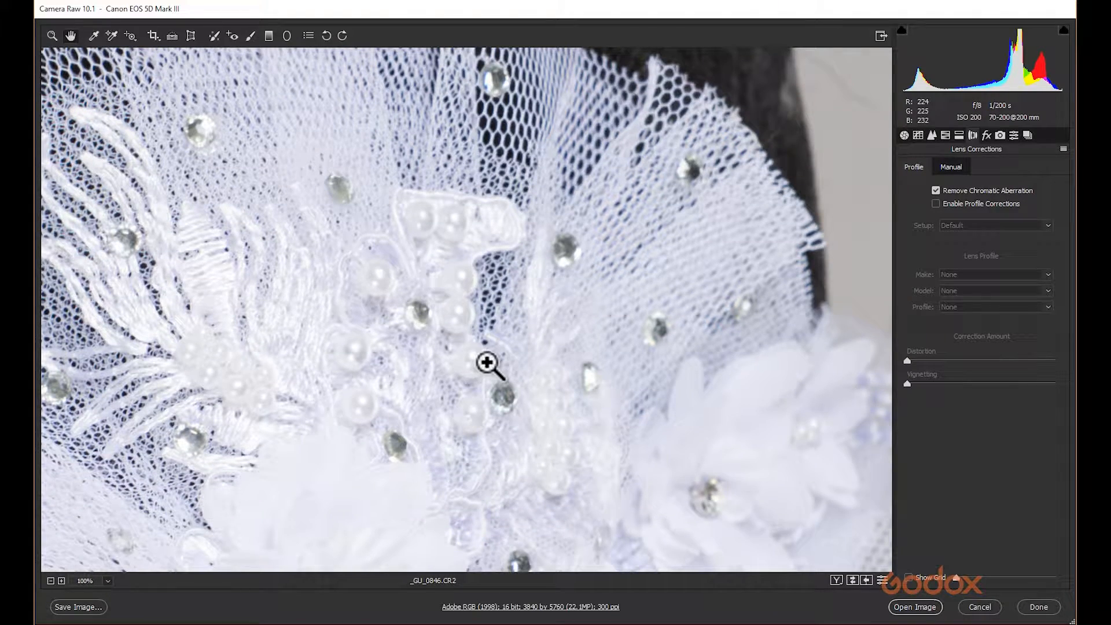
Zoom out to fit the whole image and enable Profile Corrections.
key(ctrl+minus)
key(ctrl+minus)
key(ctrl+minus)
key(ctrl+minus)
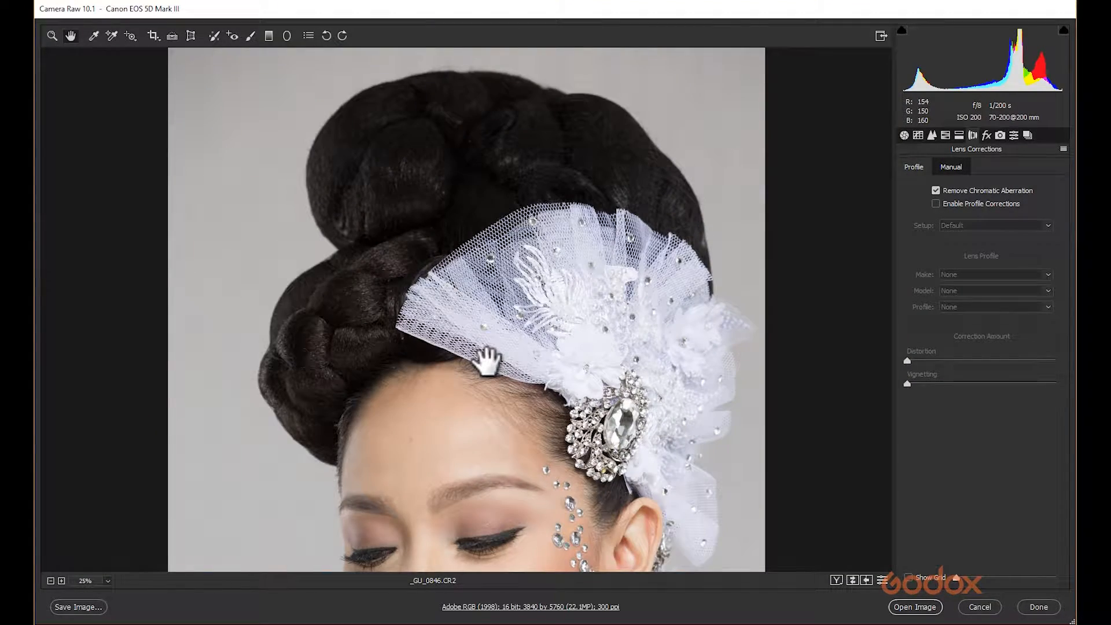
drag(471, 417, 454, 227)
key(ctrl+minus)
key(ctrl+minus)
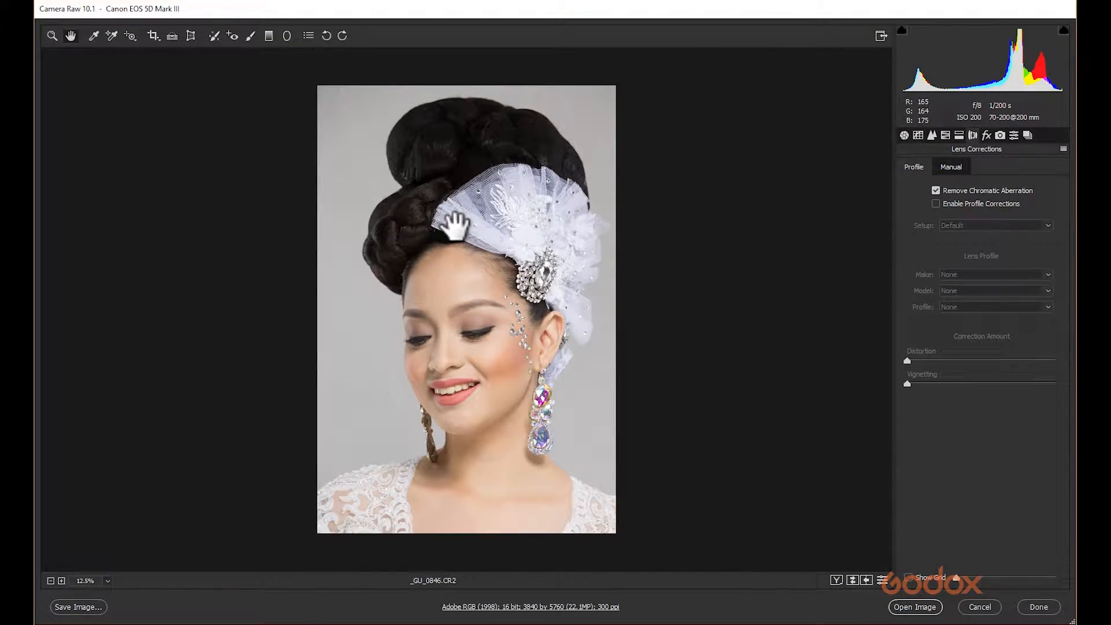
key(ctrl+0)
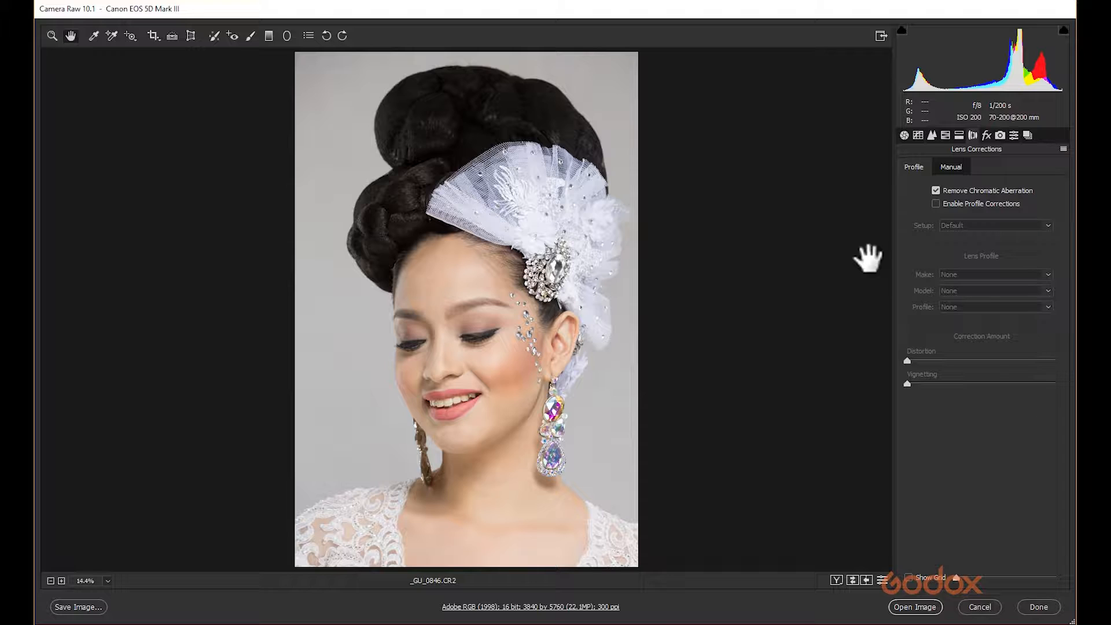
click(960, 204)
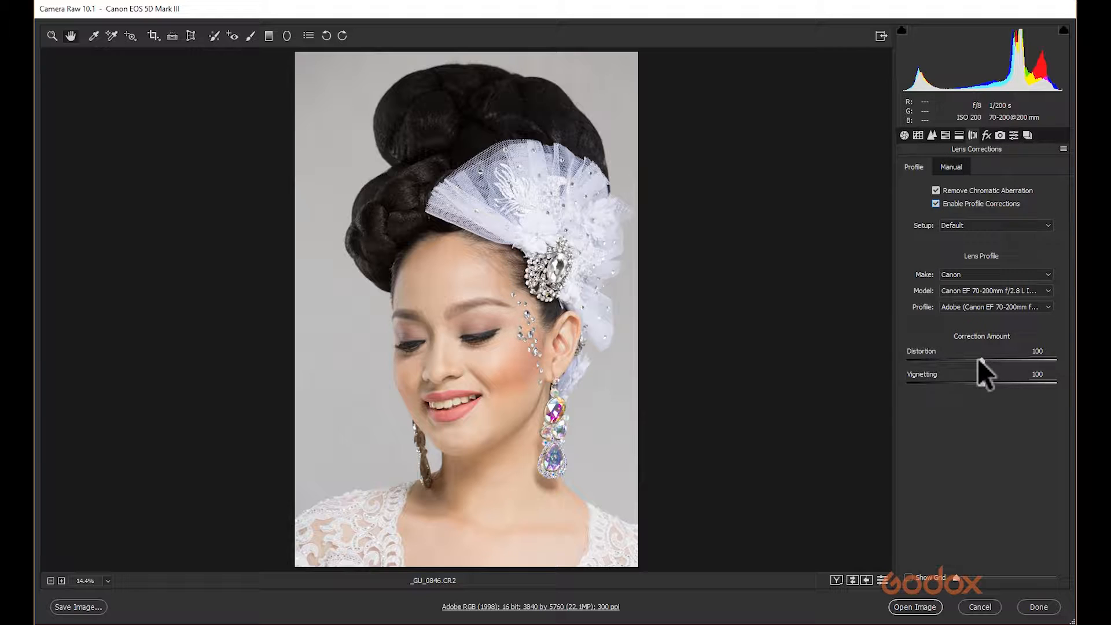
Set the profile correction Distortion to 0 and Vignetting to 100.
mouse_move(978, 360)
mouse_down()
mouse_move(846, 359)
mouse_move(984, 366)
mouse_up()
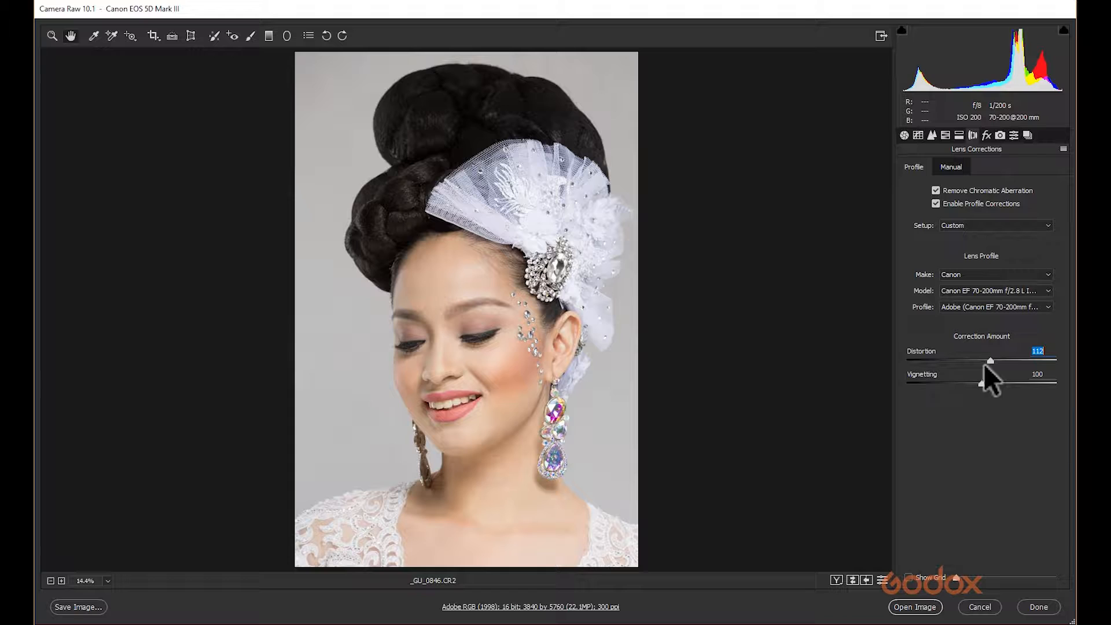
text(100)
drag(980, 359, 863, 354)
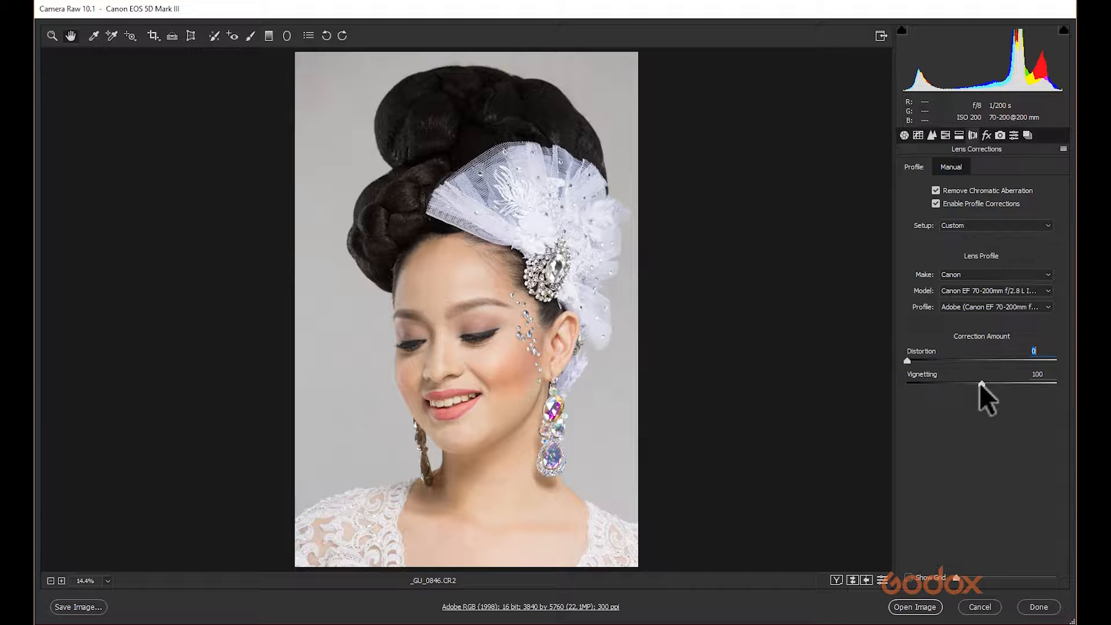
drag(981, 384, 907, 384)
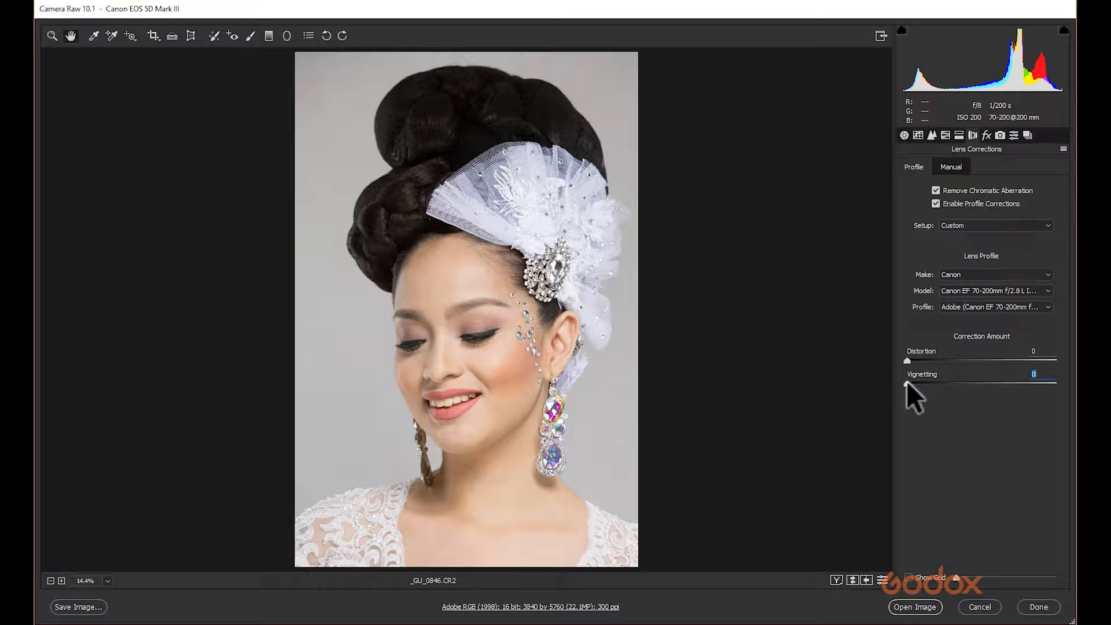
text(100)
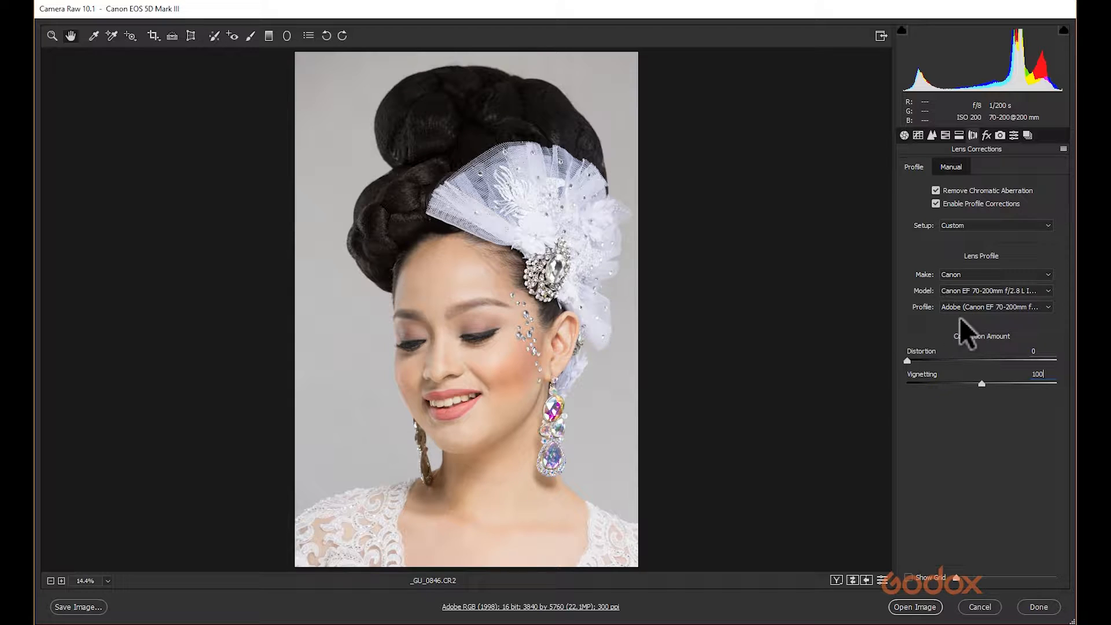
Set the manual Vignetting Amount to +40.
click(955, 166)
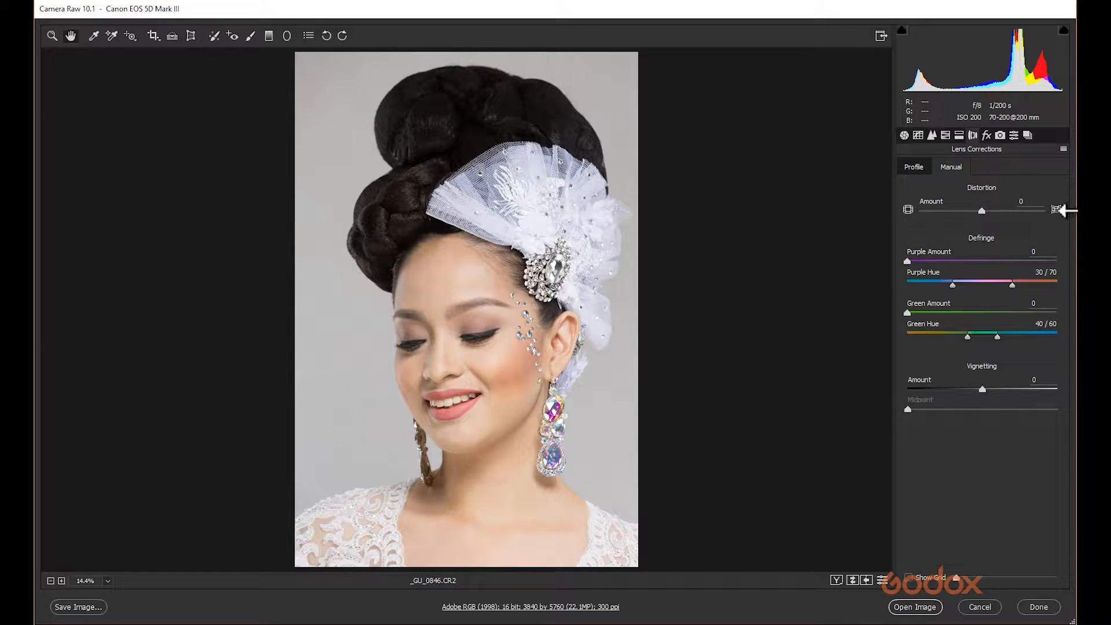
drag(983, 390, 1013, 392)
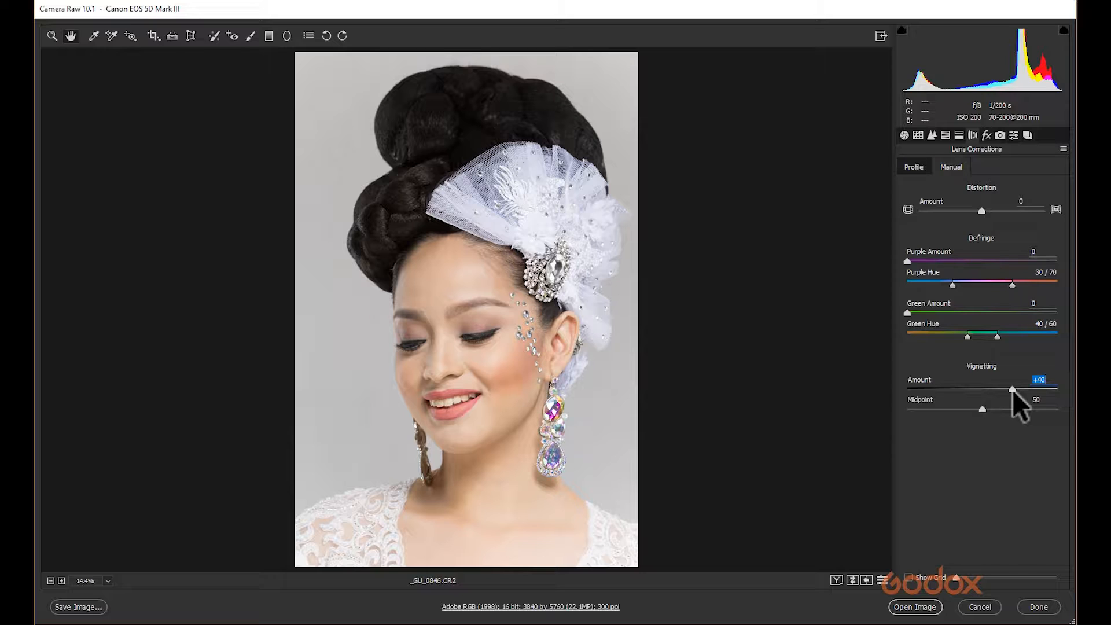
Try the Camera Neutral calibration profile, then switch back to Adobe Standard.
click(986, 134)
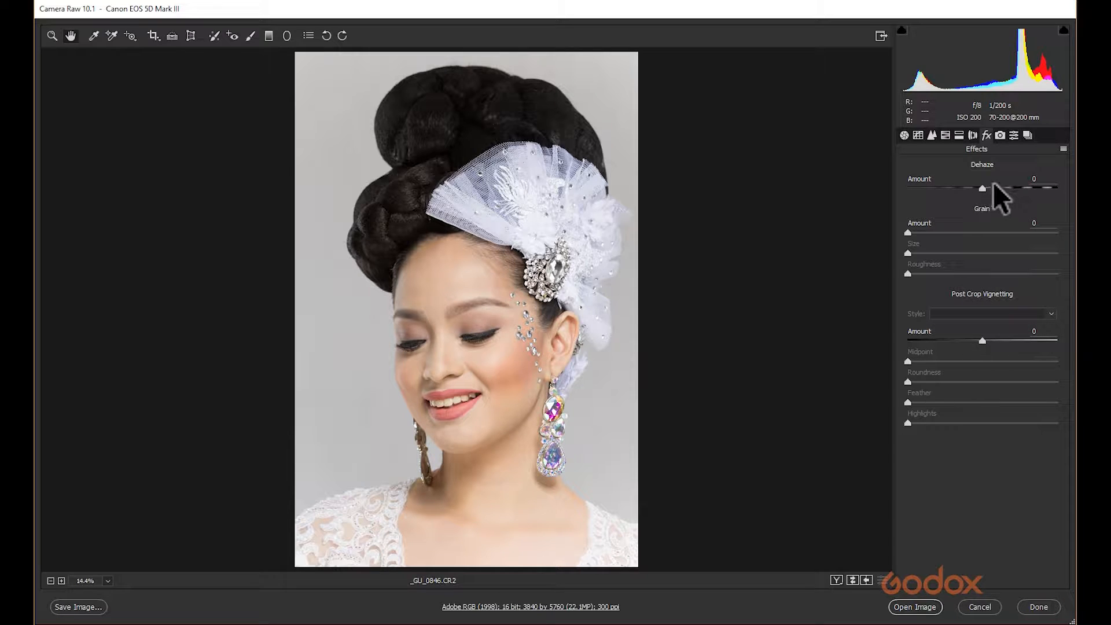
click(1000, 135)
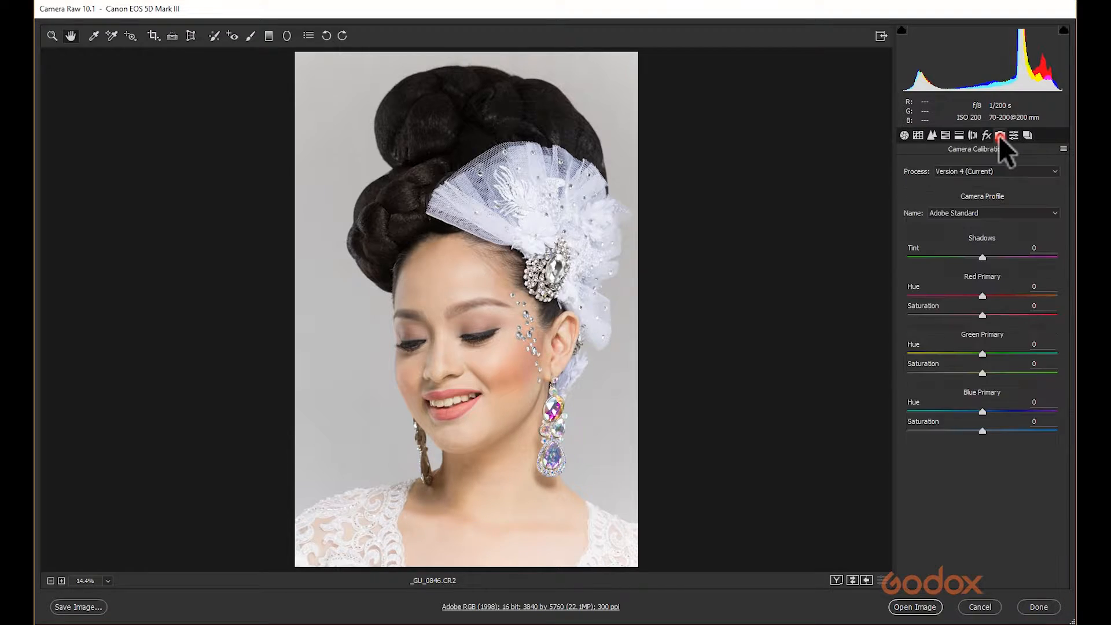
click(998, 169)
click(997, 169)
click(995, 211)
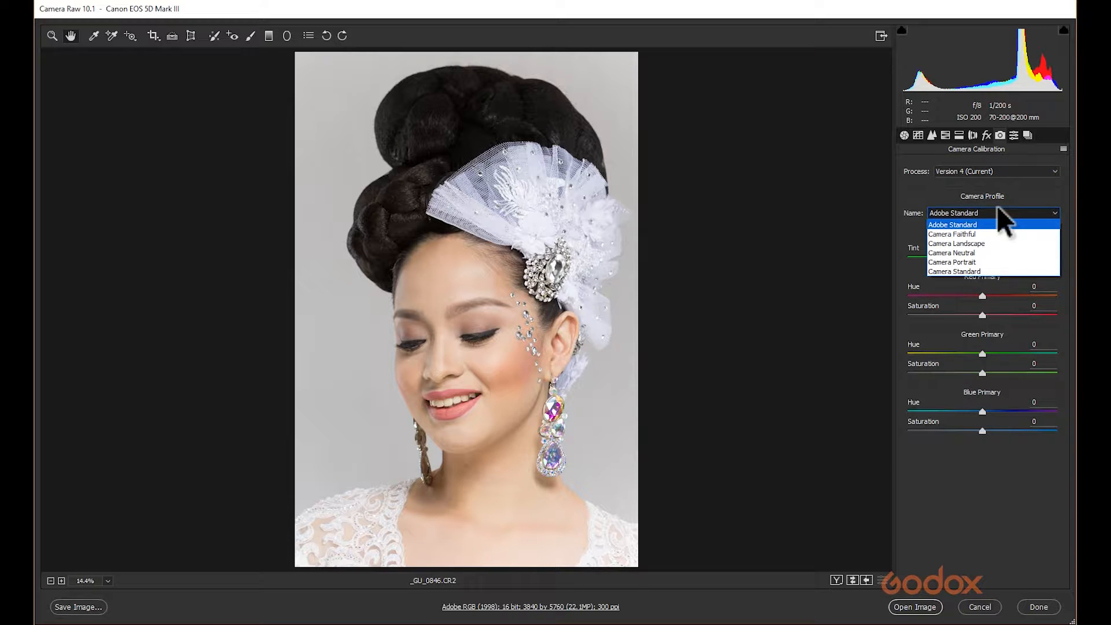
click(978, 253)
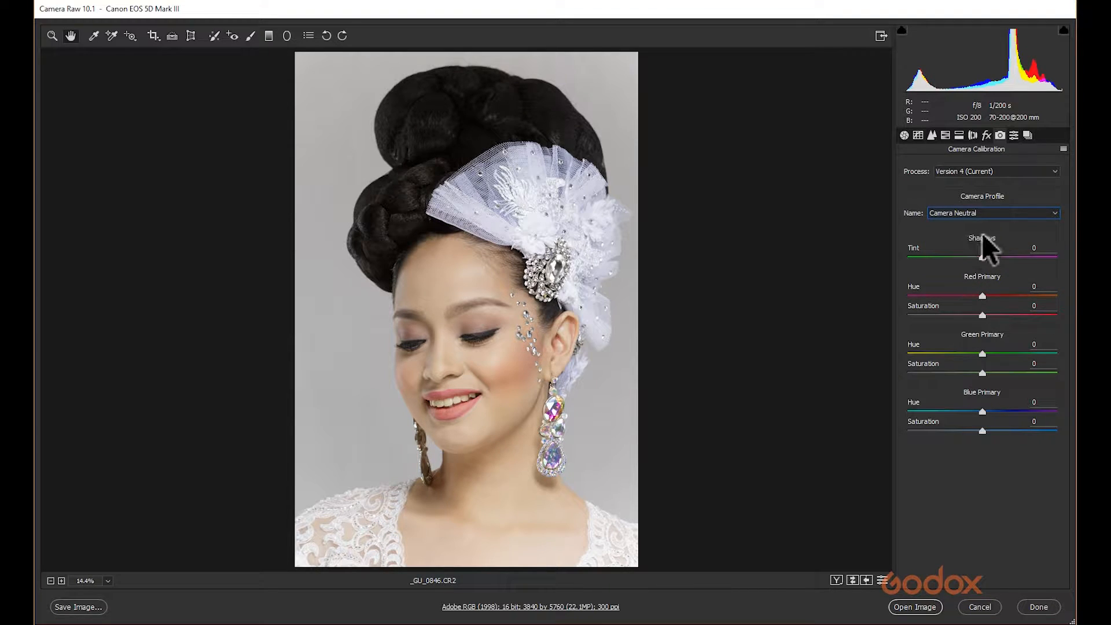
click(996, 212)
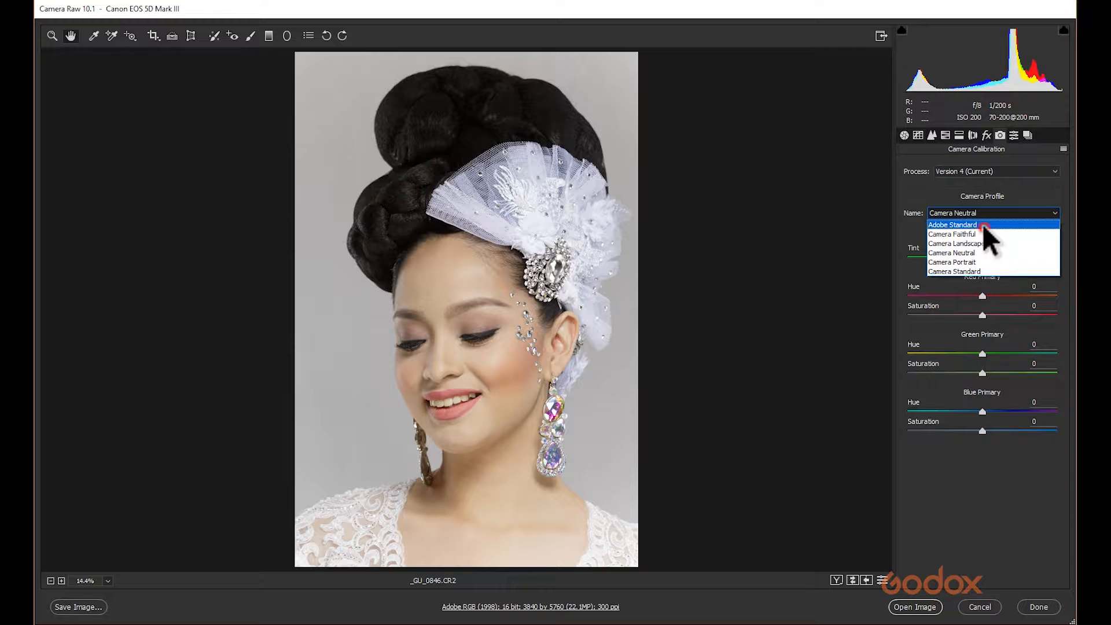
click(982, 225)
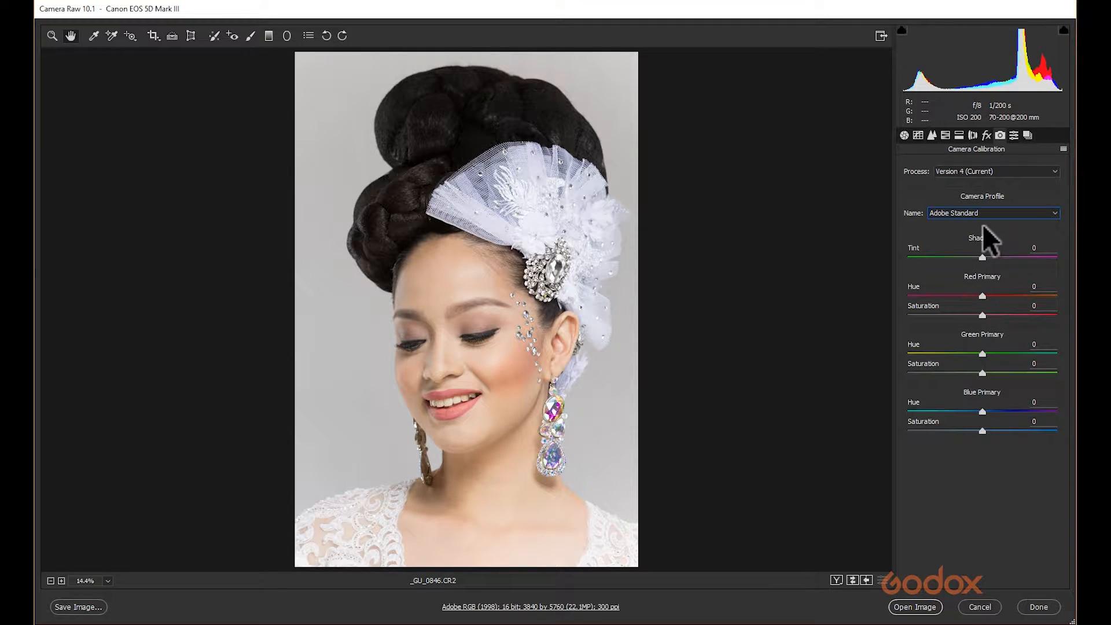
Try the Camera Faithful calibration profile, then switch back to Adobe Standard.
click(994, 214)
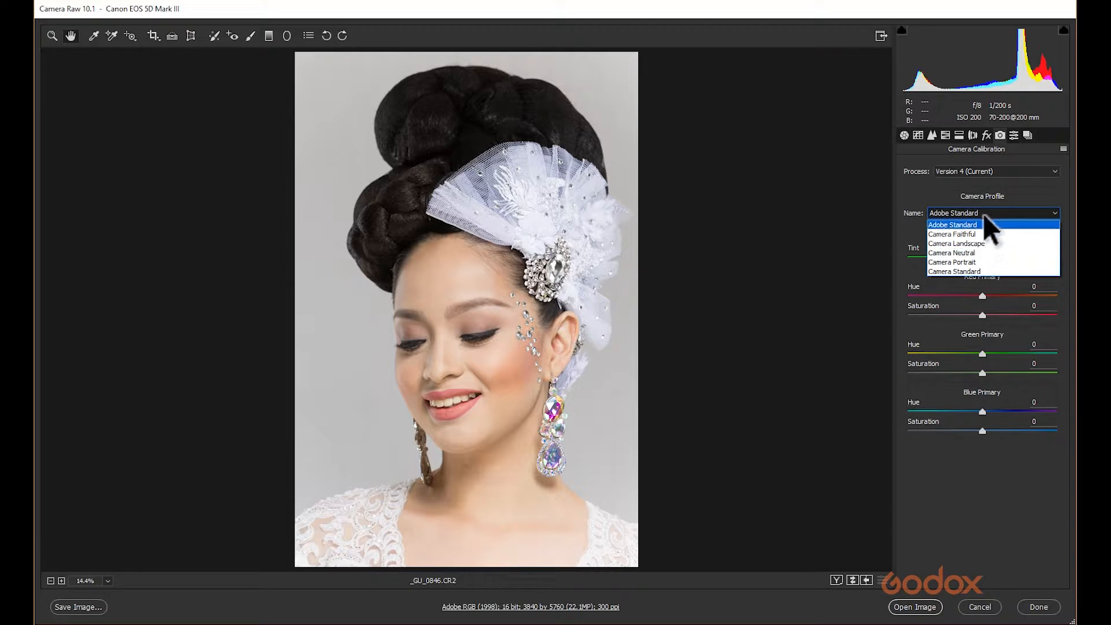
click(973, 224)
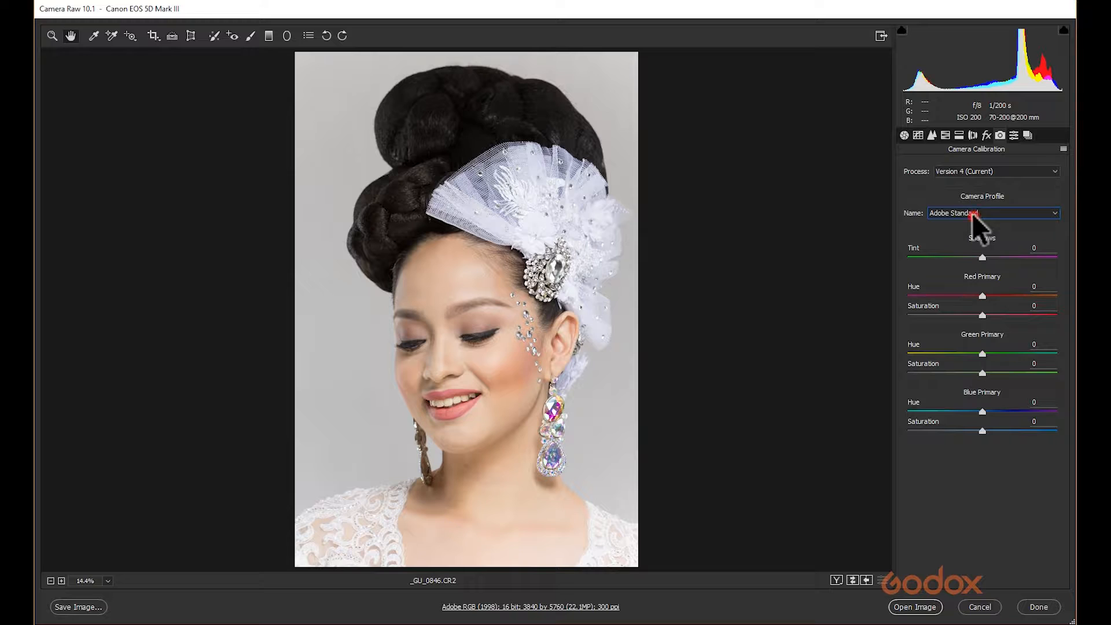
click(971, 213)
click(972, 234)
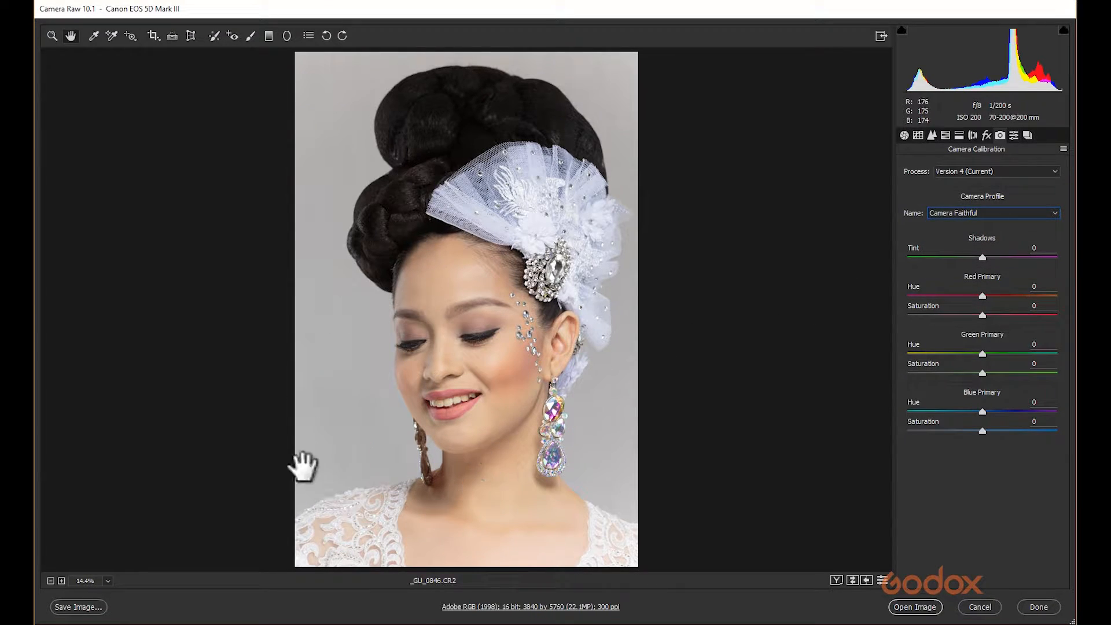
click(992, 212)
click(978, 223)
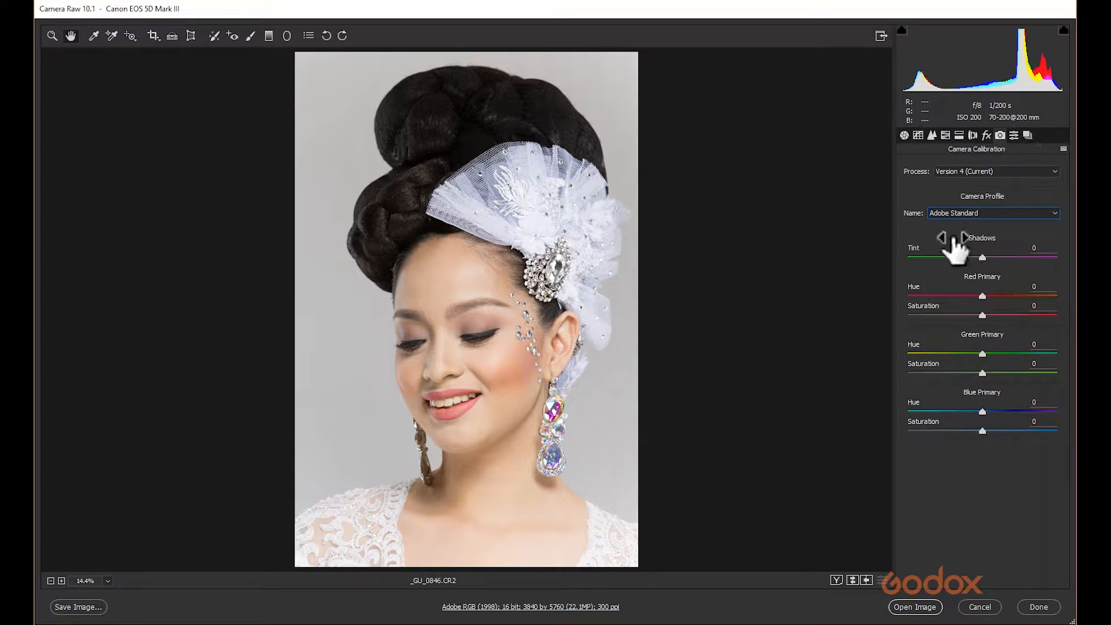
click(1012, 134)
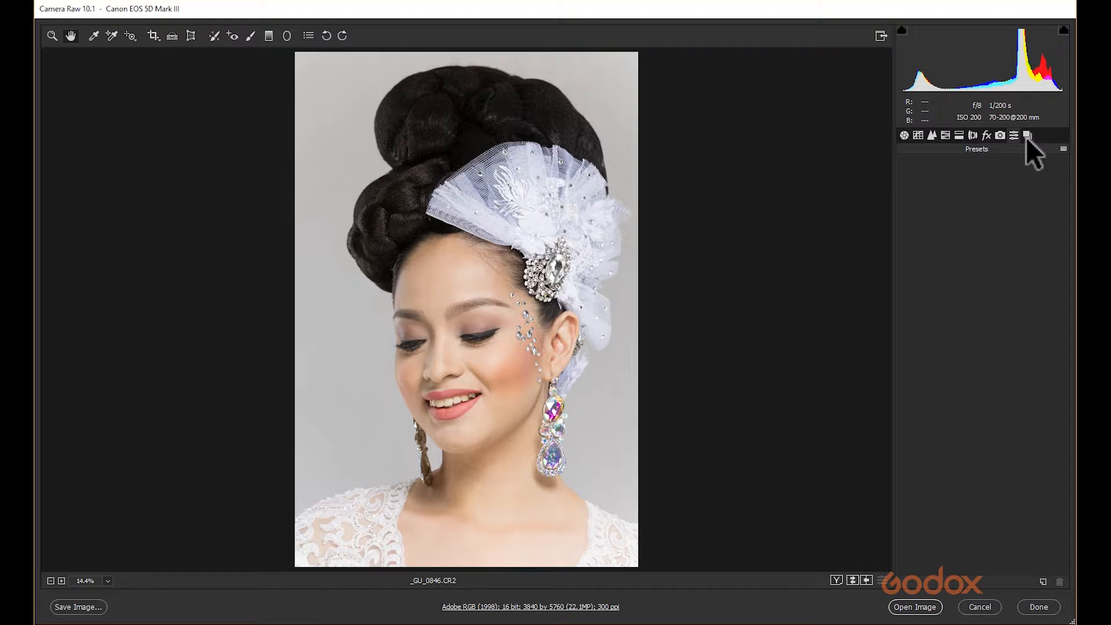
click(1026, 136)
click(1063, 149)
click(975, 471)
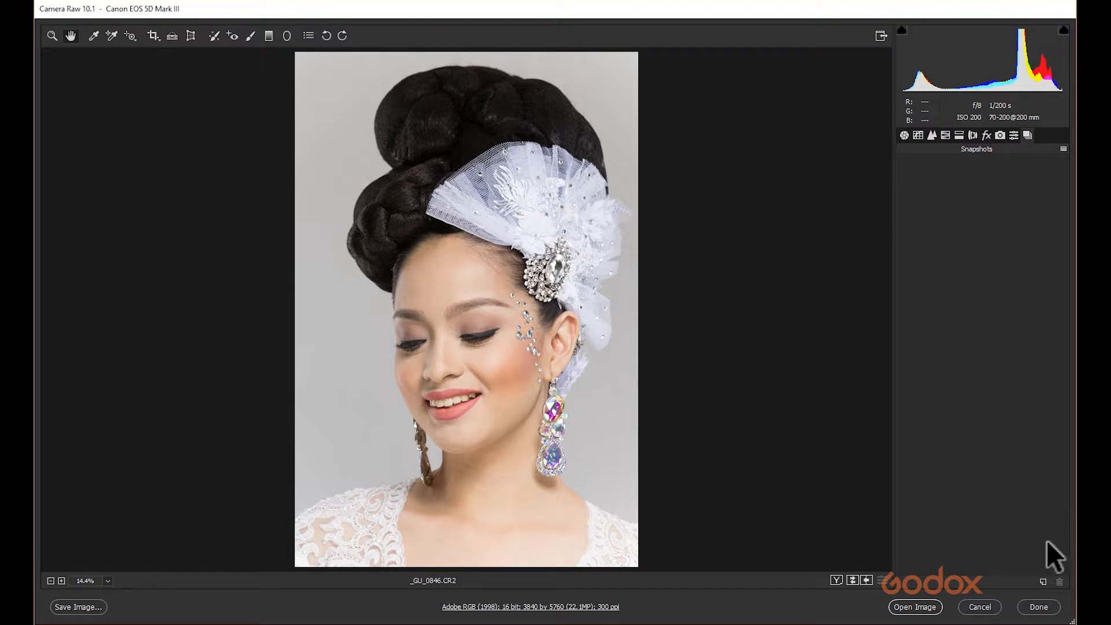
click(904, 135)
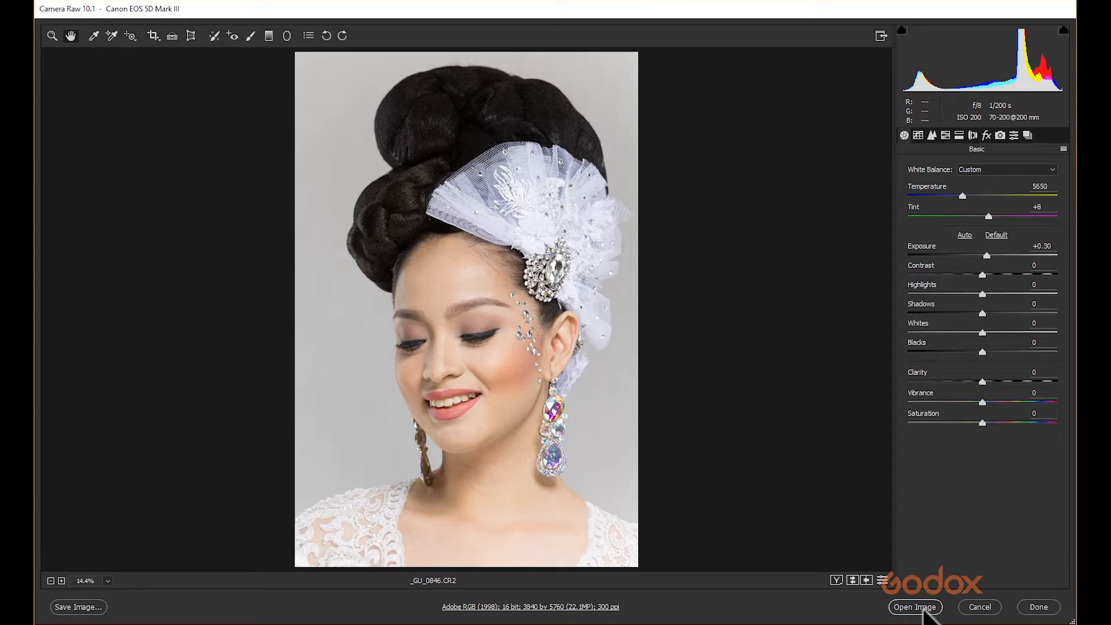
Open the image in Photoshop, choosing to use the embedded color profile.
click(924, 608)
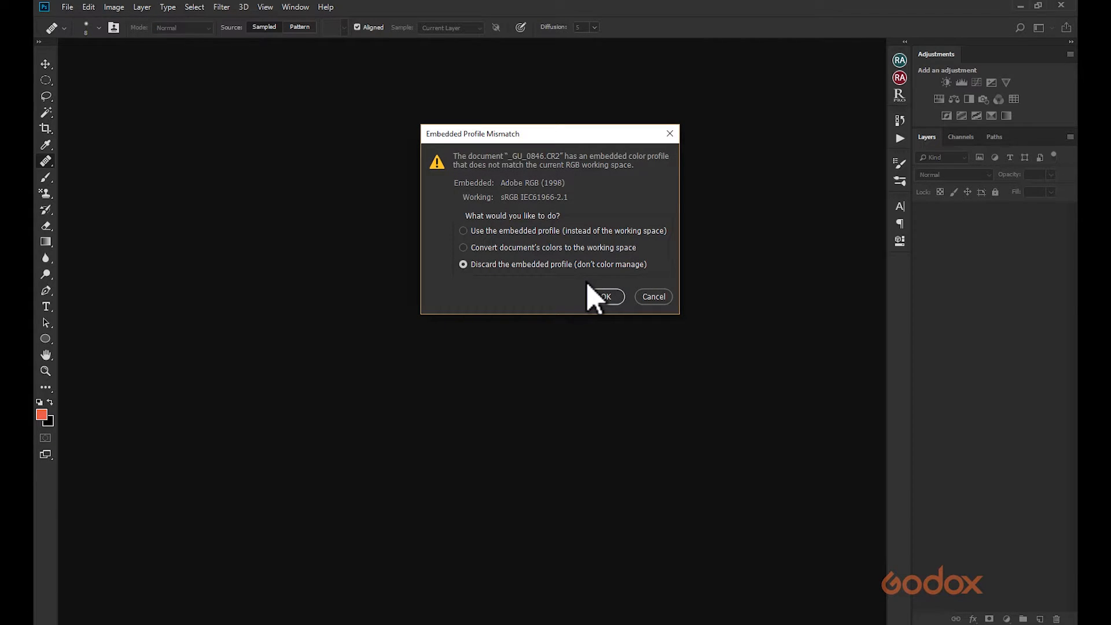
click(556, 230)
click(601, 301)
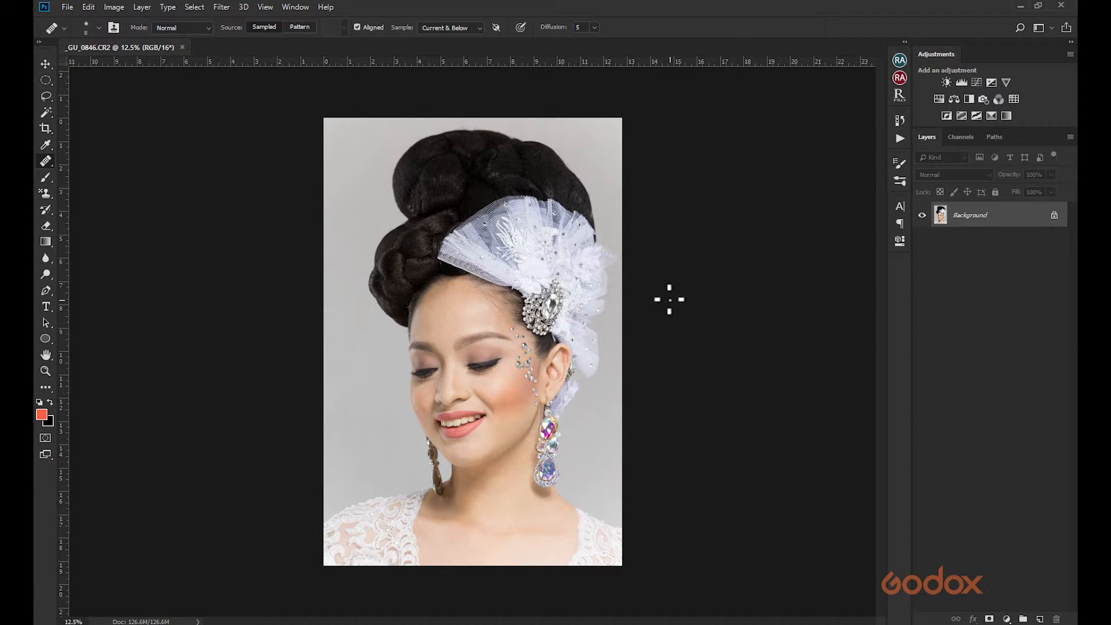
Inspect the cheek skin at 100% zoom, then zoom back out to view the whole portrait.
key(ctrl+1)
drag(511, 307, 648, 456)
drag(463, 513, 365, 255)
key(ctrl+minus)
key(ctrl+minus)
key(ctrl+minus)
key(ctrl+minus)
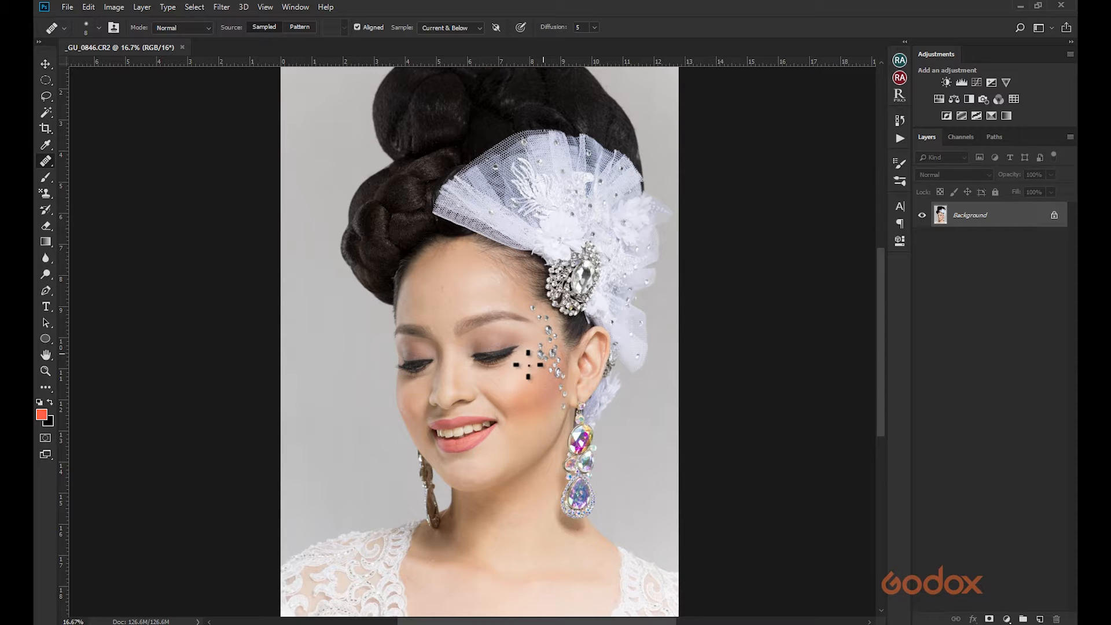
key(ctrl+1)
drag(417, 555, 203, 87)
drag(318, 250, 309, 485)
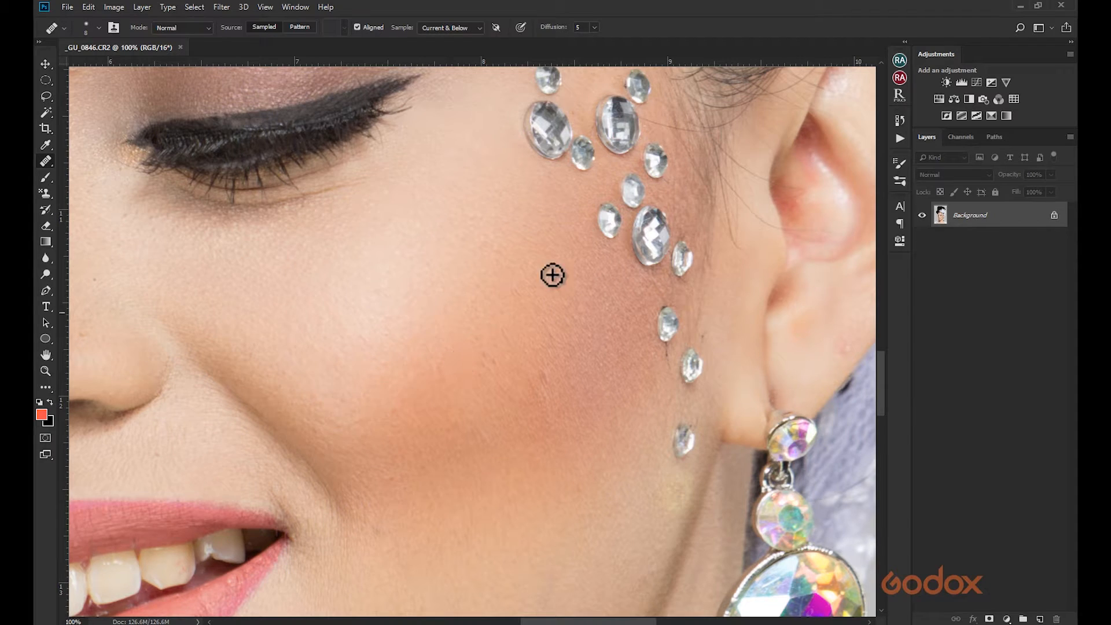
key(ctrl+minus)
key(ctrl+minus)
key(ctrl+minus)
key(ctrl+minus)
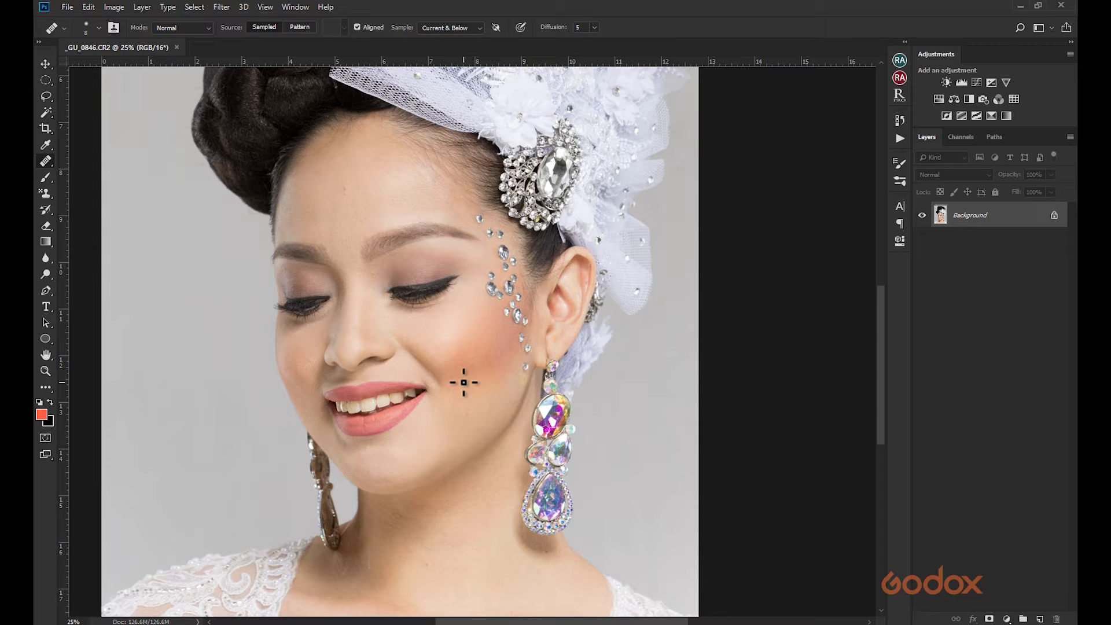
key(ctrl+minus)
key(ctrl+minus)
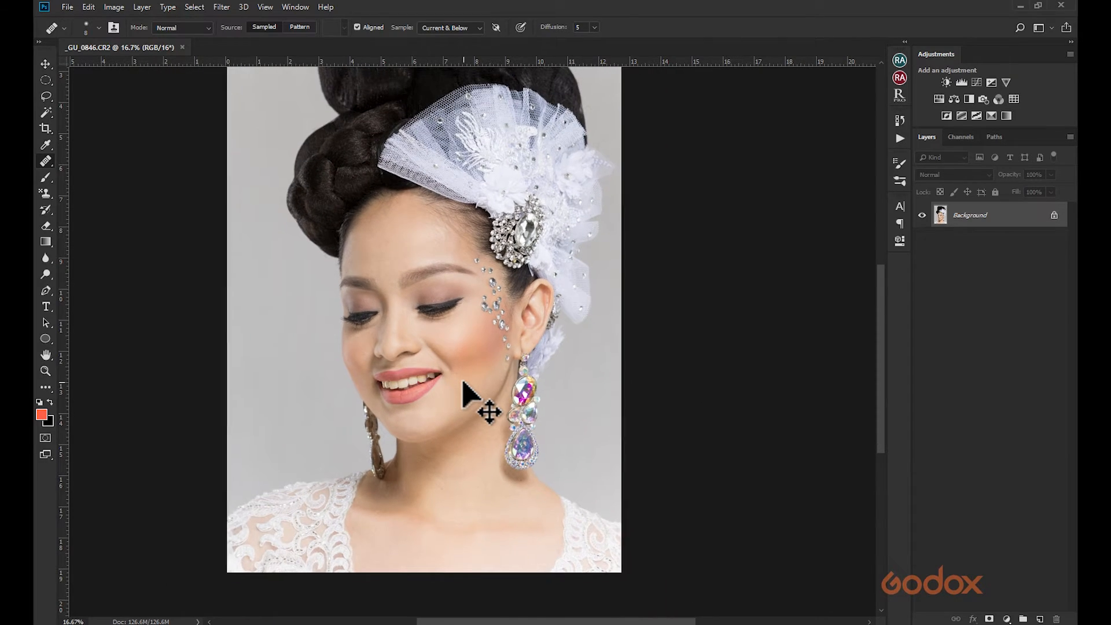
scroll(463, 381, up, 1)
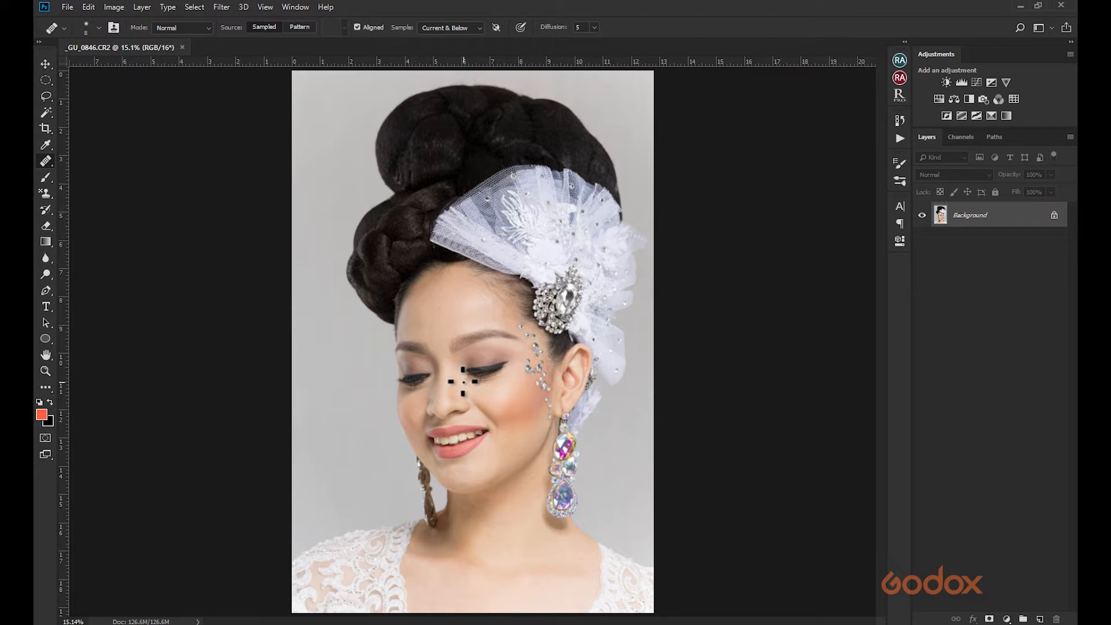